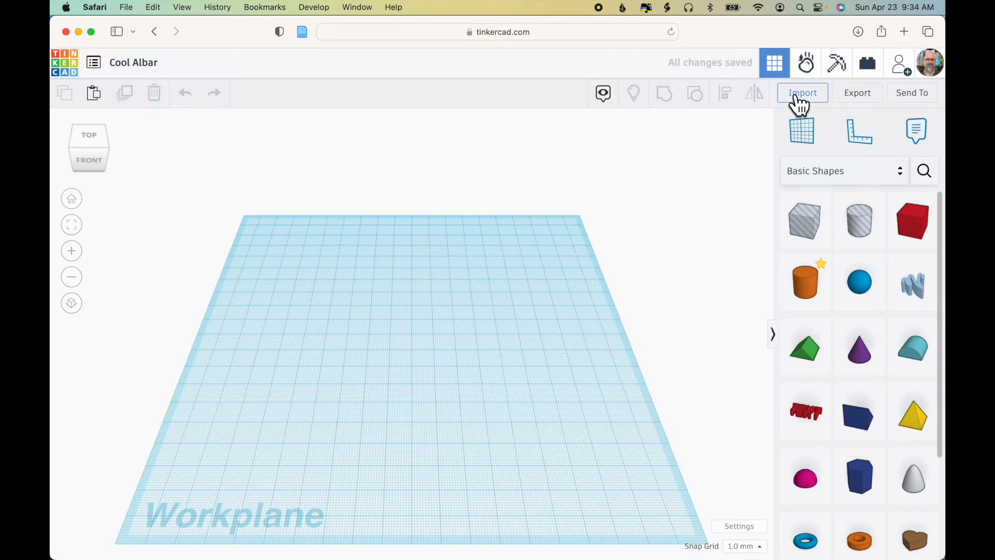
# - Switch to Google and run an image search for "svg cat"
pyautogui.click(802, 93)
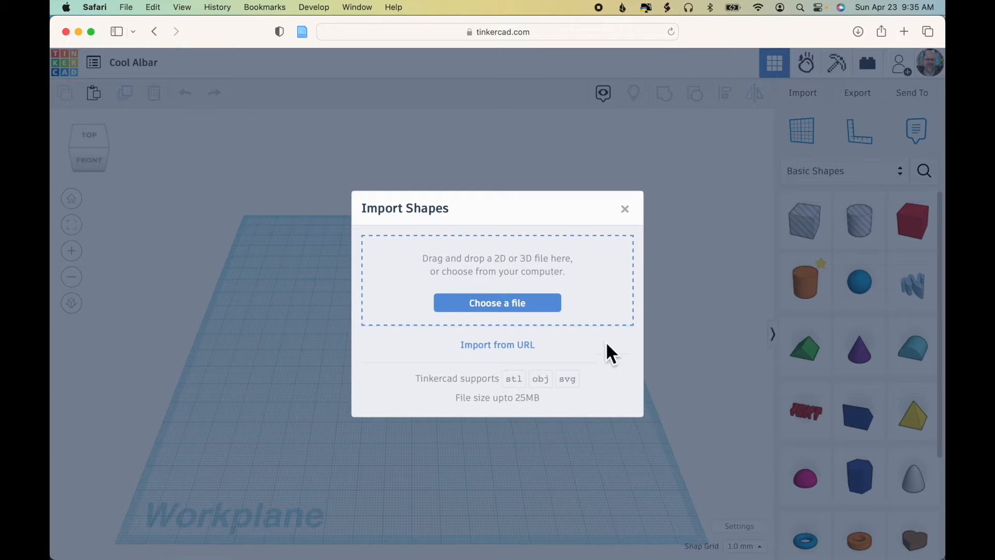
pyautogui.click(628, 223)
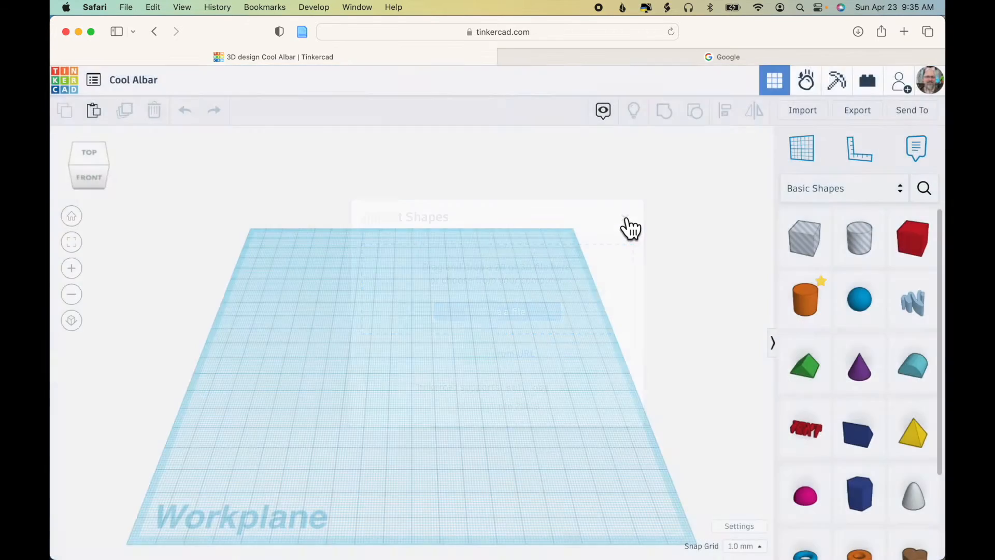
pyautogui.click(719, 63)
pyautogui.click(565, 284)
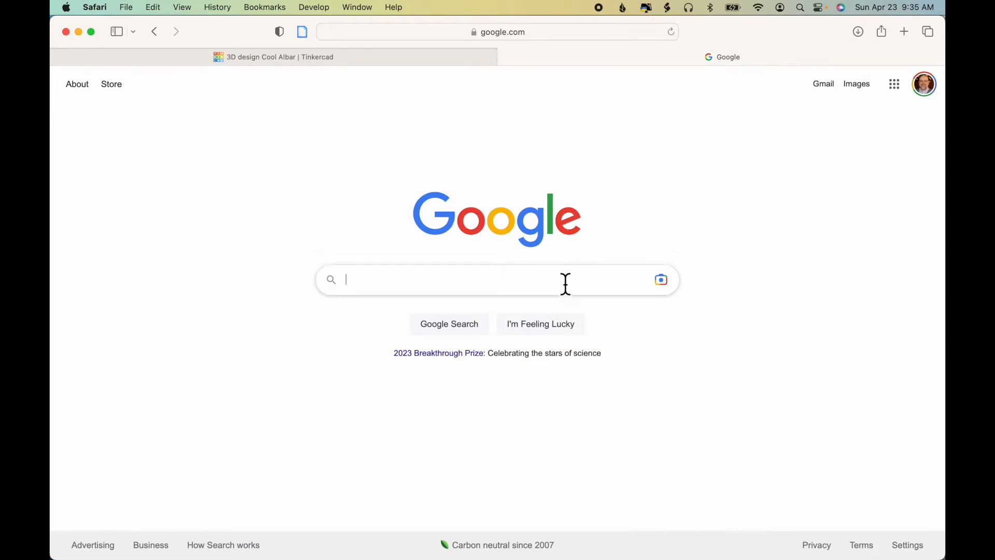
pyautogui.write('svg ')
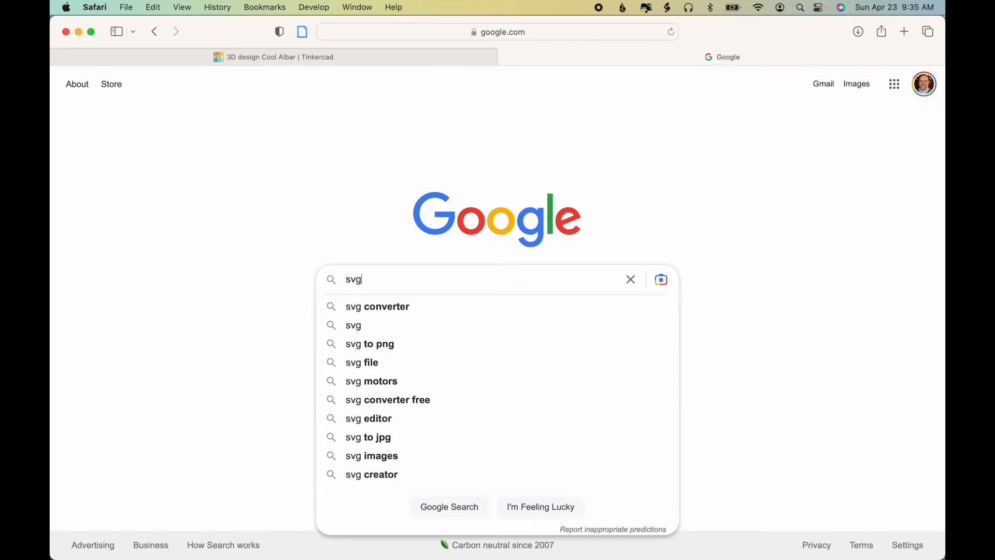
pyautogui.write('cat')
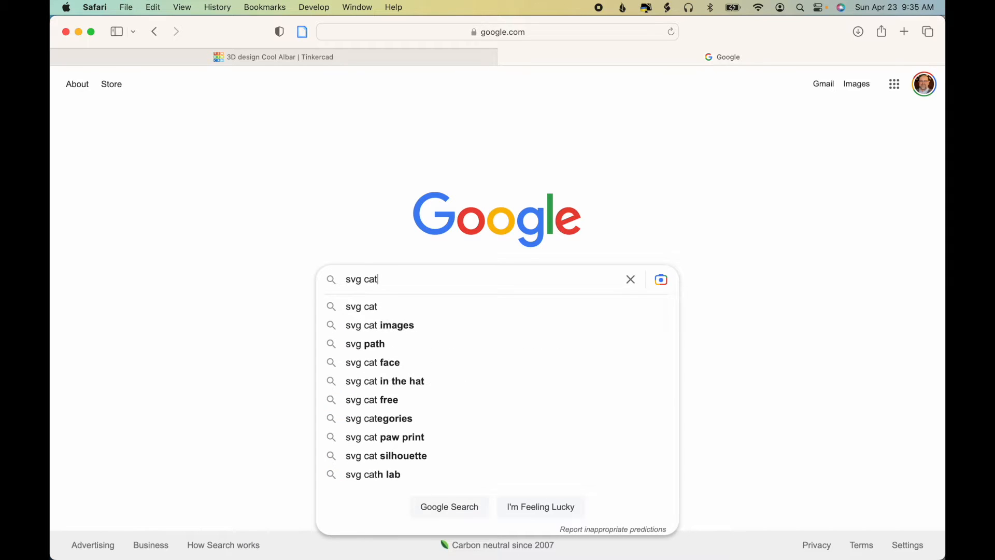
pyautogui.press('Return')
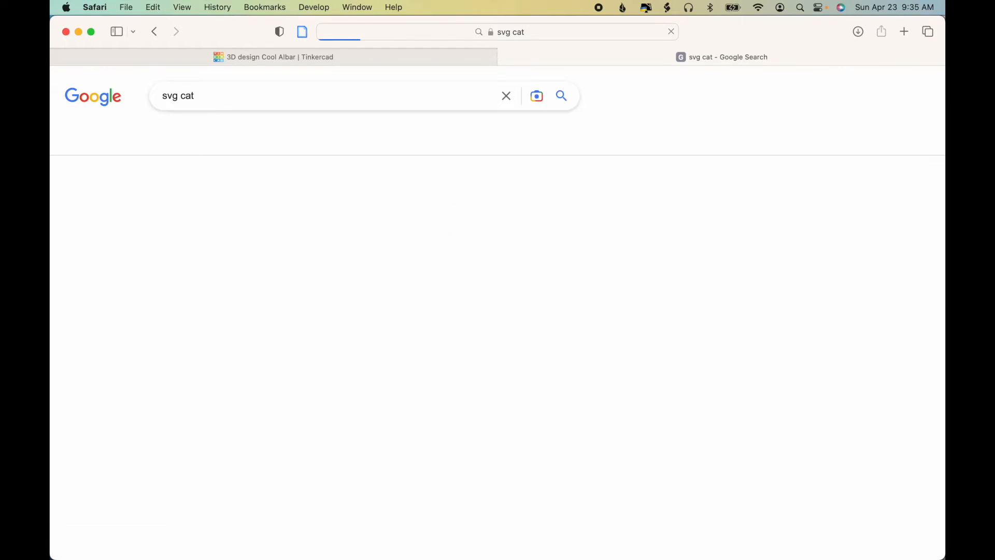
pyautogui.click(175, 142)
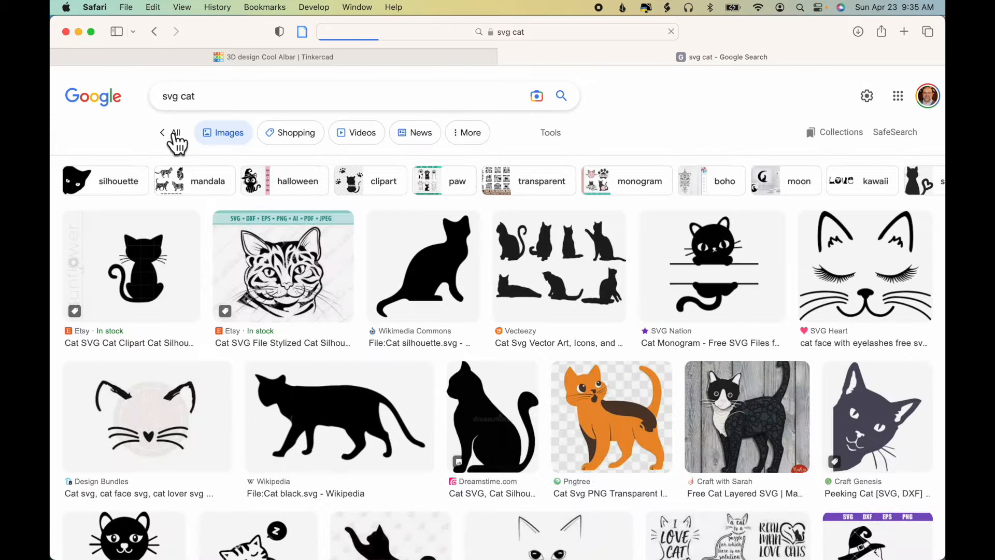
# - Browse the cat images and open the Wikimedia Commons page for Cat silhouette.svg
pyautogui.scroll(-2, 436, 312)
pyautogui.scroll(-1, 435, 312)
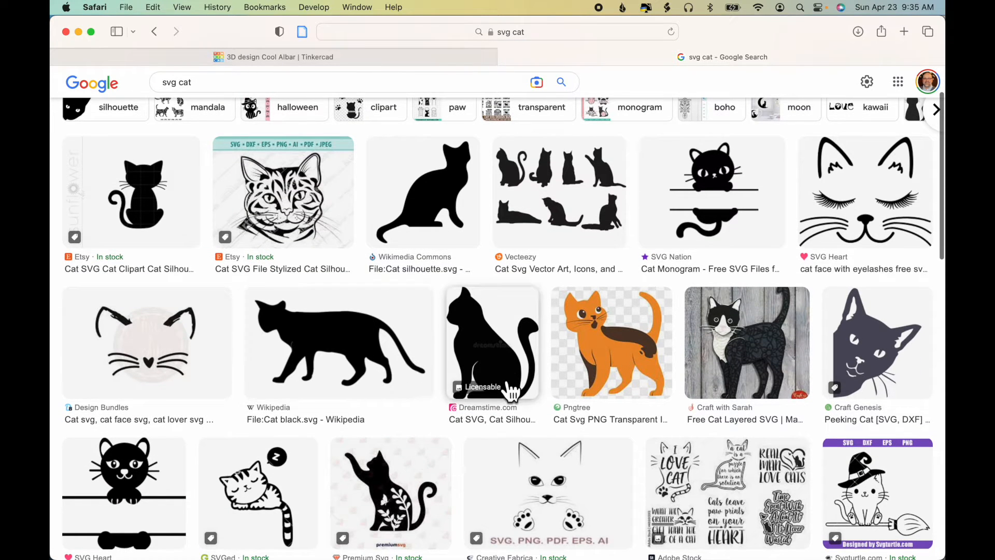
pyautogui.scroll(-7, 334, 363)
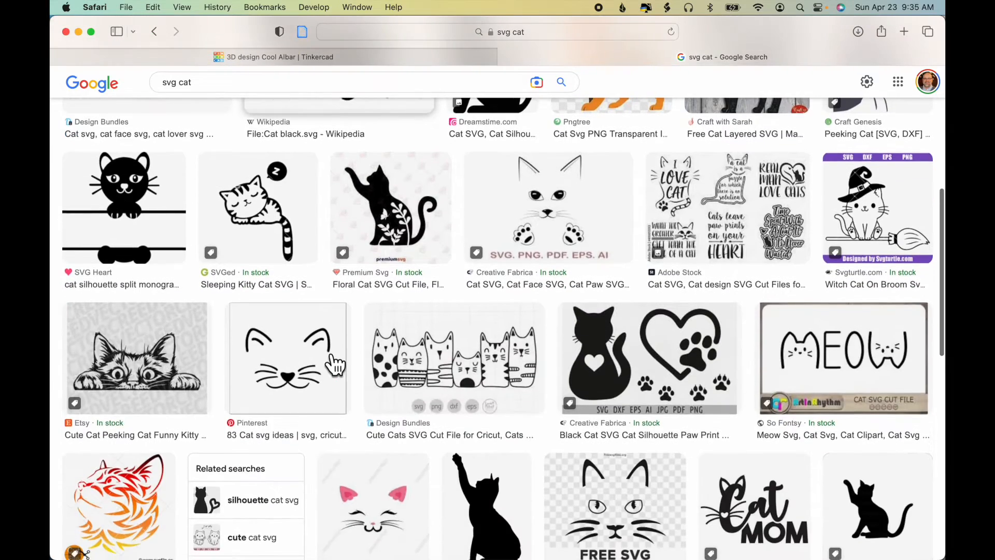
pyautogui.scroll(9, 334, 363)
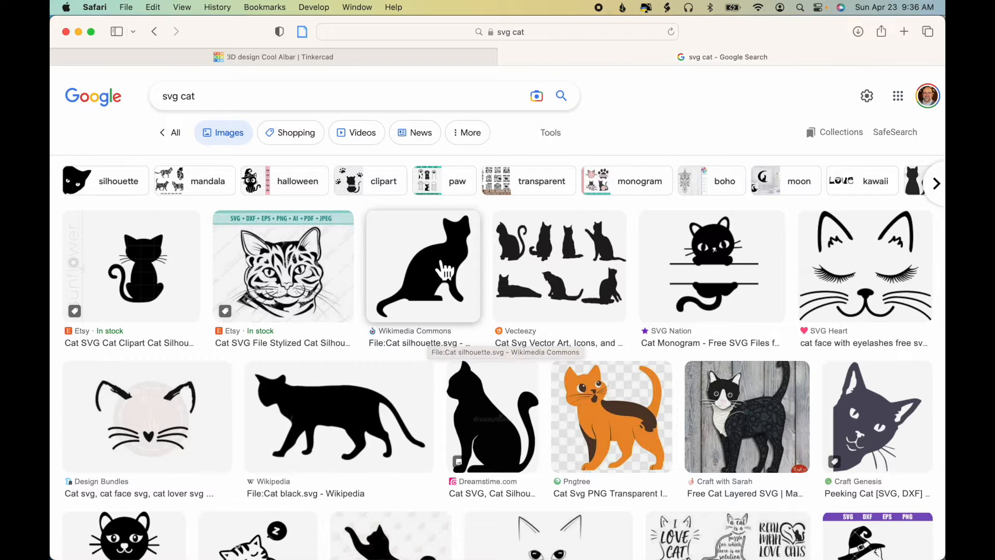
pyautogui.click(443, 280)
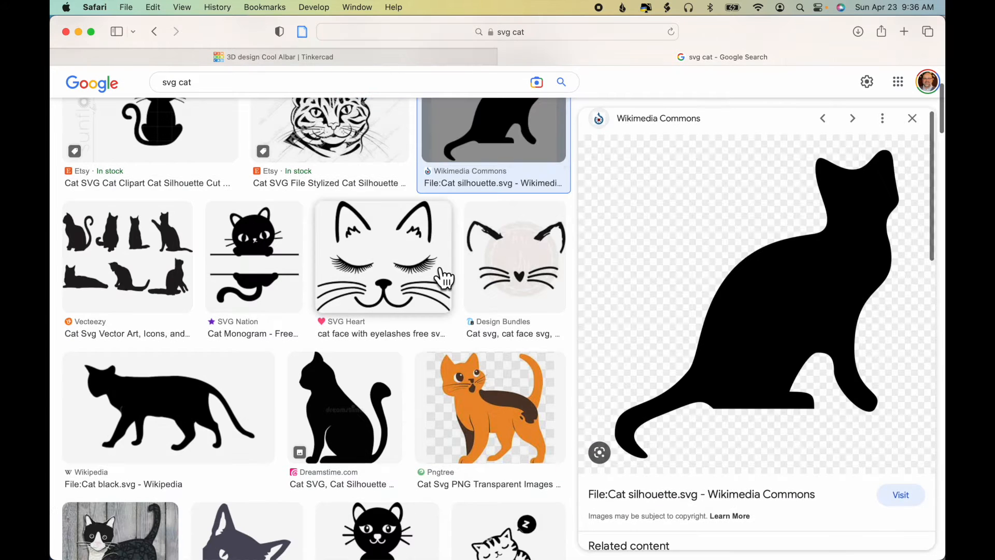
pyautogui.click(903, 496)
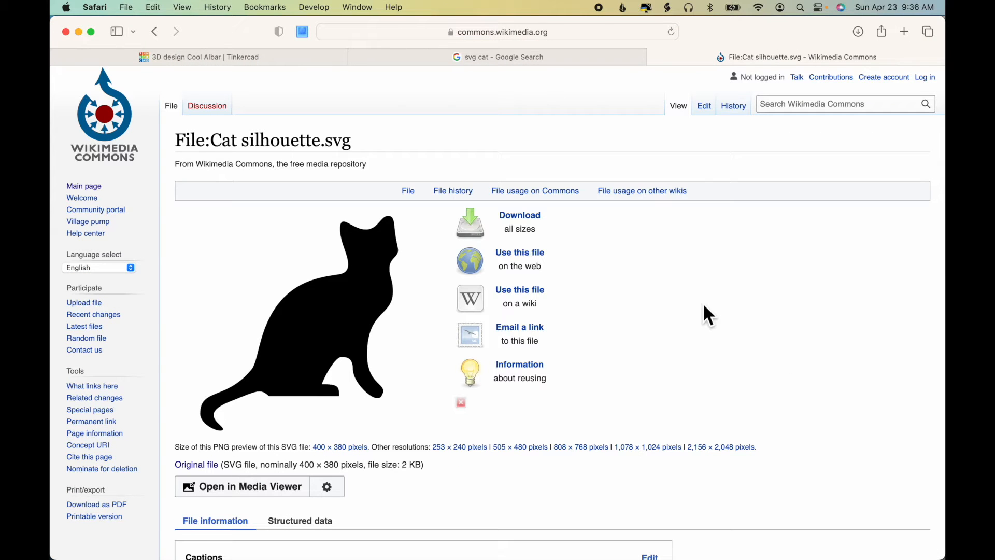
# - Download the original 400 × 380 px SVG of the cat silhouette and select Cat_silhouette.svg in the Downloads folder
pyautogui.scroll(-2, 704, 306)
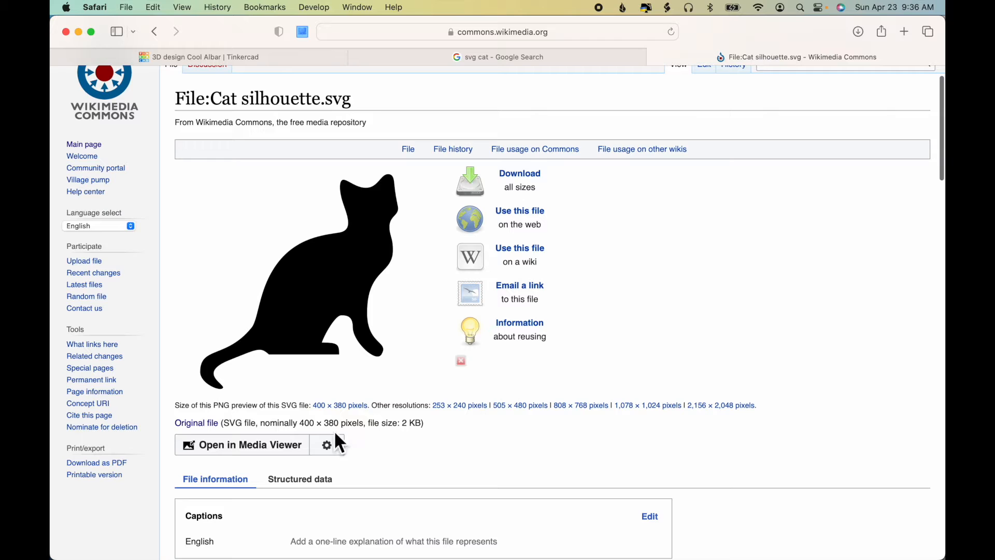
pyautogui.click(250, 448)
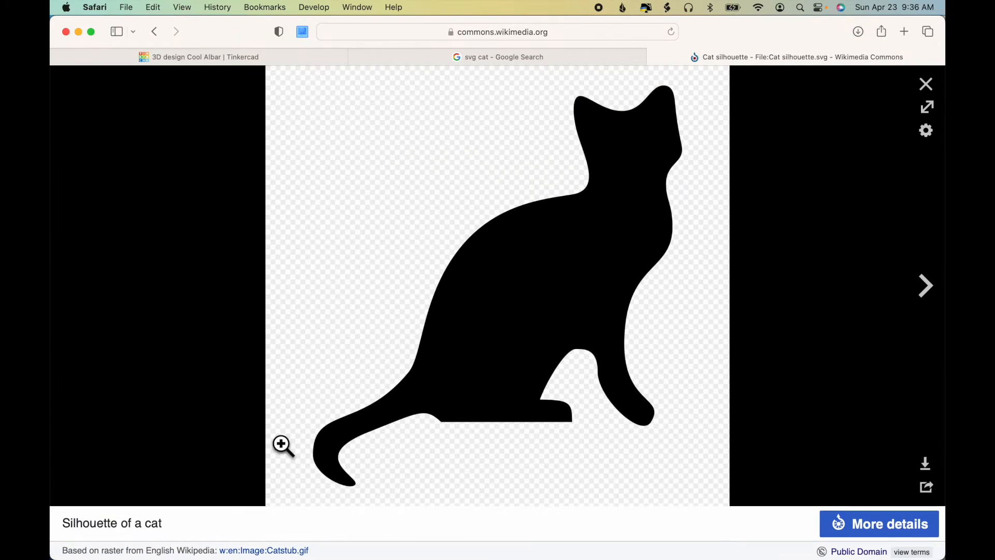
pyautogui.click(928, 470)
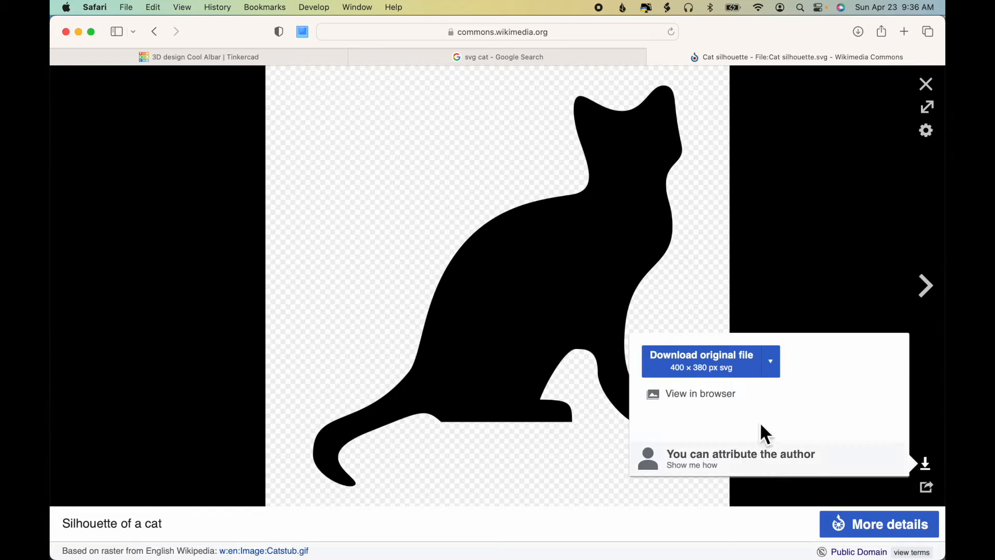
pyautogui.click(763, 457)
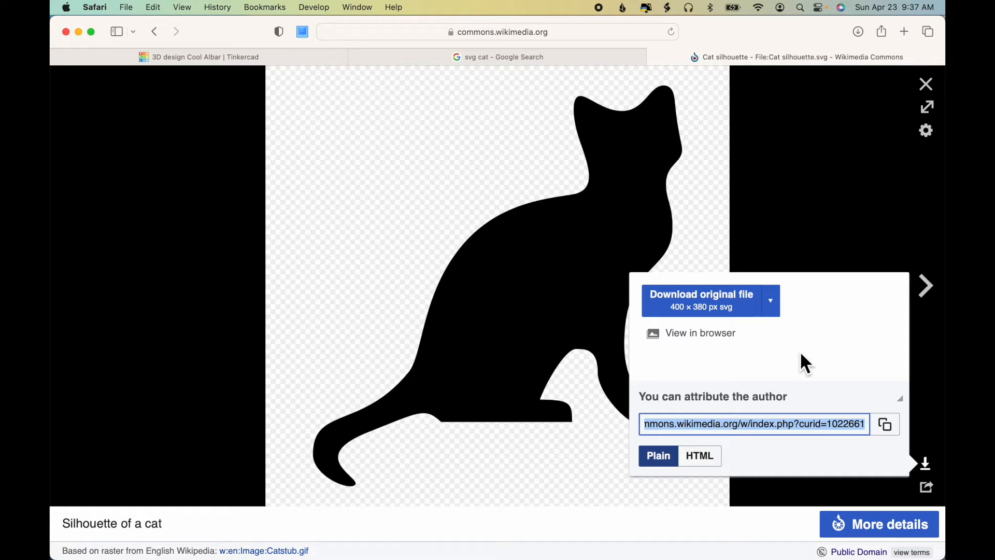
pyautogui.click(711, 305)
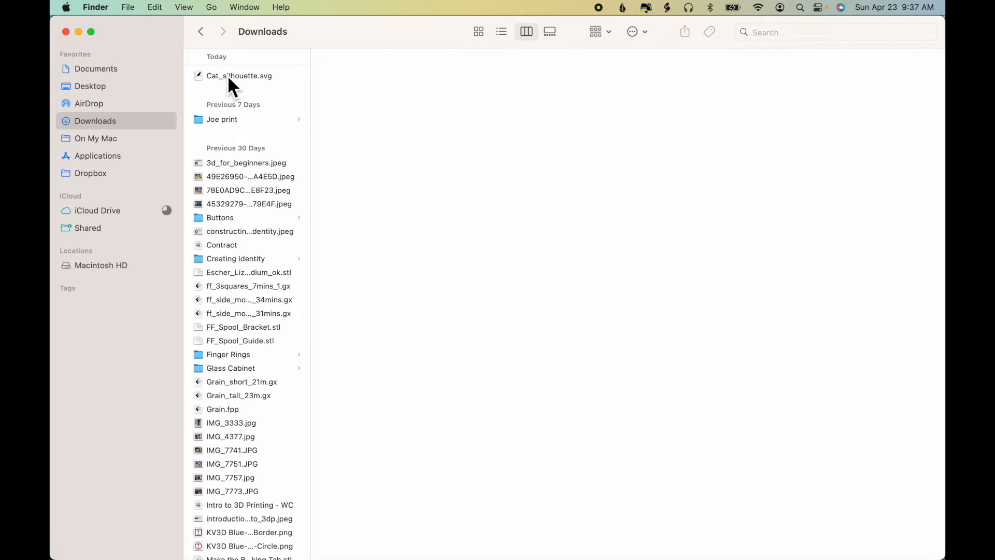
pyautogui.click(228, 76)
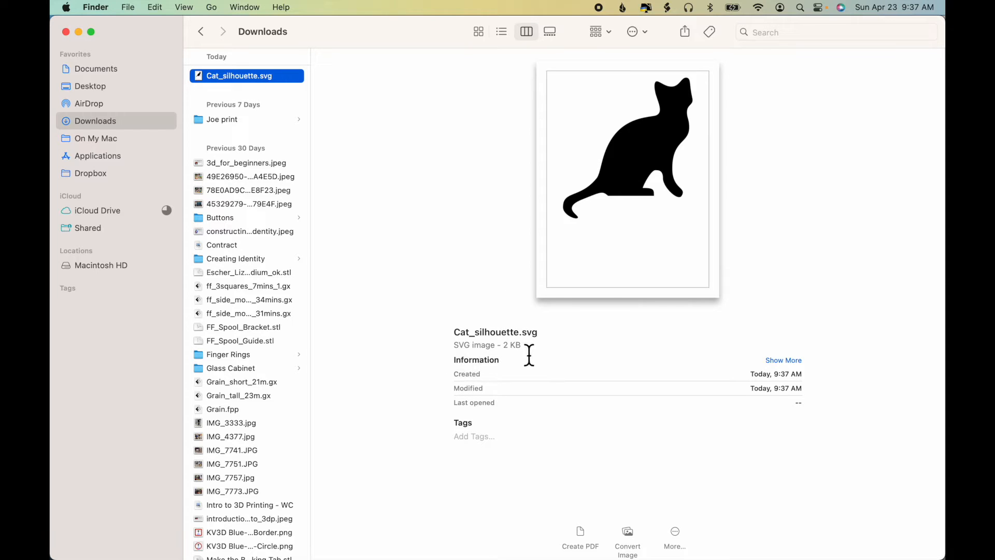
# - Return to the Tinkercad design and upload Cat_silhouette.svg from Downloads as a shape to import
pyautogui.press('super+Tab')
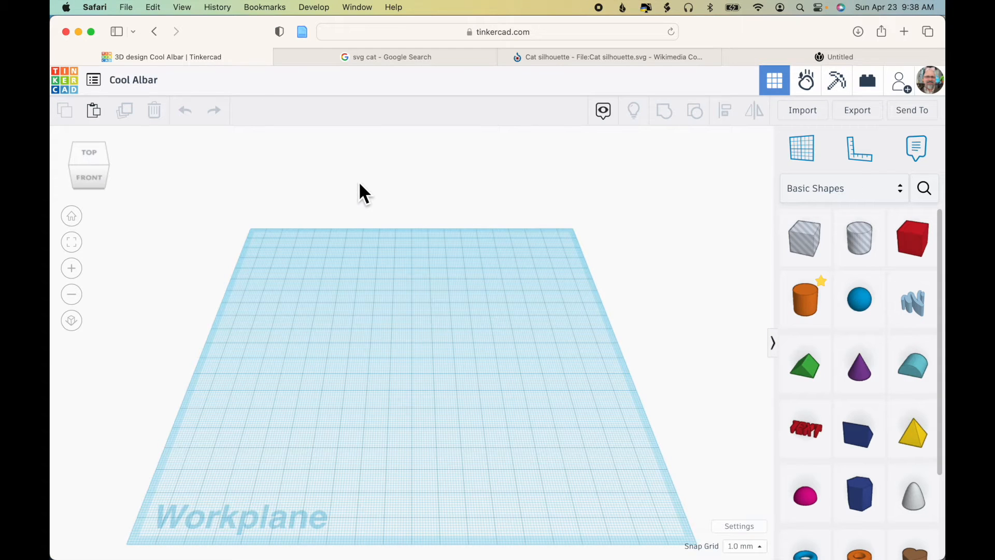
pyautogui.click(809, 113)
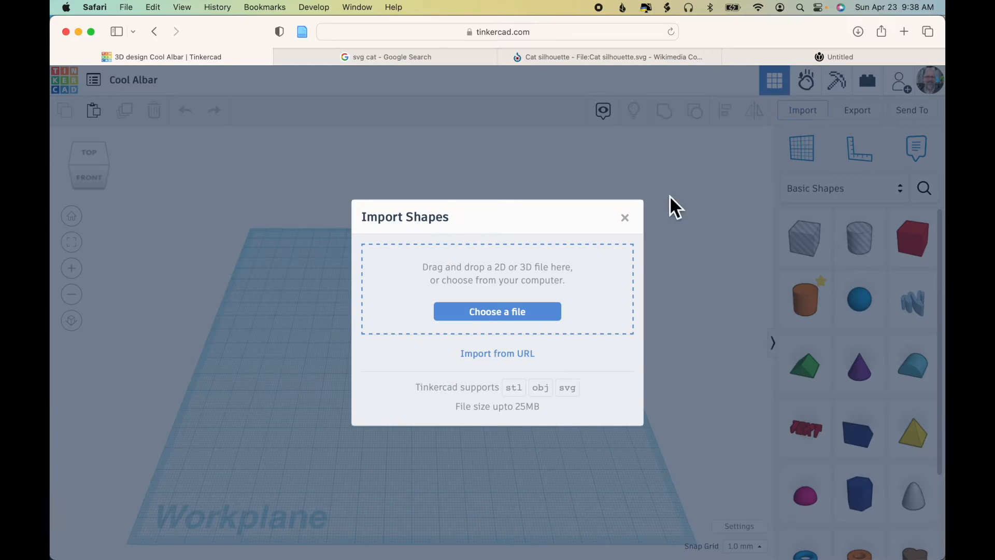
pyautogui.click(538, 309)
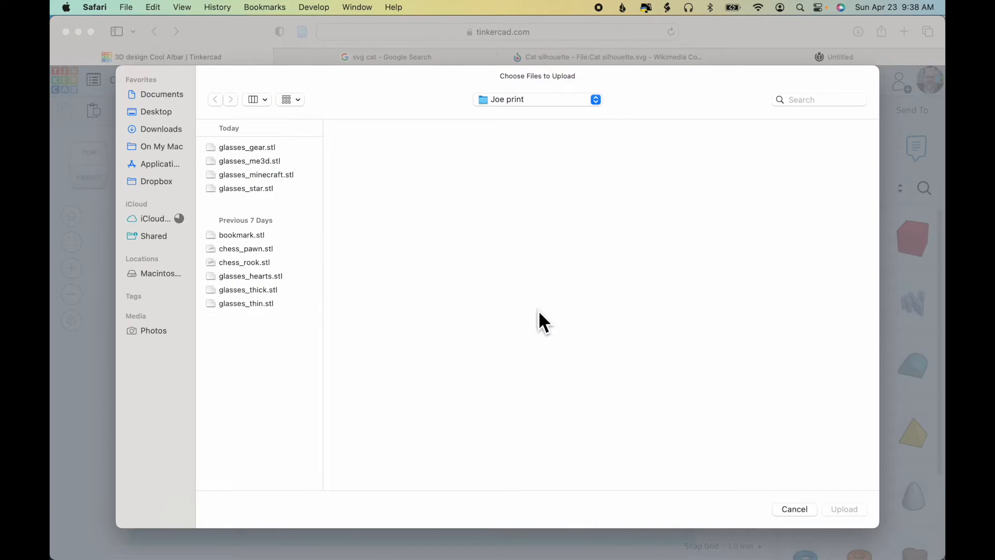
pyautogui.click(180, 131)
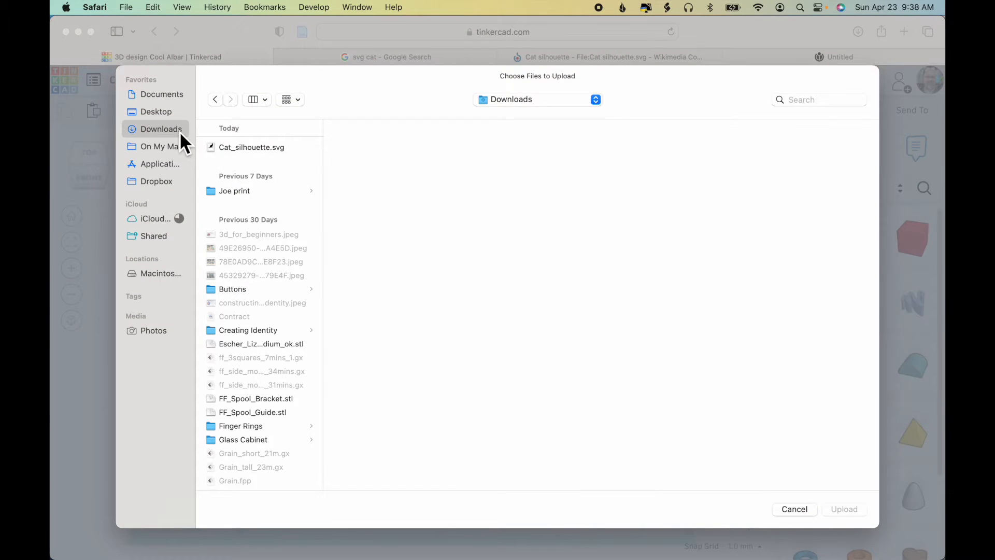
pyautogui.click(241, 148)
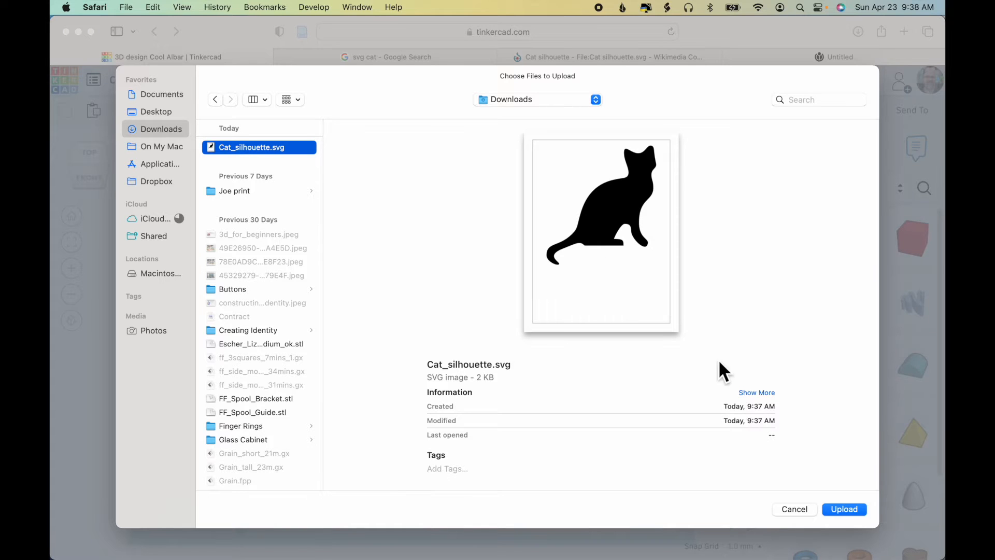
pyautogui.click(846, 510)
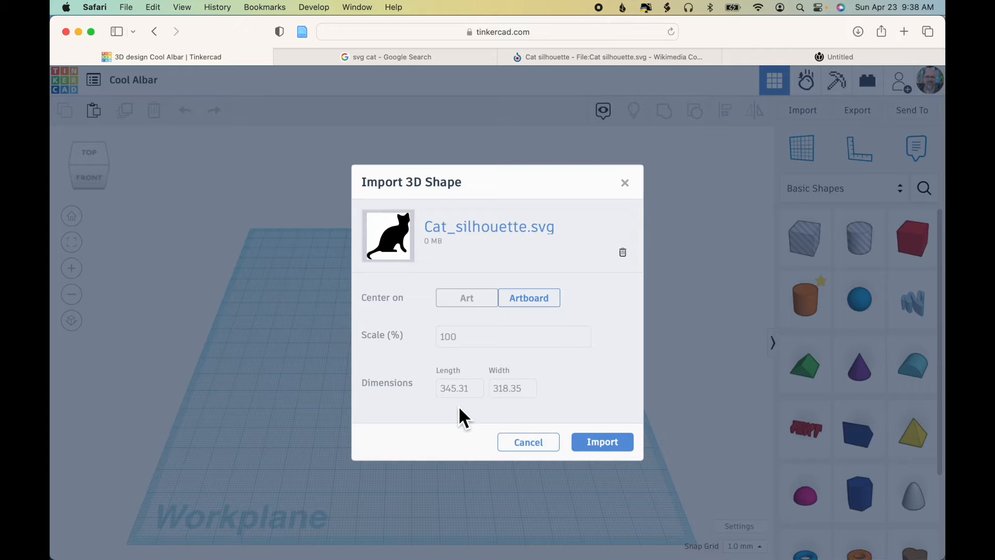
# - Set the import width to 20 and import the cat silhouette onto the workplane
pyautogui.click(518, 390)
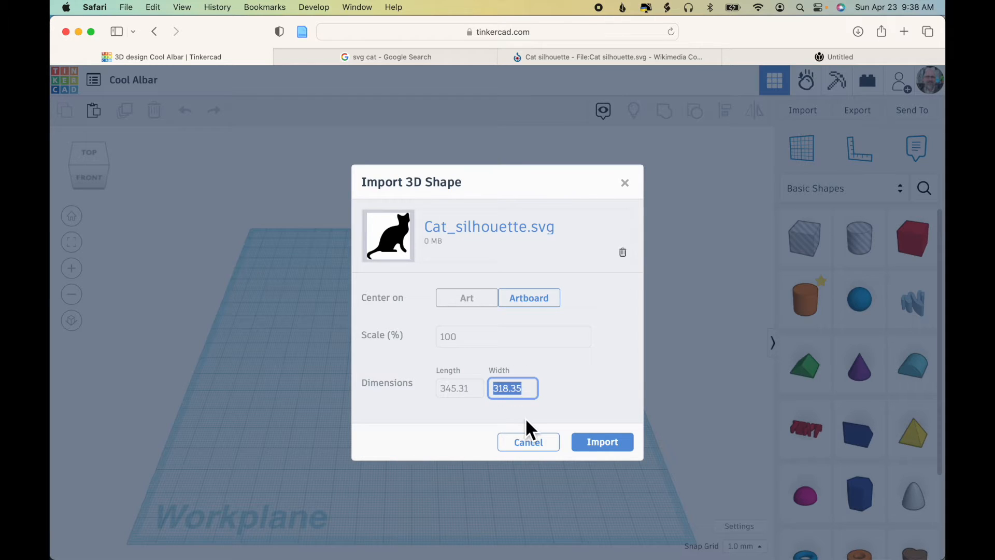
pyautogui.write('20')
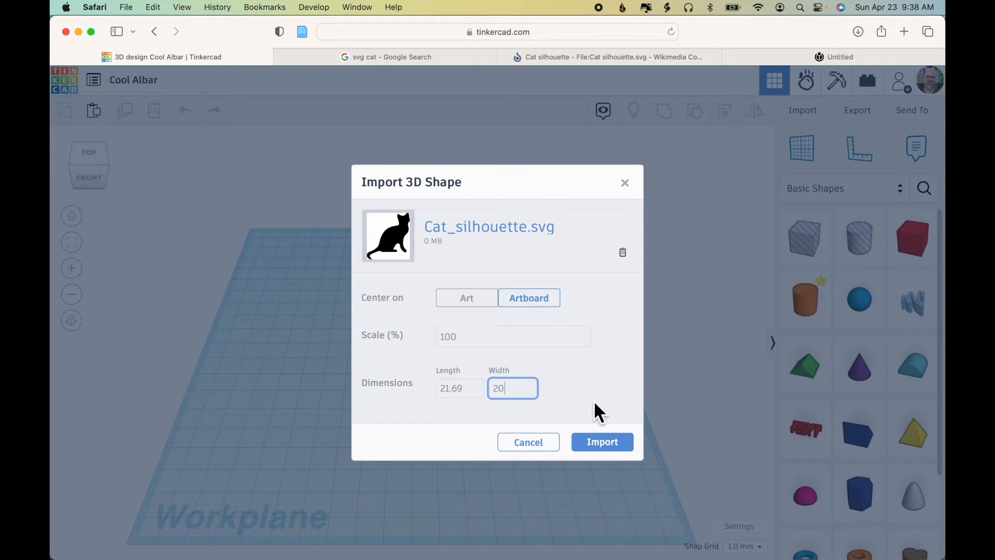
pyautogui.click(601, 445)
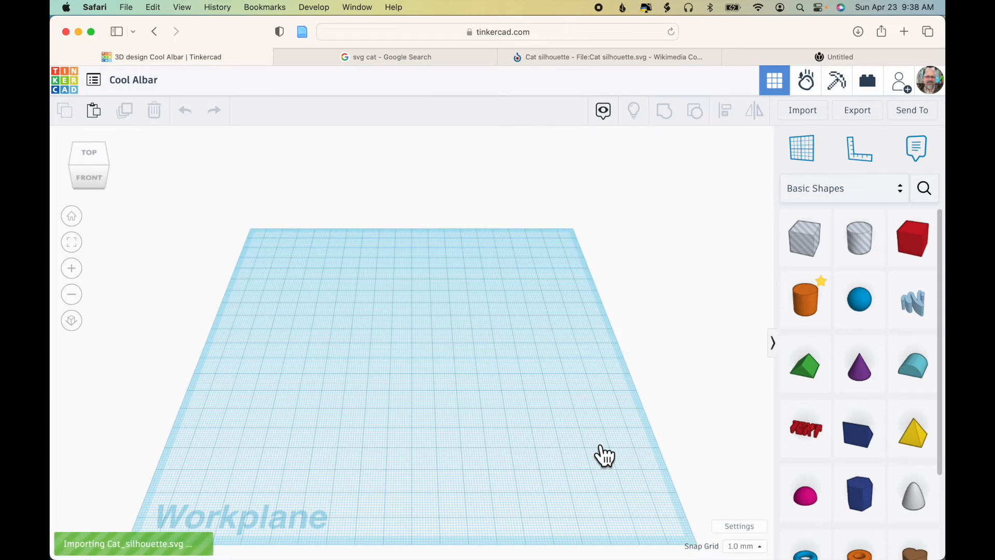
# - Reduce the imported cat shape's height to 0.6 mm
pyautogui.scroll(5, 505, 369)
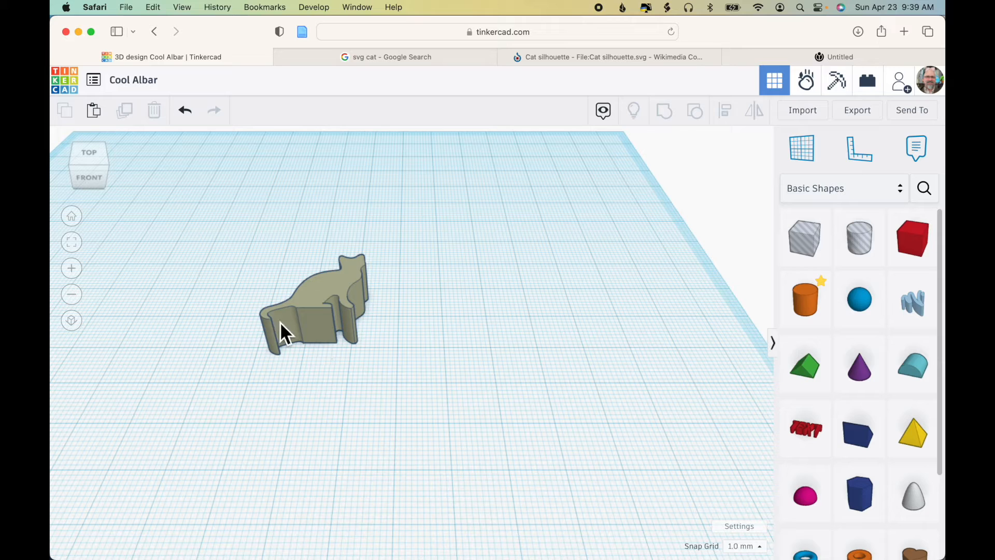
pyautogui.click(318, 313)
pyautogui.moveTo(321, 289); pyautogui.dragTo(321, 313)
pyautogui.scroll(-2, 433, 308)
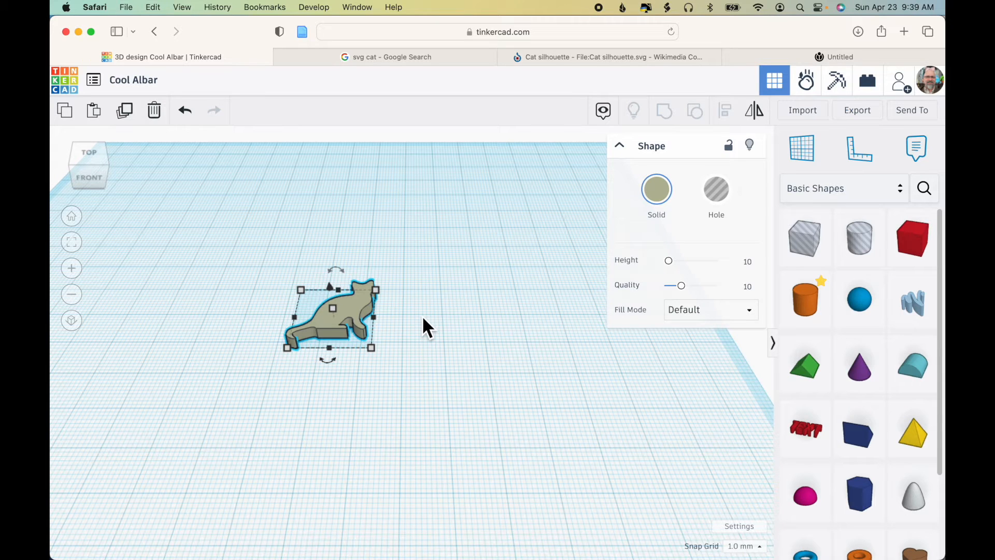
pyautogui.moveTo(382, 349)
pyautogui.moveTo(337, 313)
pyautogui.click(394, 313)
pyautogui.write('.6')
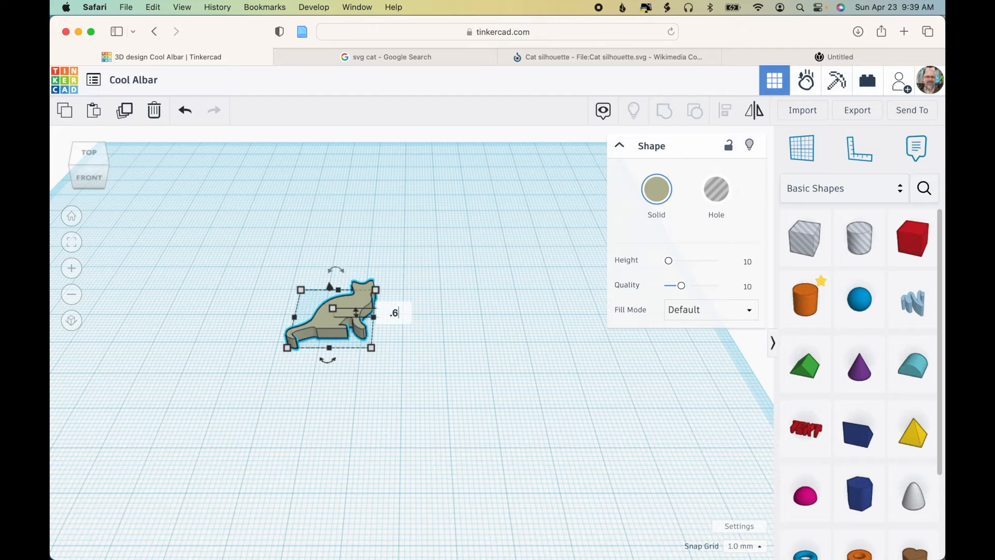
pyautogui.press('Return')
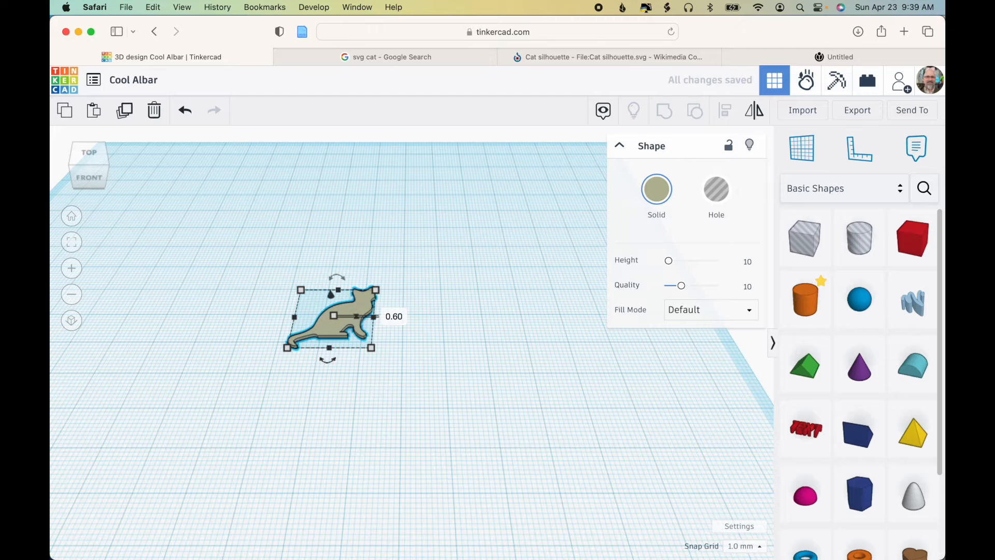
# - View the imported cat silhouette from above and mirror it horizontally so it faces the opposite way
pyautogui.click(93, 154)
pyautogui.click(72, 321)
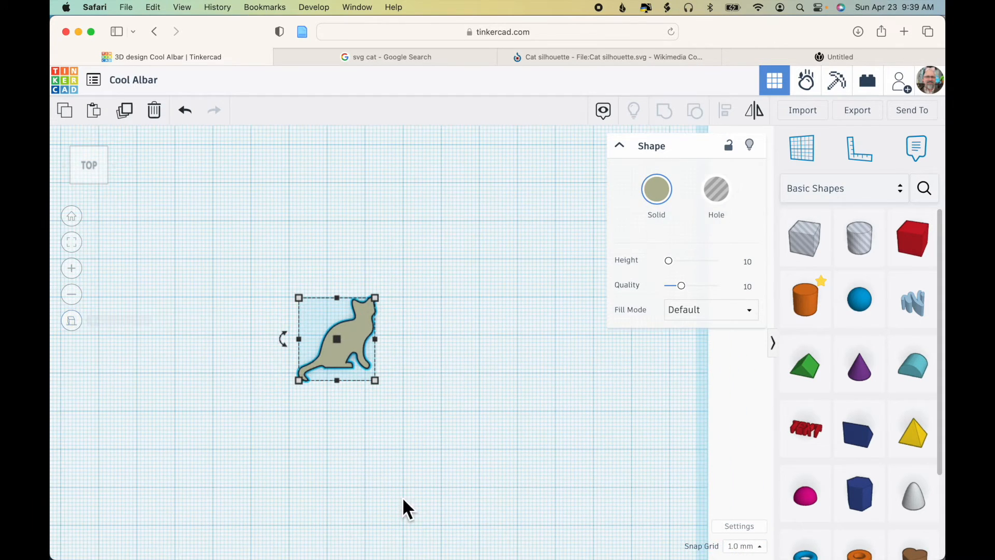
pyautogui.press('f')
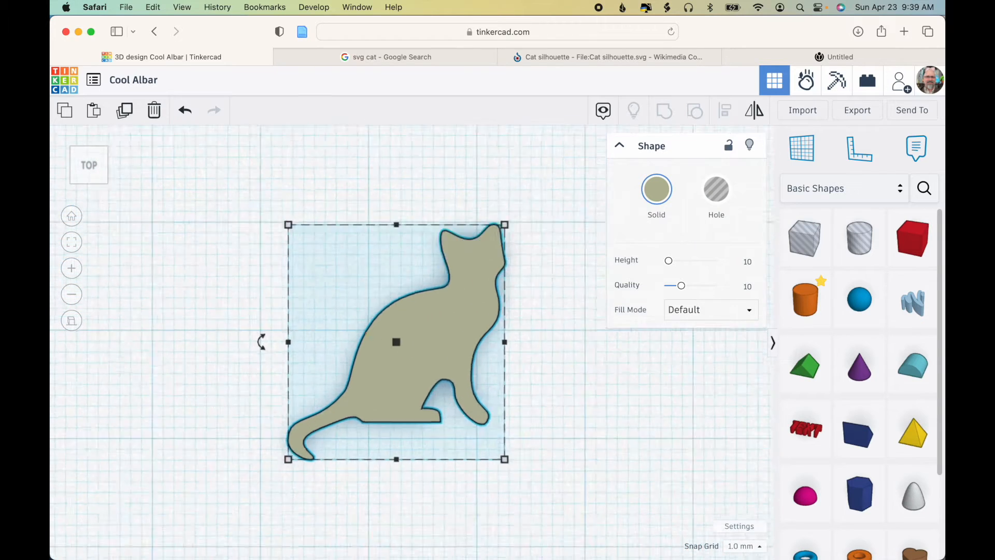
pyautogui.scroll(-2, 540, 412)
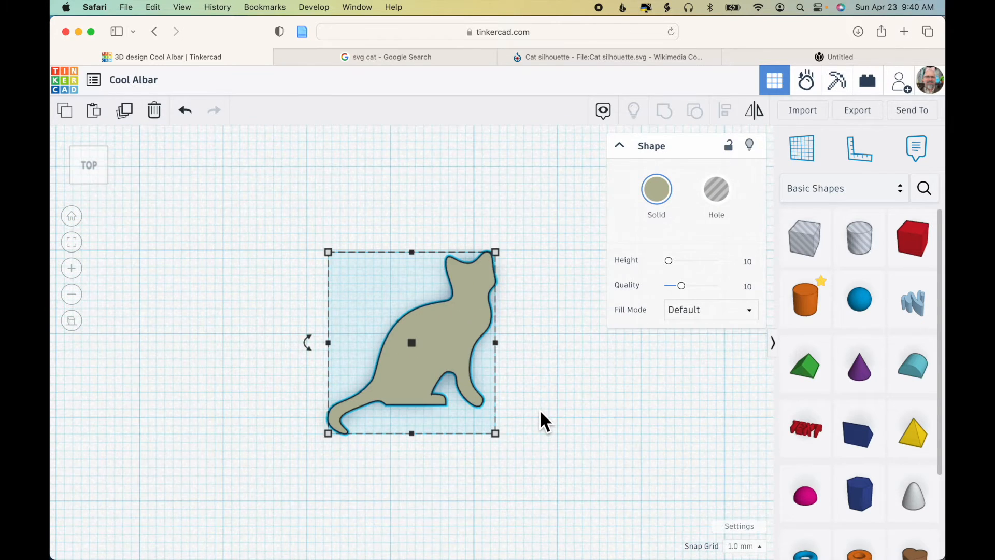
pyautogui.click(754, 111)
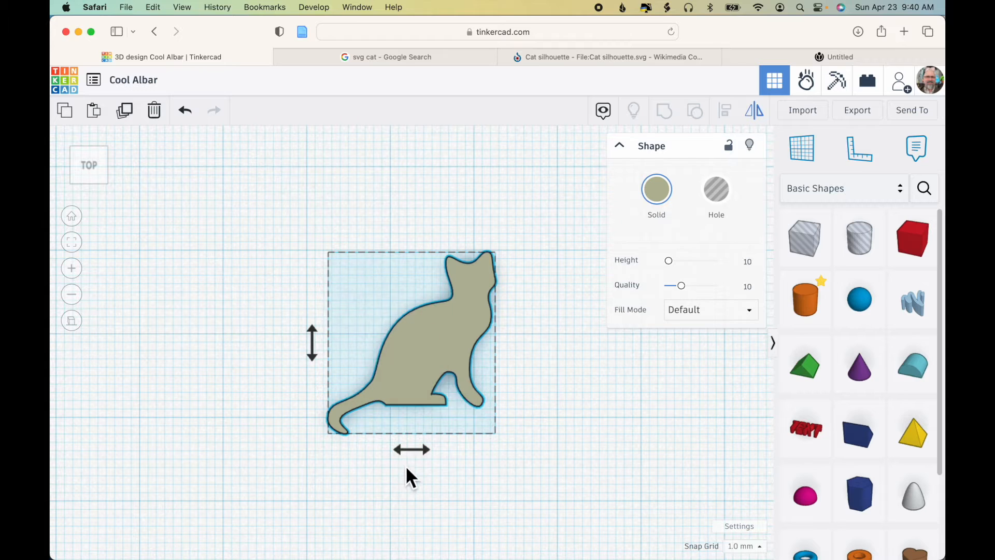
pyautogui.click(421, 449)
pyautogui.click(579, 427)
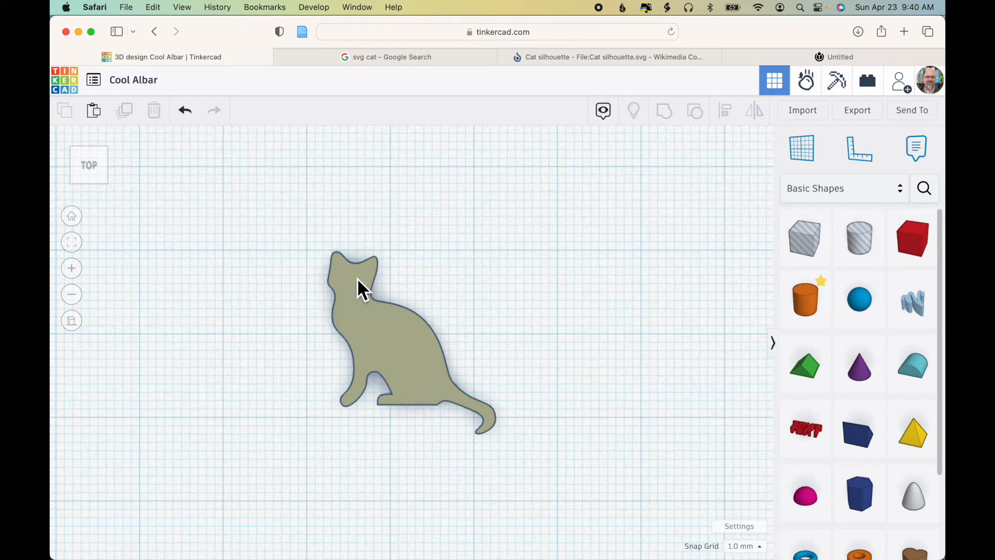
# - Place a hole cylinder with 64 sides, size it 3 by 3 mm, and position it on the cat's head
pyautogui.moveTo(858, 240); pyautogui.dragTo(476, 285)
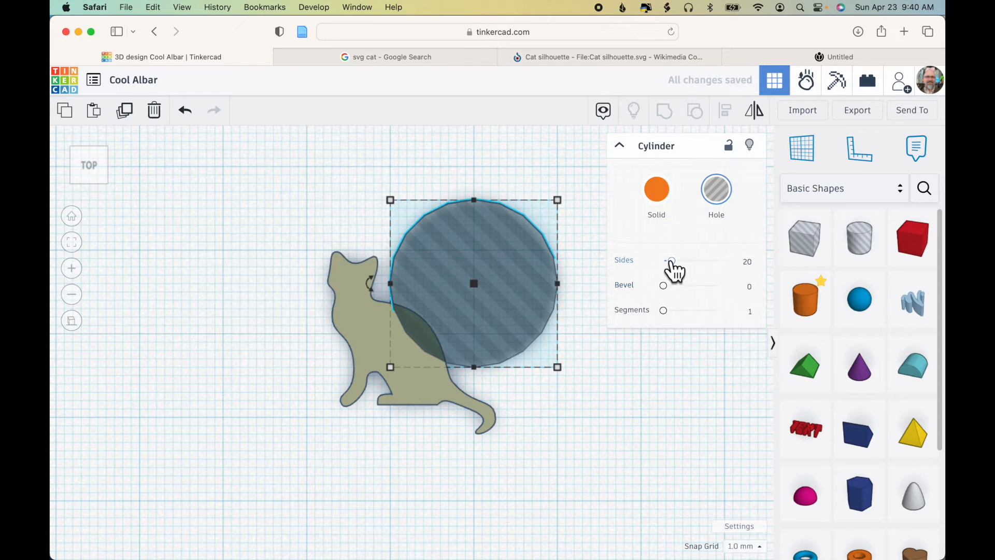
pyautogui.moveTo(672, 261); pyautogui.dragTo(752, 257)
pyautogui.moveTo(561, 202)
pyautogui.click(477, 143)
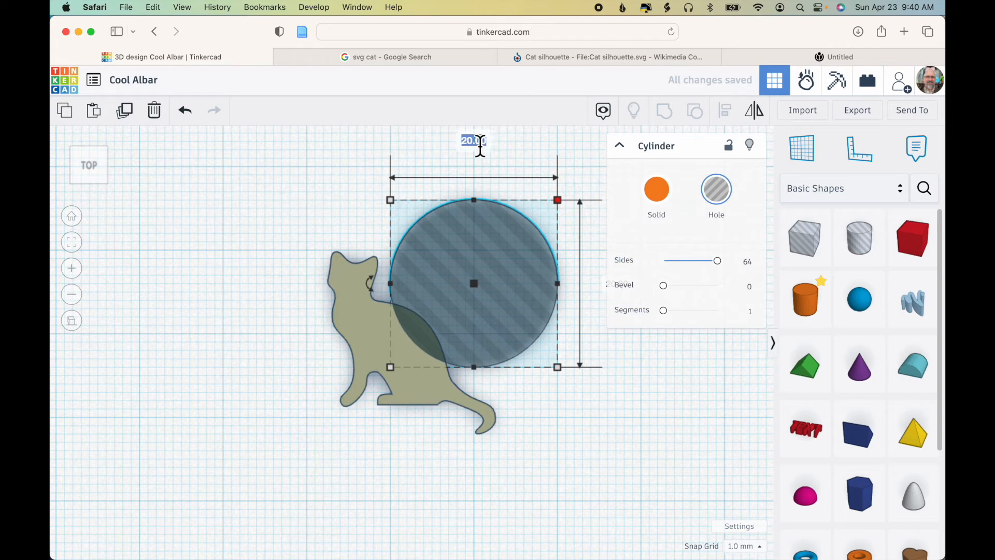
pyautogui.write('3')
pyautogui.press('Tab')
pyautogui.write('3')
pyautogui.press('Return')
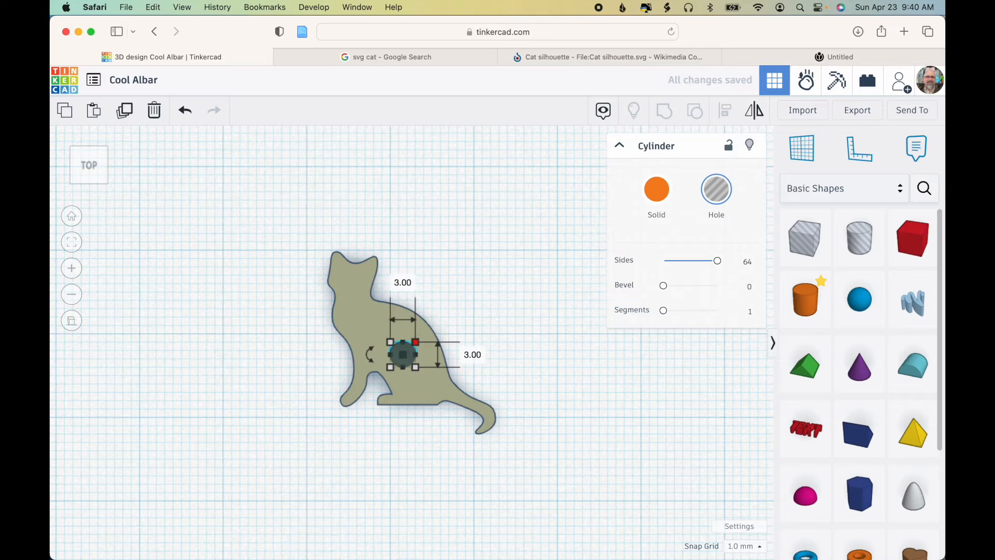
pyautogui.moveTo(410, 361); pyautogui.dragTo(460, 294)
# - Enlarge the cat silhouette from its back right corner, then deselect it
pyautogui.click(427, 381)
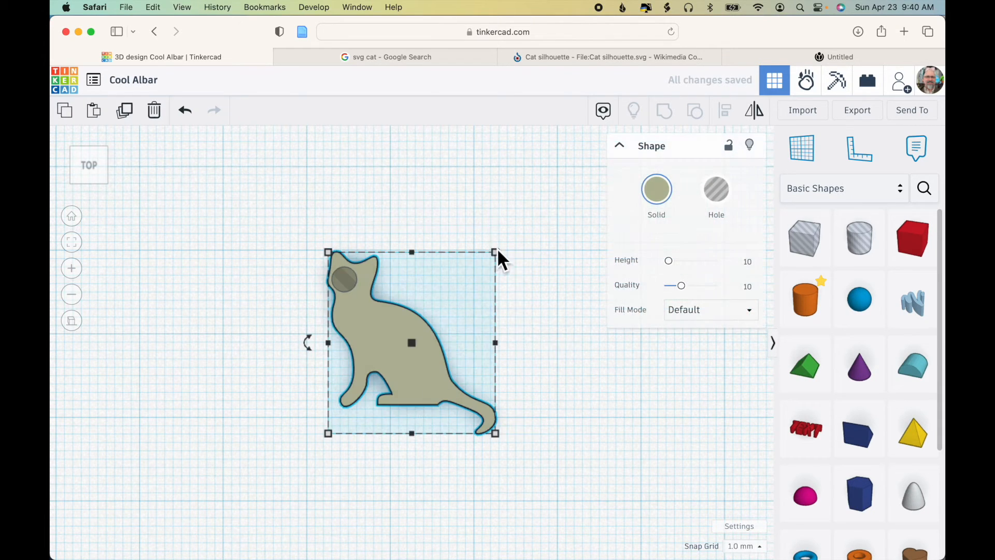
pyautogui.moveTo(497, 251)
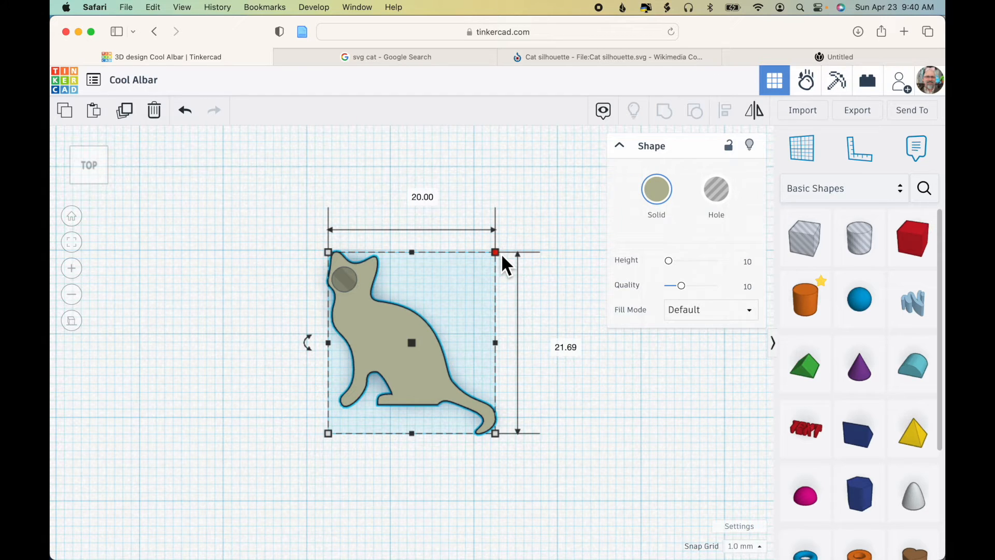
pyautogui.moveTo(502, 253); pyautogui.dragTo(532, 229)
pyautogui.click(263, 282)
# - Move the hole cylinder back onto the cat's head and set its length and width to 2 mm
pyautogui.moveTo(350, 278); pyautogui.dragTo(353, 247)
pyautogui.press('f')
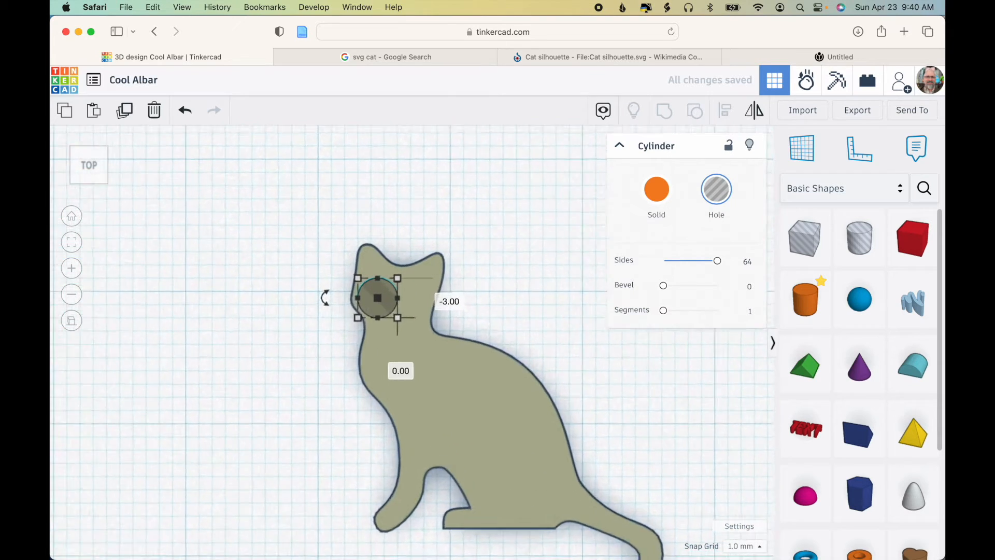
pyautogui.moveTo(443, 318)
pyautogui.click(413, 256)
pyautogui.write('2')
pyautogui.press('Tab')
pyautogui.write('2')
pyautogui.press('Return')
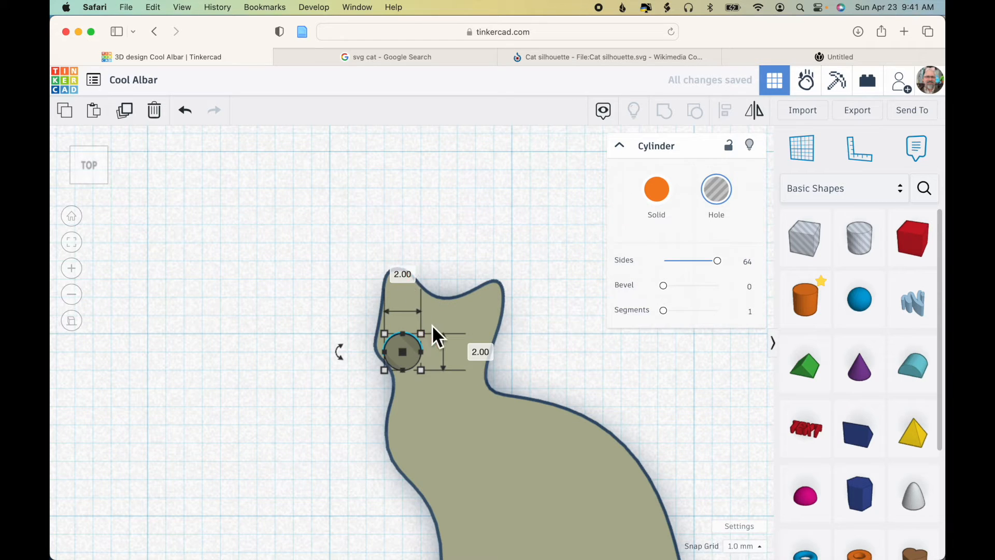
# - Nudge the hole cylinder a net 1 mm toward the ears and 1 mm to the right on the cat's head
pyautogui.press('Up')
pyautogui.press('Up')
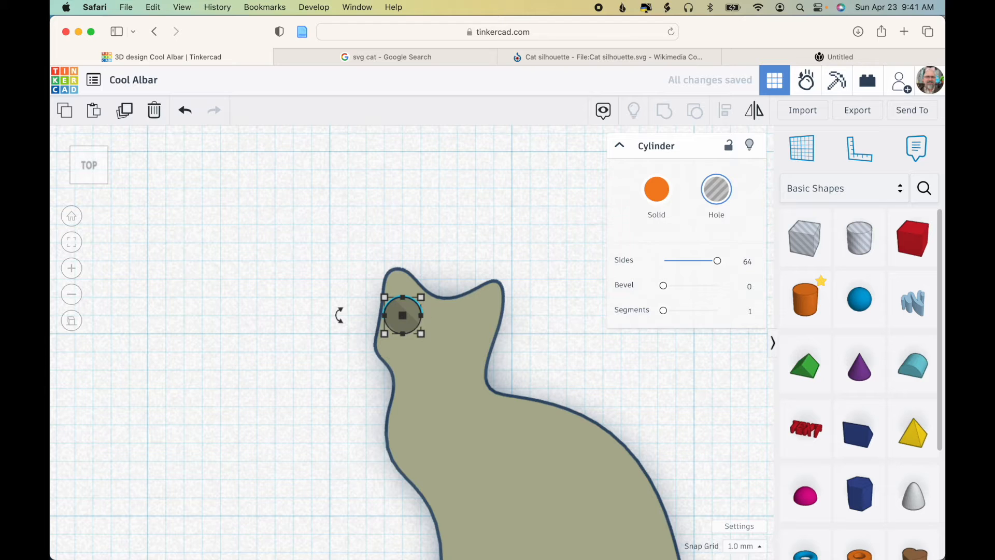
pyautogui.press('Down')
pyautogui.press('Right')
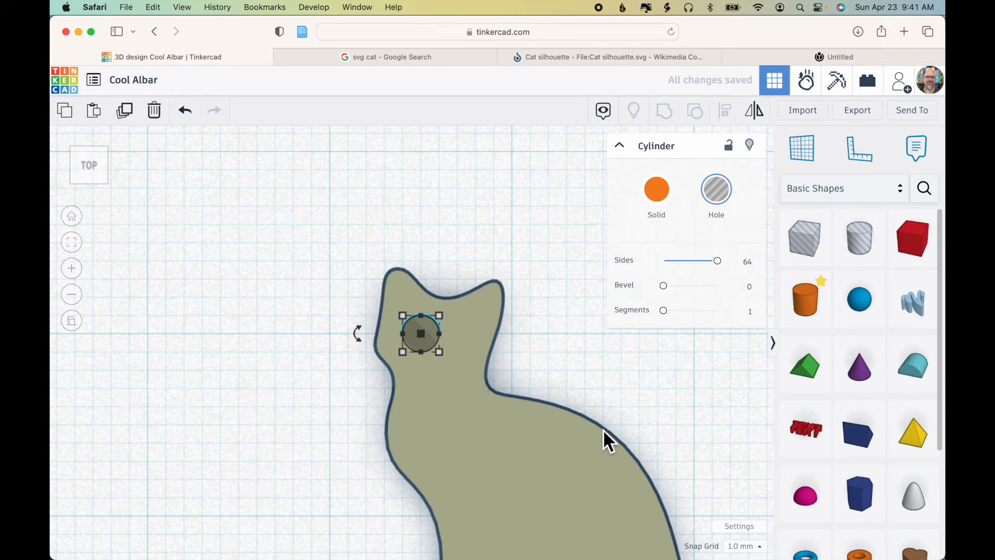
# - Set the snap grid to 0.1 mm and fine-tune the hole up and left to form the cat's left eye
pyautogui.click(757, 548)
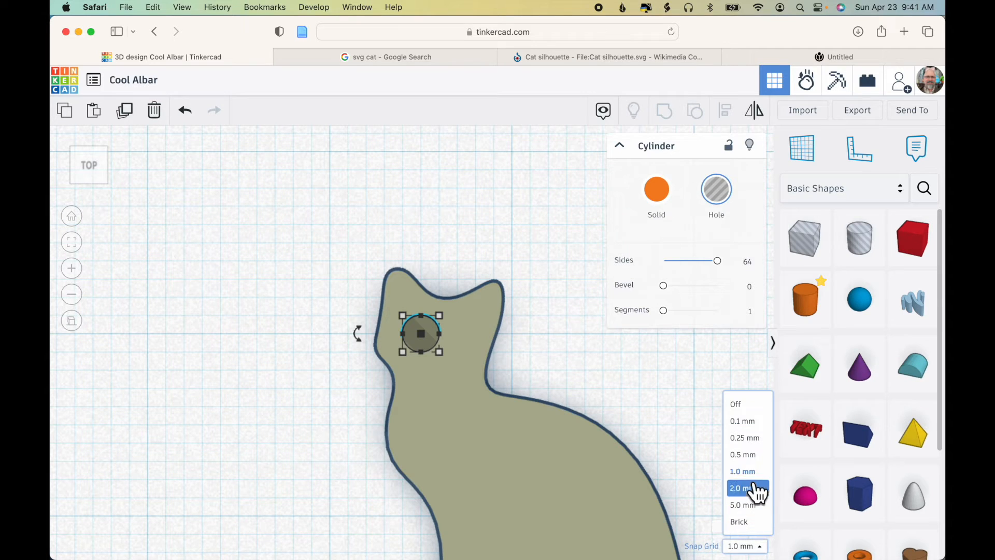
pyautogui.click(746, 422)
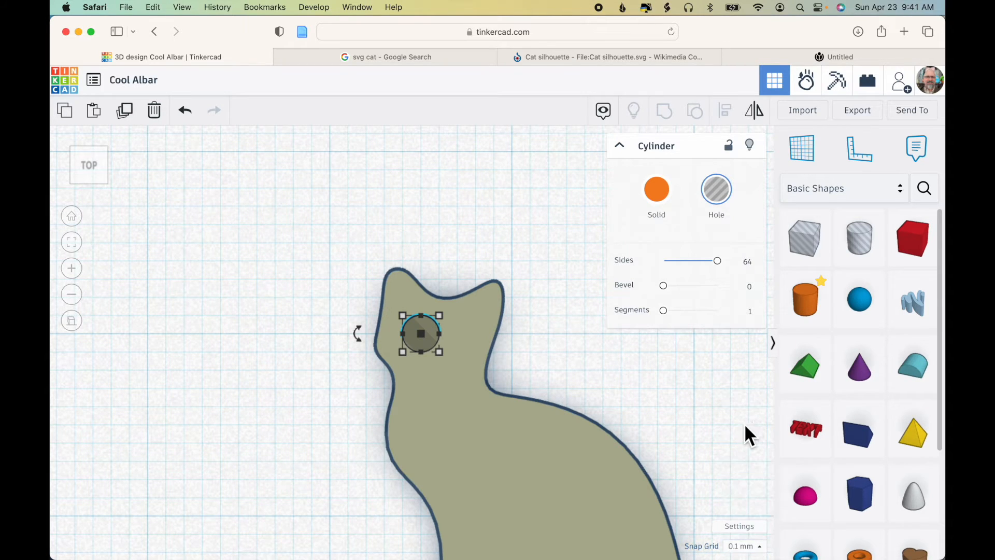
pyautogui.press('Up')
pyautogui.press('Up')
pyautogui.press('Up')
pyautogui.press('Left')
pyautogui.press('Left')
pyautogui.press('Left')
pyautogui.press('Left')
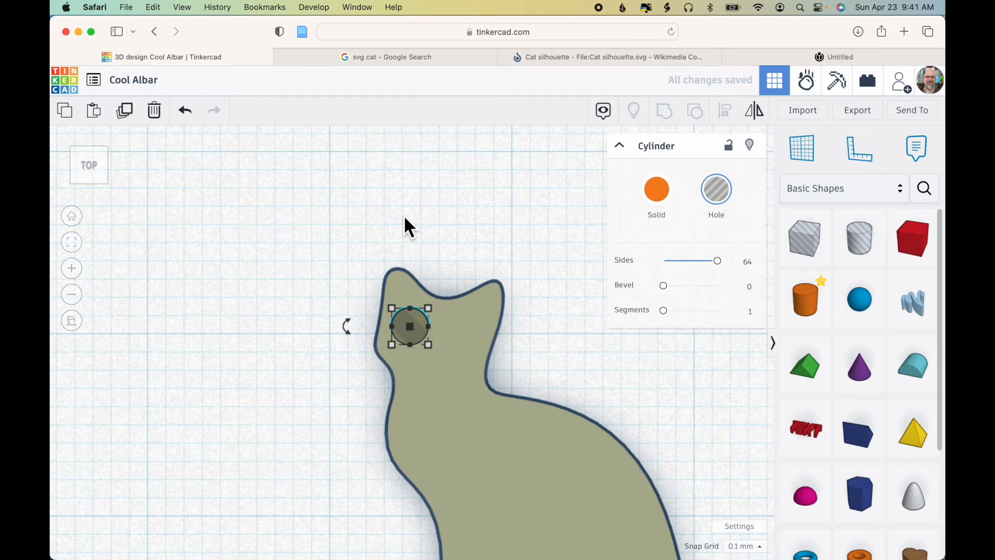
# - Duplicate the eye hole and shift the copy right and slightly down to form the cat's second eye
pyautogui.click(126, 115)
pyautogui.press('Right')
pyautogui.press('Right')
pyautogui.press('Right')
pyautogui.press('Right')
pyautogui.press('Right')
pyautogui.press('Right')
pyautogui.press('Right')
pyautogui.press('Right')
pyautogui.press('Right')
pyautogui.press('Right')
pyautogui.press('Right')
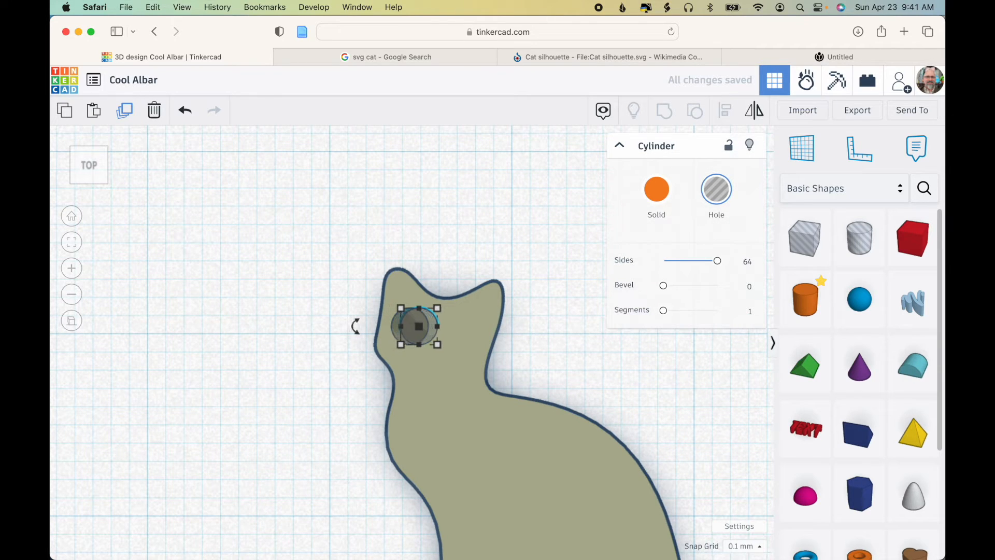
pyautogui.press('Right')
pyautogui.press('Right')
pyautogui.press('Right')
pyautogui.press('Right')
pyautogui.press('Right')
pyautogui.press('Right')
pyautogui.press('Down')
pyautogui.press('Down')
pyautogui.press('Down')
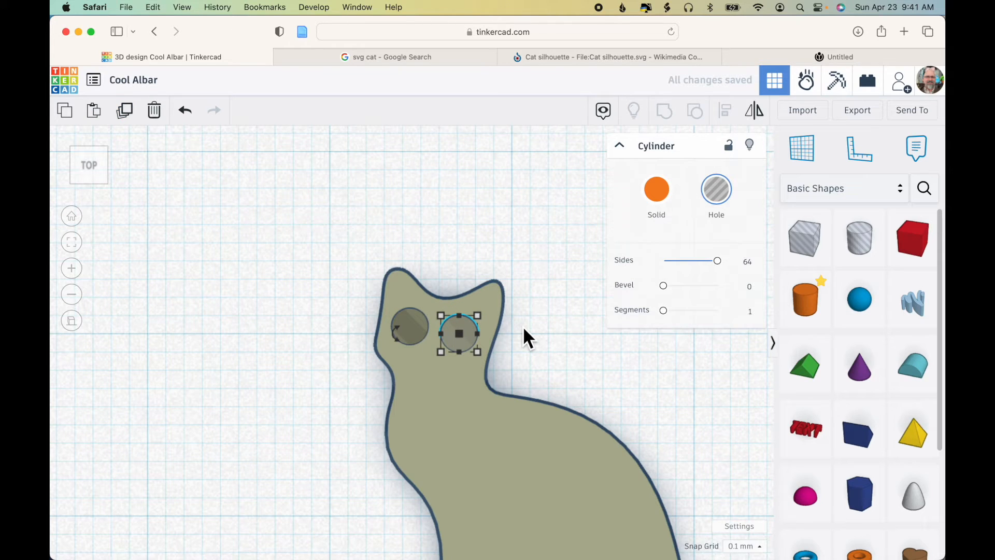
pyautogui.press('Right')
pyautogui.press('Left')
pyautogui.click(550, 341)
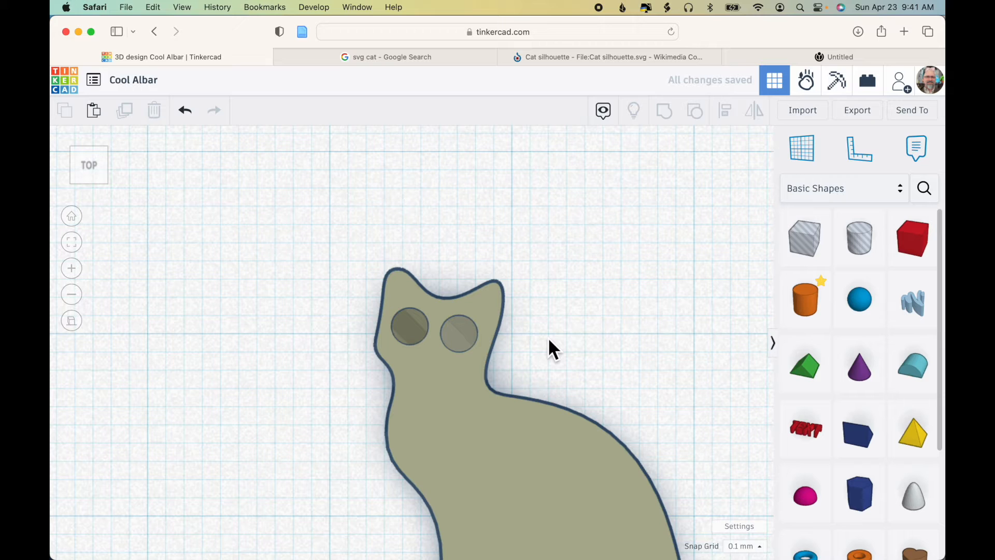
# - Select both eye holes and shift them together 0.1 mm to the right on the cat's head
pyautogui.click(420, 338)
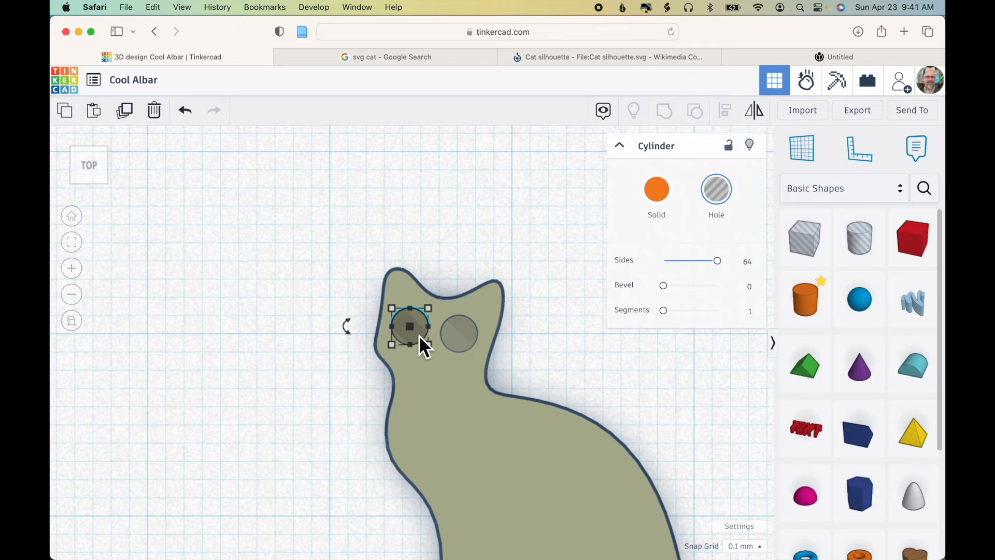
pyautogui.keyDown('shift'); pyautogui.click(464, 341); pyautogui.keyUp('shift')
pyautogui.press('Right')
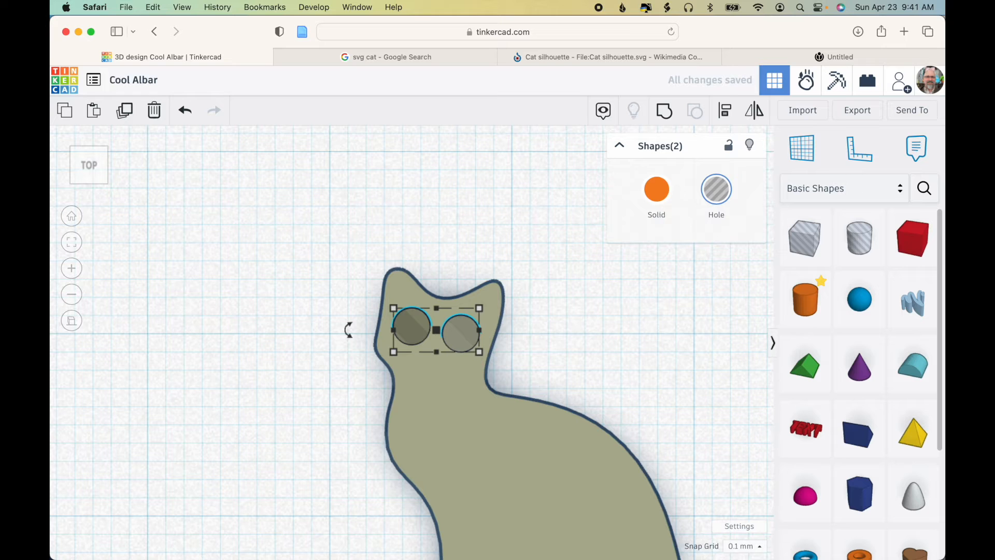
pyautogui.click(558, 343)
pyautogui.scroll(-5, 557, 343)
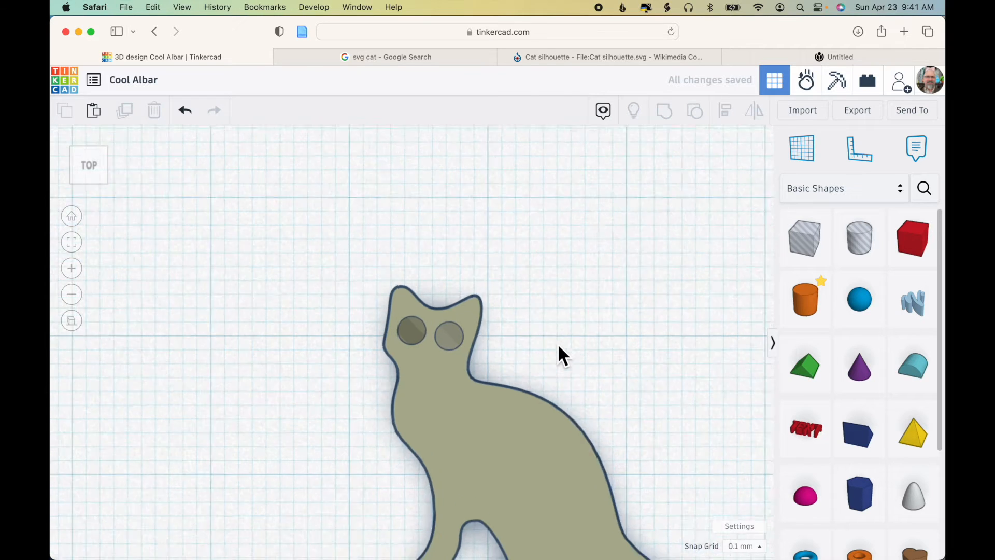
# - Select the cat silhouette with both eye holes and group them to cut the eyes out
pyautogui.moveTo(370, 291); pyautogui.dragTo(462, 338)
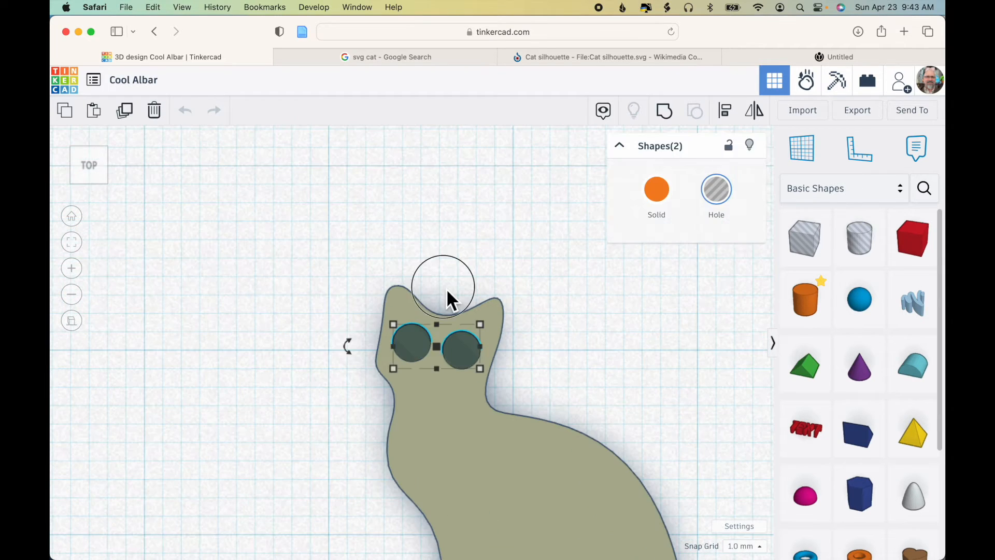
pyautogui.moveTo(296, 243); pyautogui.dragTo(522, 370)
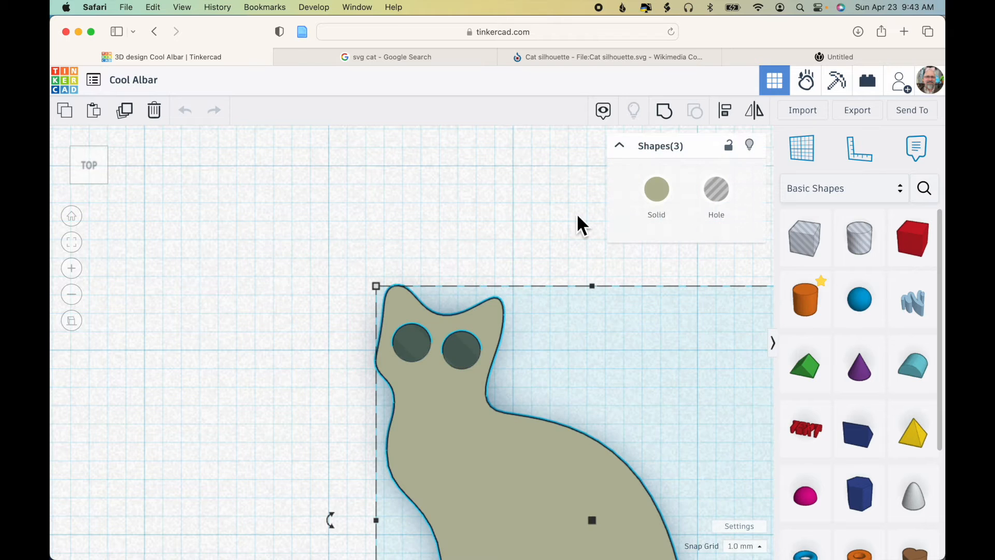
pyautogui.click(663, 115)
pyautogui.scroll(-3, 527, 210)
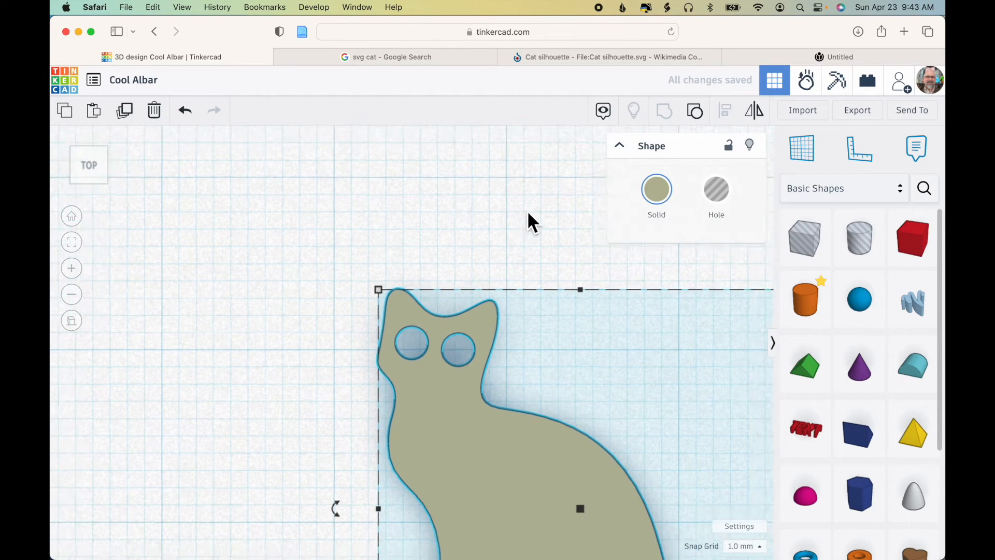
# - Set the grouped cat's height to 0.6 mm
pyautogui.moveTo(528, 221); pyautogui.dragTo(465, 173, button='right')
pyautogui.scroll(-4, 481, 216)
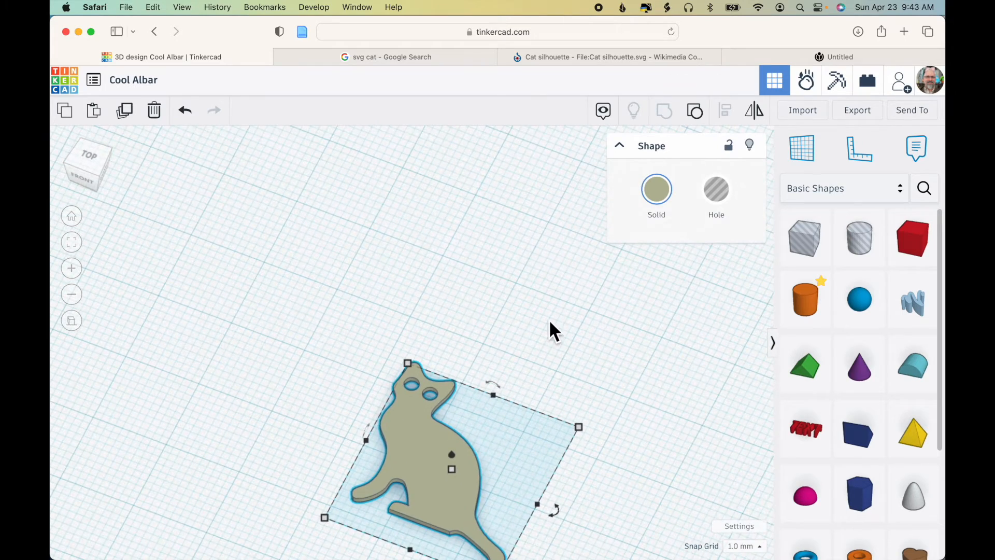
pyautogui.moveTo(454, 471)
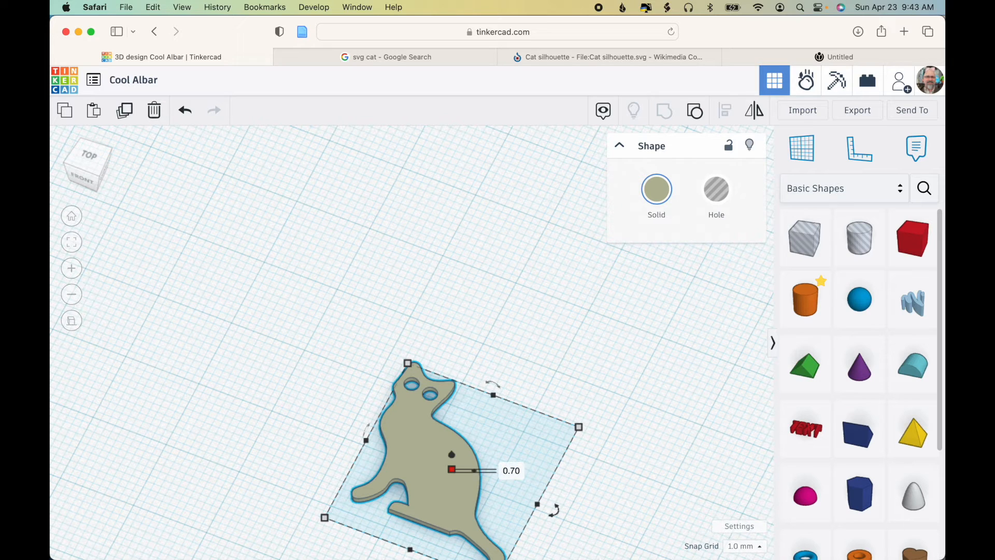
pyautogui.click(511, 471)
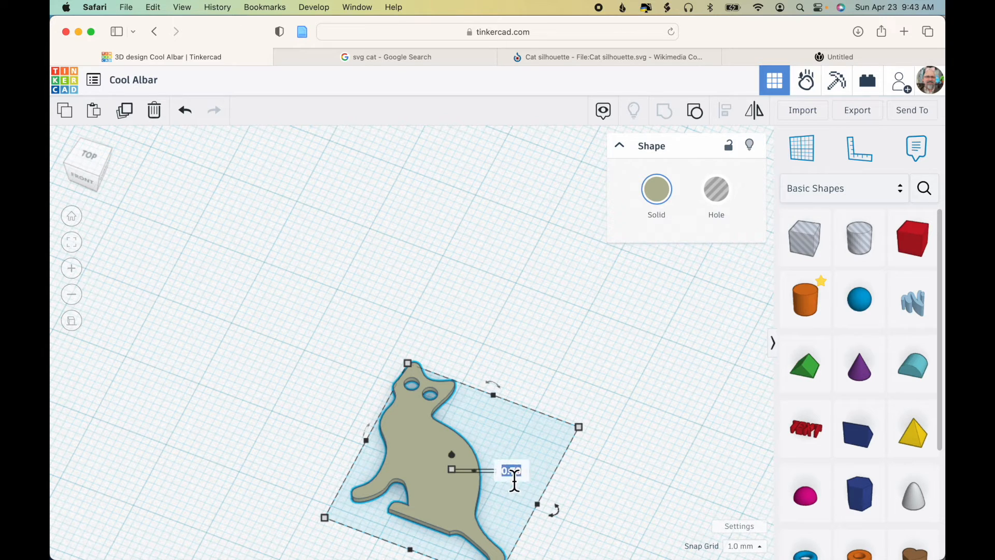
pyautogui.write('0.6')
pyautogui.press('Return')
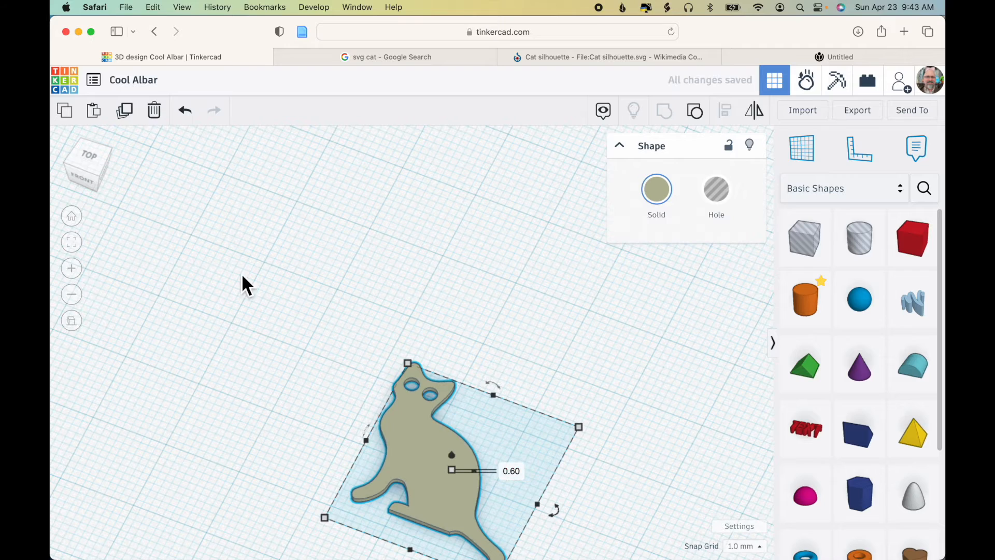
# - Return to the top view and move the cat toward the back of the workplane to free space in front
pyautogui.click(87, 165)
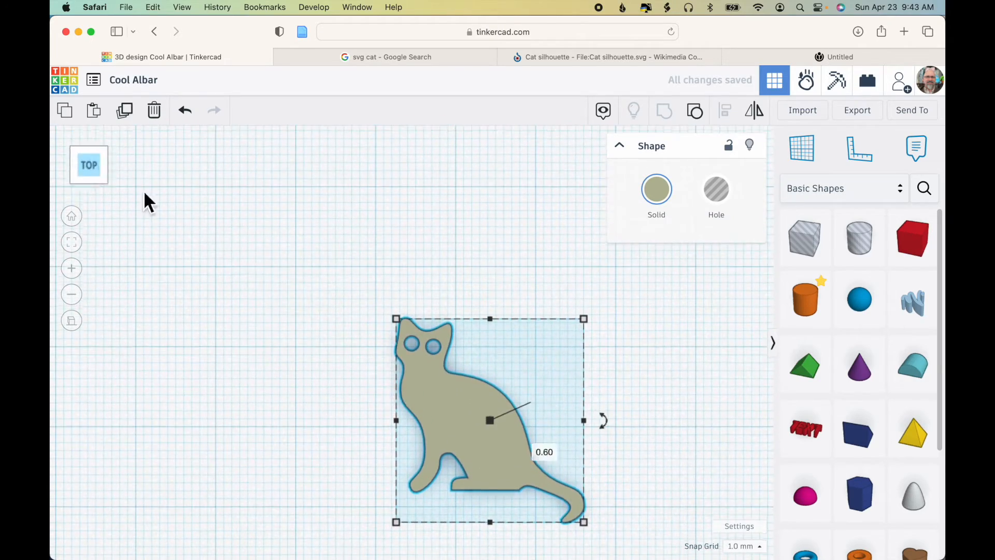
pyautogui.scroll(-3, 241, 247)
pyautogui.moveTo(471, 418); pyautogui.dragTo(462, 295)
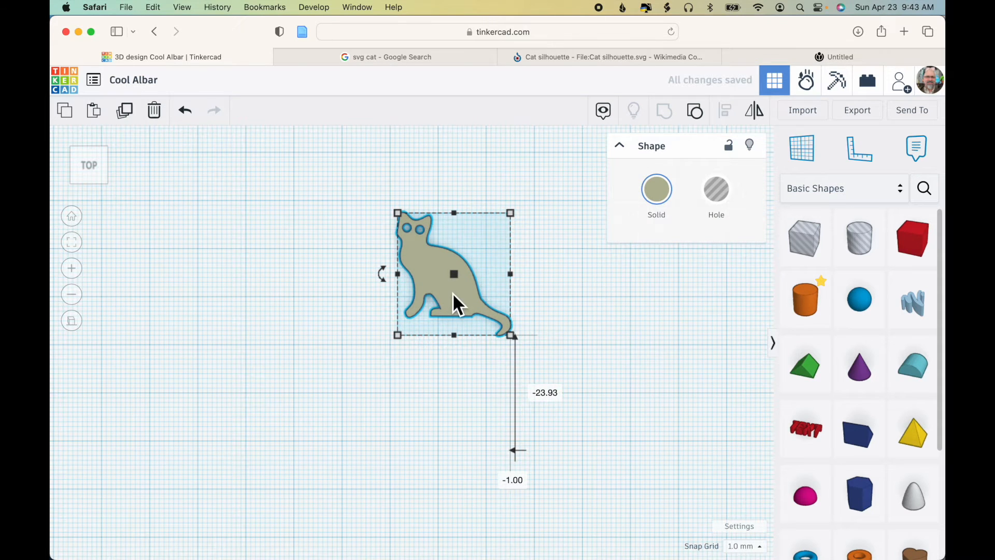
pyautogui.moveTo(454, 295); pyautogui.dragTo(445, 249)
# - Place a solid box in front of the cat and set its corner radius to 6
pyautogui.moveTo(912, 238); pyautogui.dragTo(452, 361)
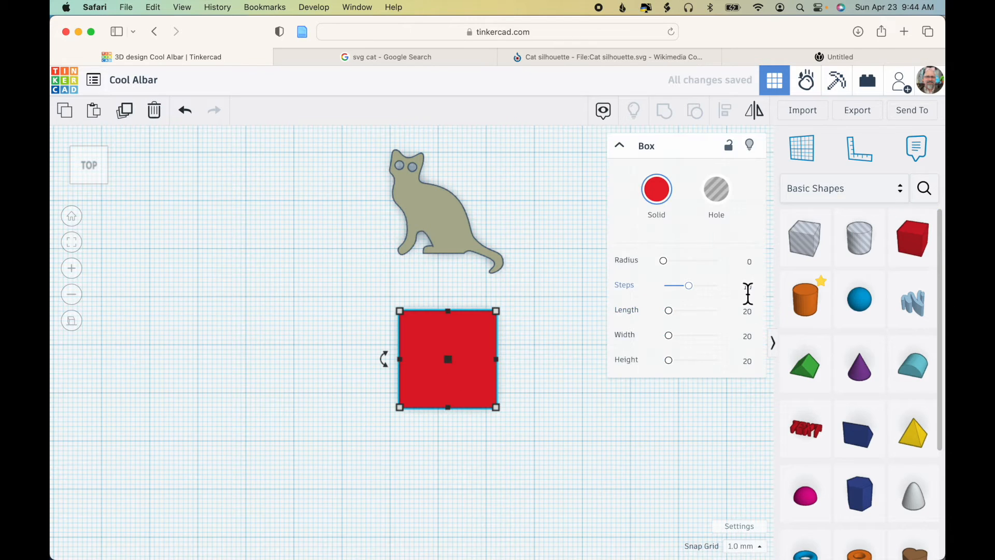
pyautogui.moveTo(663, 260); pyautogui.dragTo(673, 262)
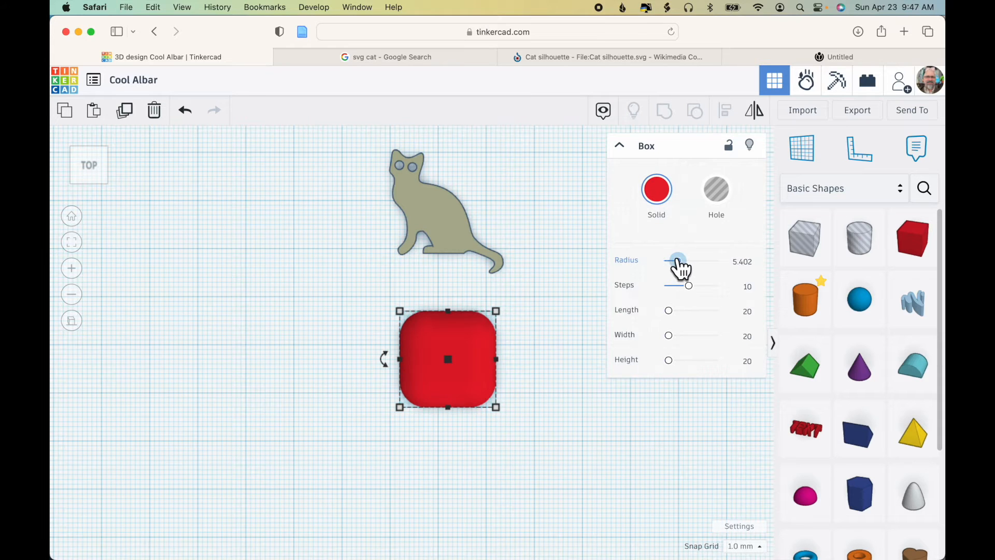
pyautogui.moveTo(680, 262); pyautogui.dragTo(680, 265)
pyautogui.click(744, 263)
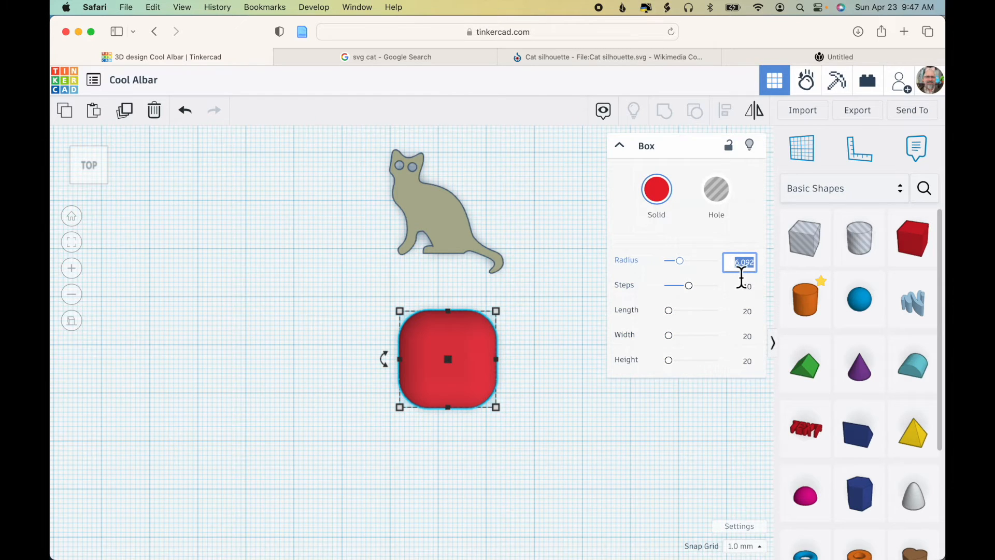
pyautogui.write('6')
pyautogui.press('Return')
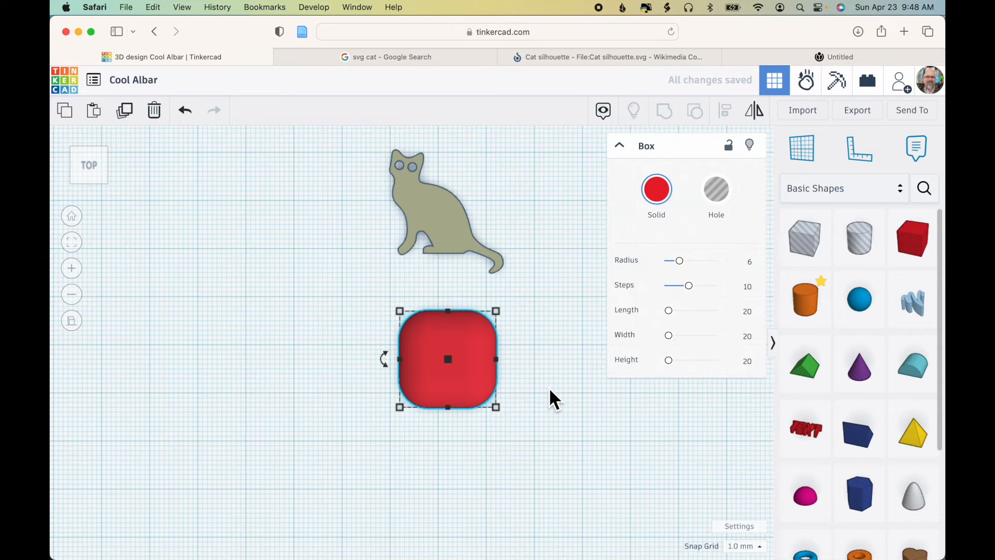
# - Place a hole box over the rounded red box and size it to 25 by 25 mm
pyautogui.moveTo(549, 387); pyautogui.dragTo(498, 351, button='right')
pyautogui.moveTo(582, 376); pyautogui.dragTo(420, 387, button='right')
pyautogui.moveTo(539, 449); pyautogui.dragTo(591, 393, button='right')
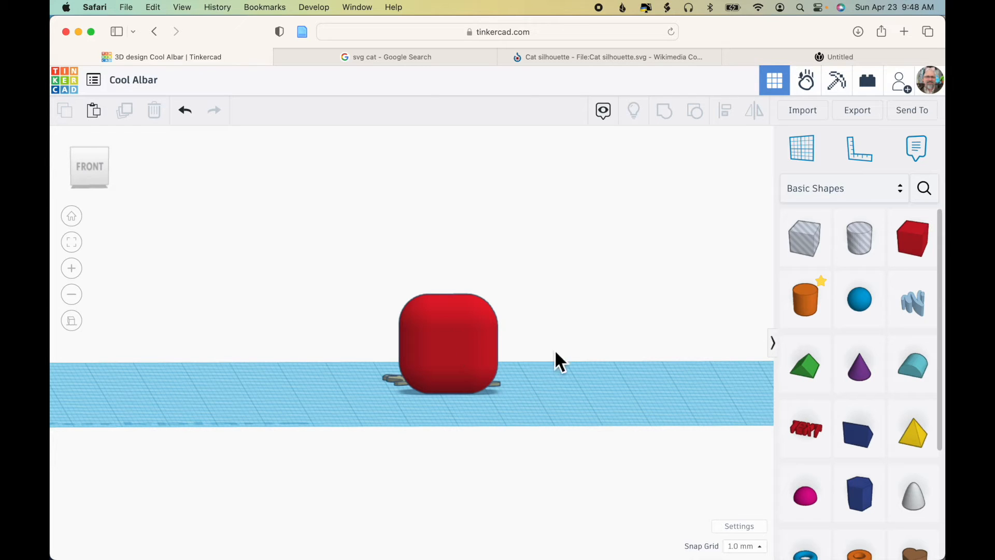
pyautogui.moveTo(574, 366); pyautogui.dragTo(570, 509, button='right')
pyautogui.moveTo(569, 435); pyautogui.dragTo(562, 431, button='right')
pyautogui.moveTo(809, 248); pyautogui.dragTo(441, 350)
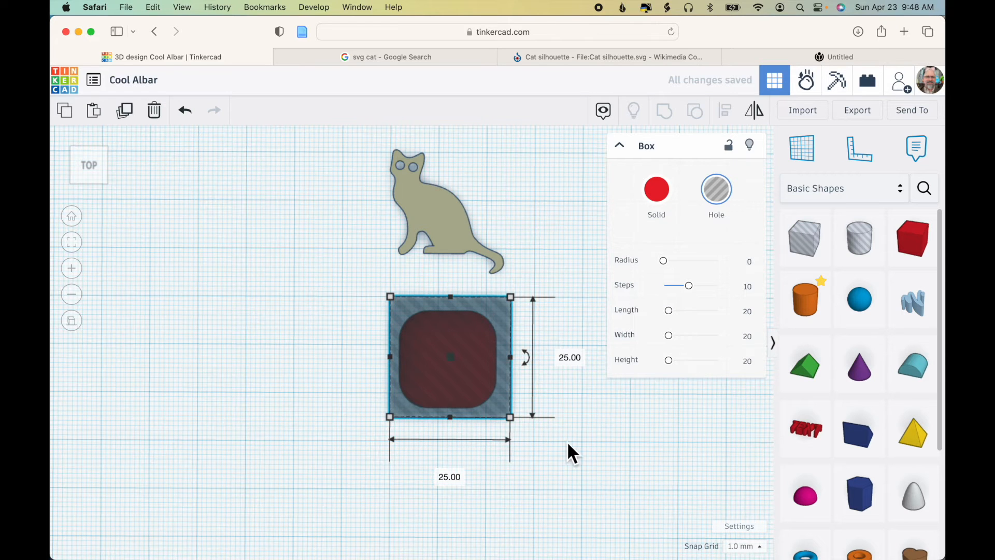
# - Set the hole box's height to 7 mm so it covers only the lower part of the rounded box
pyautogui.moveTo(570, 444); pyautogui.dragTo(571, 313, button='right')
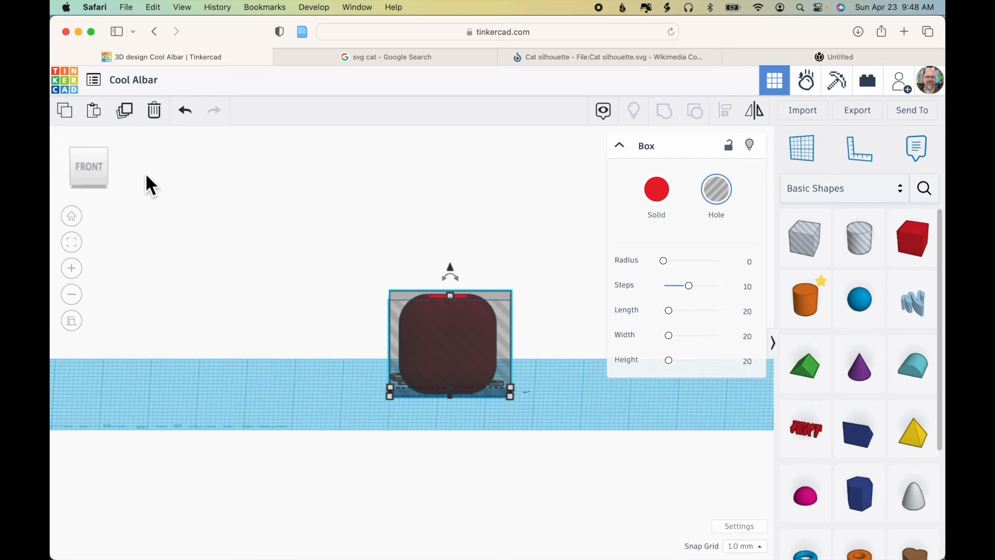
pyautogui.click(92, 178)
pyautogui.moveTo(450, 296); pyautogui.dragTo(450, 357)
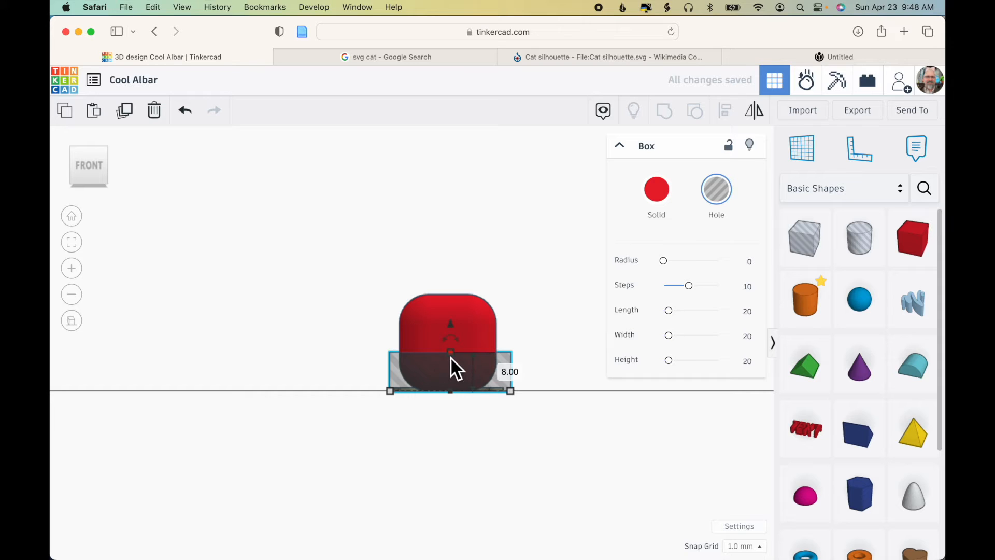
pyautogui.click(462, 326)
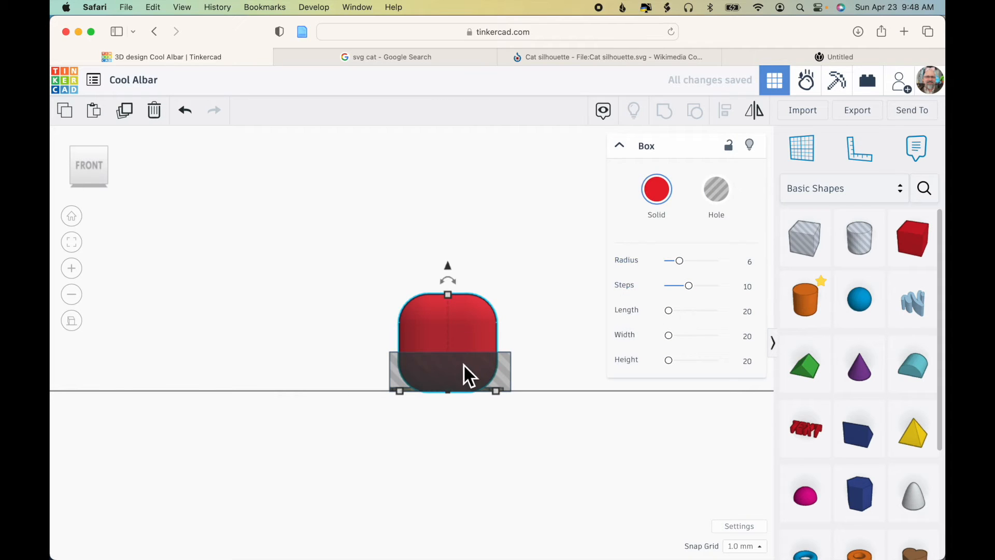
pyautogui.click(472, 390)
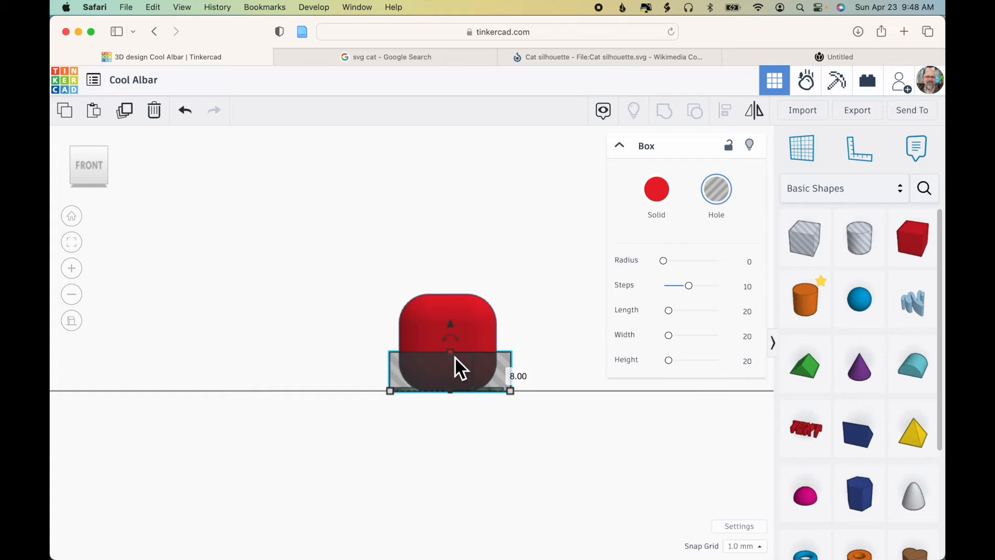
pyautogui.click(508, 374)
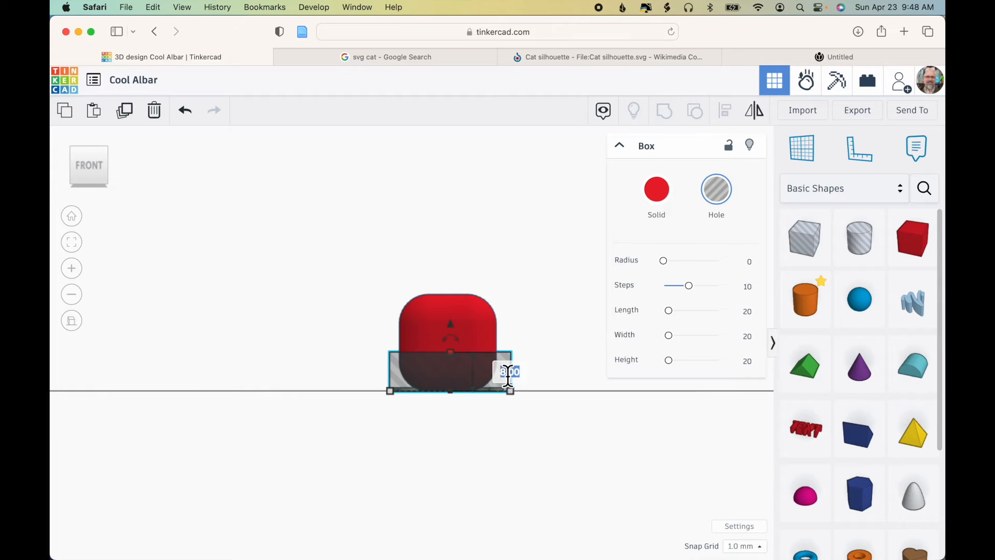
pyautogui.write('7')
pyautogui.press('Return')
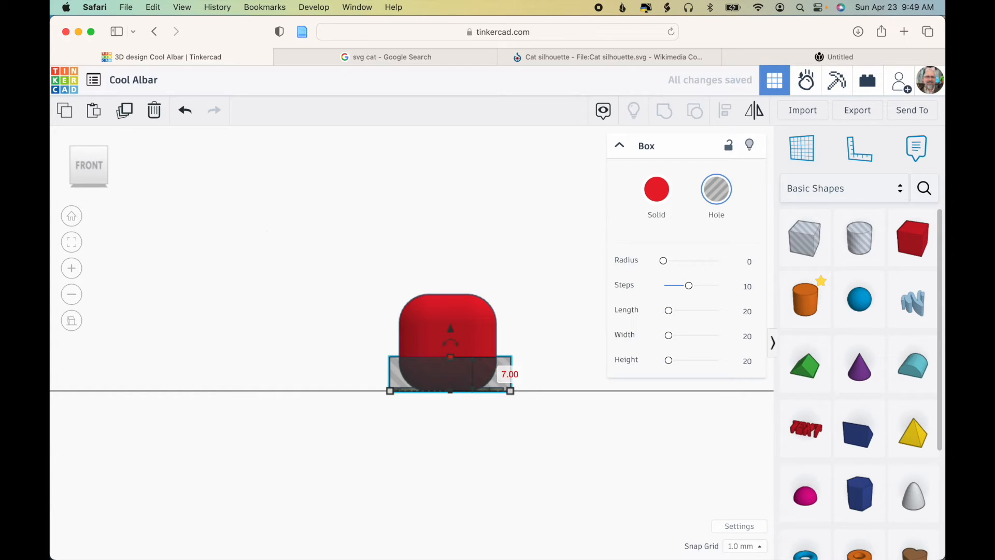
# - Duplicate the hole box over the rounded box's upper part and group all three to leave a flat middle slab
pyautogui.click(127, 117)
pyautogui.moveTo(456, 331); pyautogui.dragTo(455, 269)
pyautogui.moveTo(568, 276); pyautogui.dragTo(508, 422, button='right')
pyautogui.moveTo(312, 308); pyautogui.dragTo(548, 441)
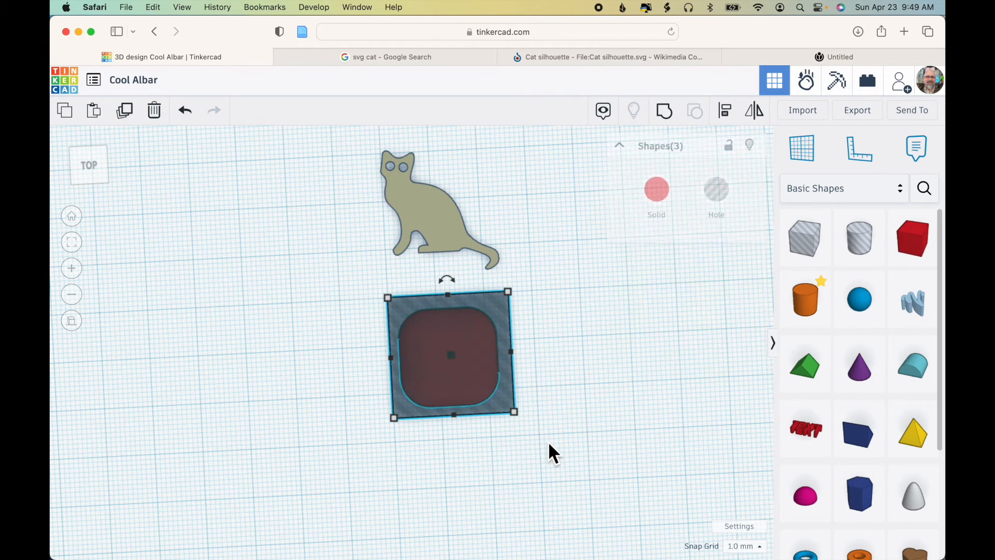
pyautogui.click(664, 110)
pyautogui.moveTo(576, 382)
pyautogui.mouseDown(button='right')
pyautogui.moveTo(570, 199)
pyautogui.moveTo(562, 290)
pyautogui.moveTo(572, 389)
pyautogui.mouseUp(button='right')
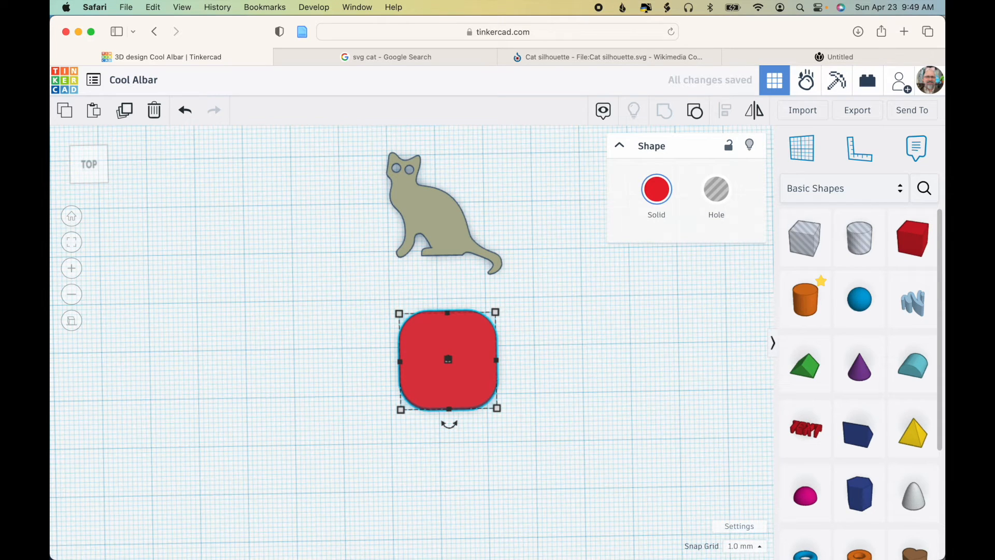
# - Set the height of the grouped red slab to 0.6 mm
pyautogui.moveTo(543, 408); pyautogui.dragTo(528, 342, button='right')
pyautogui.click(507, 380)
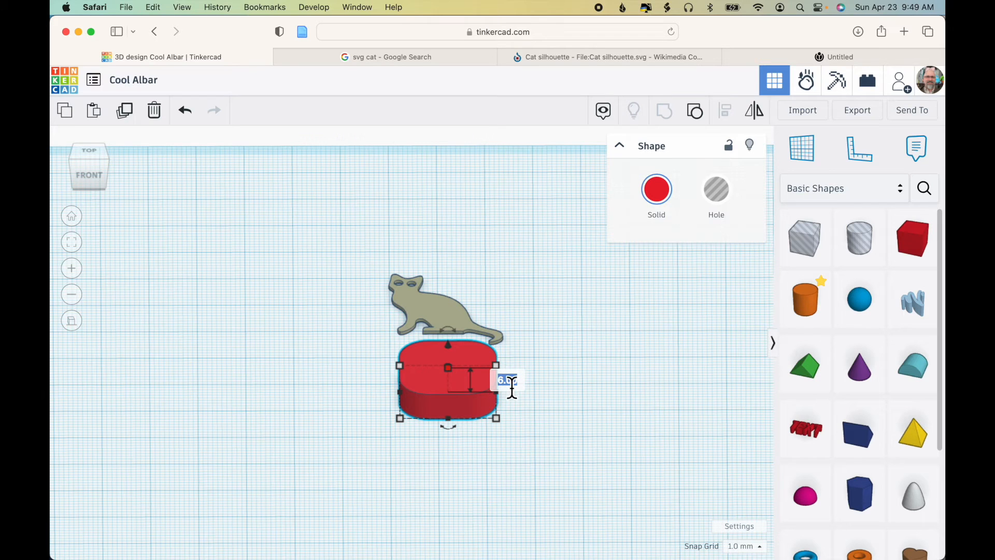
pyautogui.write('.6')
pyautogui.press('Return')
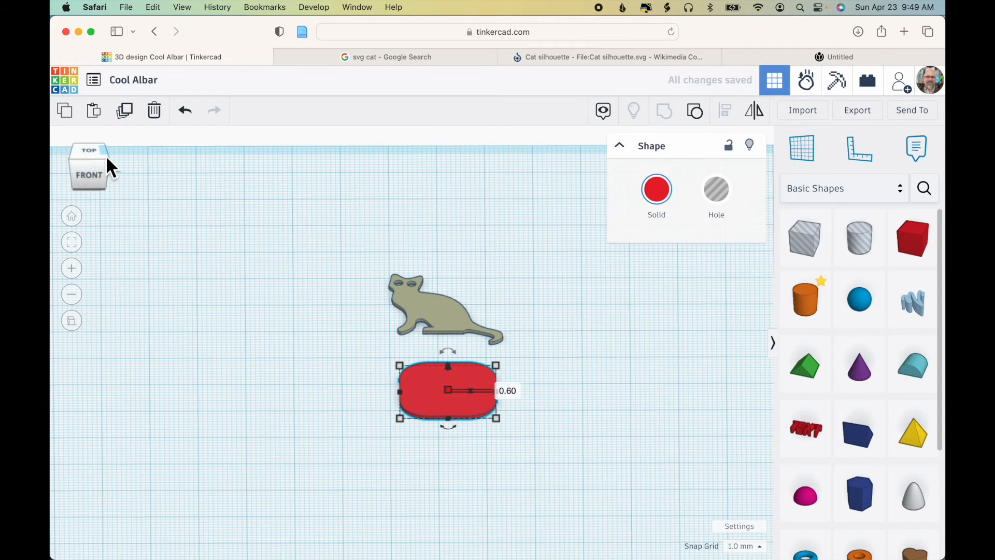
# - Move the red slab up against the cat's feet and set its width to 25 mm
pyautogui.click(89, 154)
pyautogui.moveTo(473, 340); pyautogui.dragTo(465, 281)
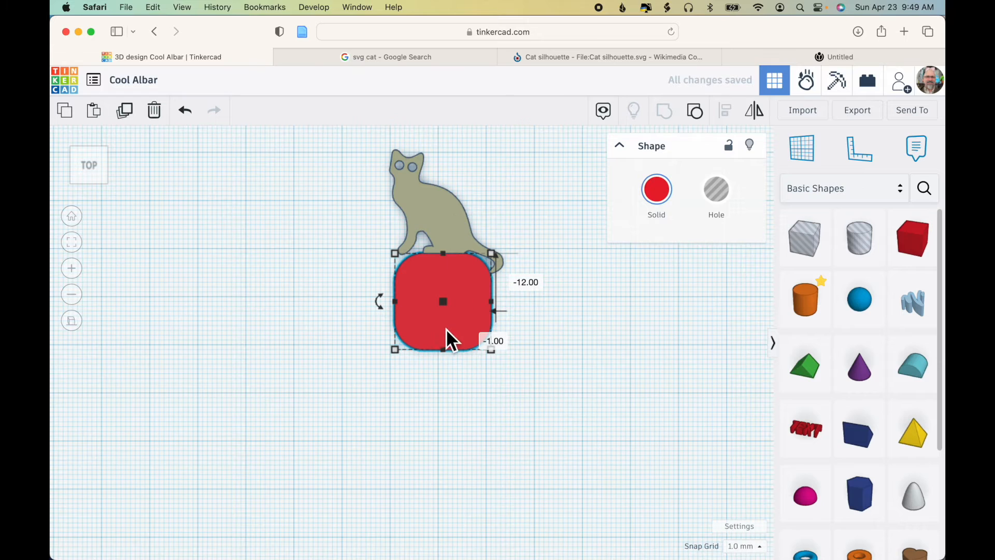
pyautogui.click(443, 194)
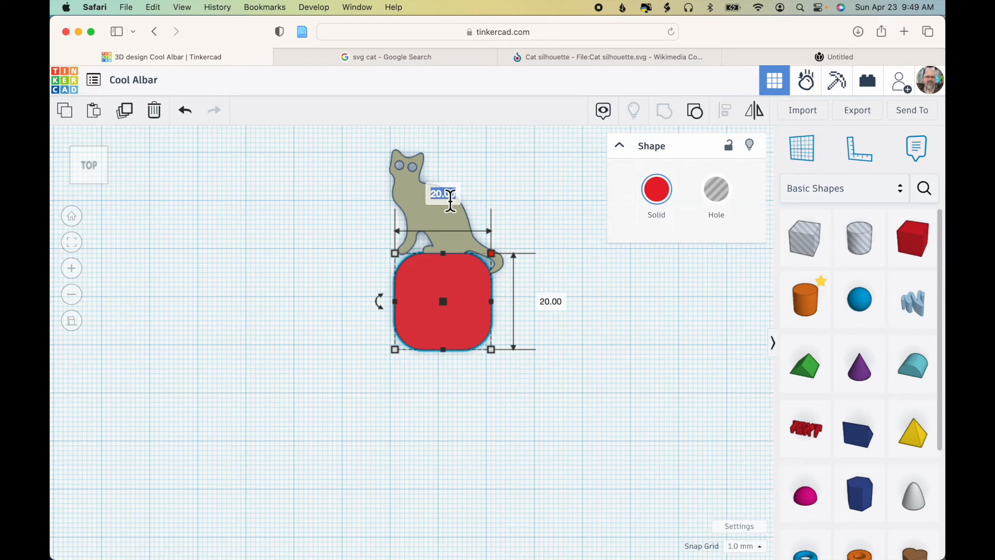
pyautogui.write('25')
pyautogui.press('Return')
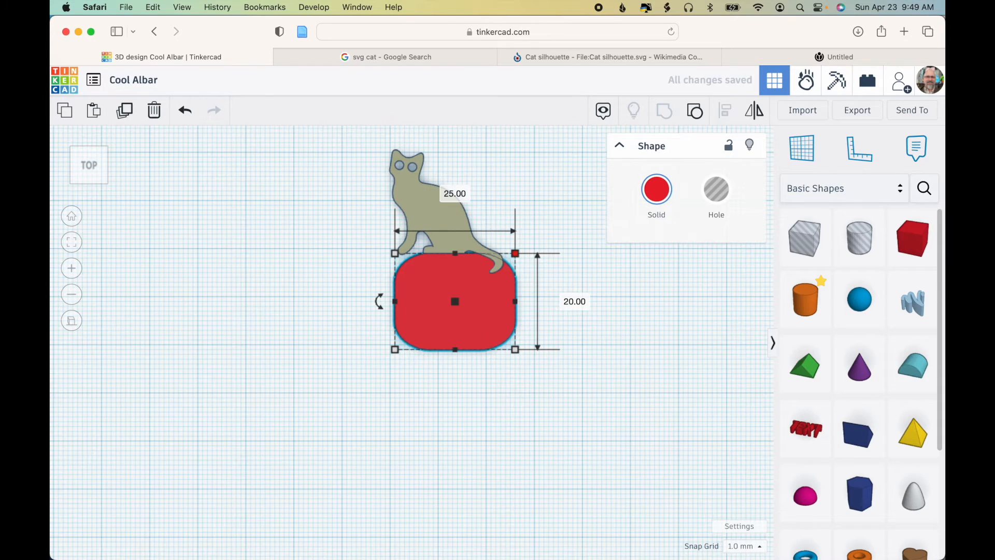
# - Nudge the red slab 4 mm to the left beneath the cat and deselect it
pyautogui.press('Left')
pyautogui.press('Left')
pyautogui.press('Left')
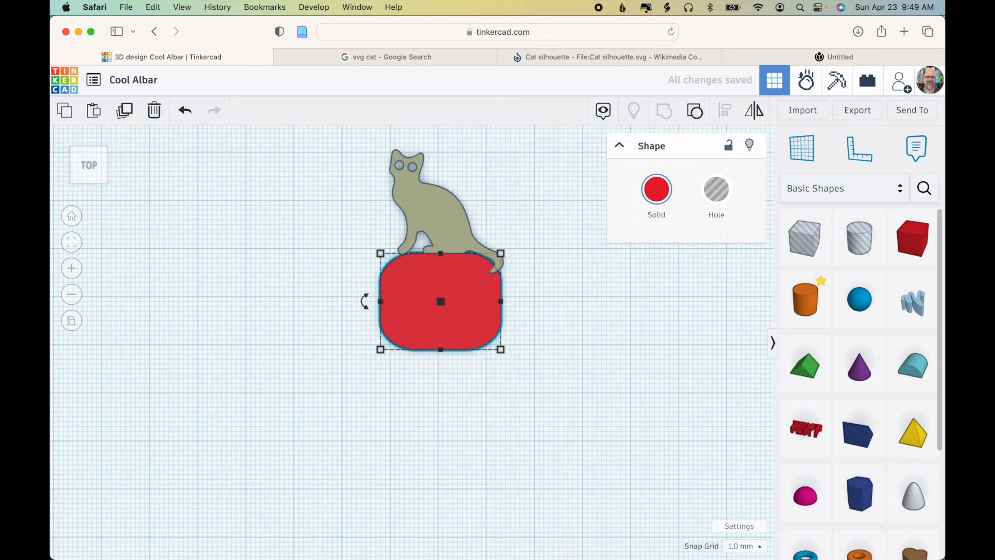
pyautogui.press('Left')
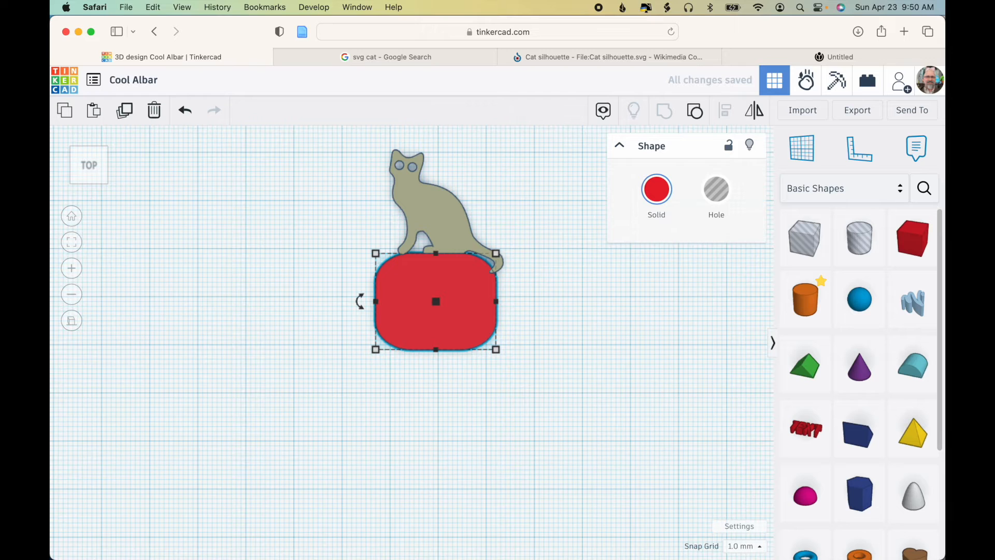
pyautogui.click(536, 349)
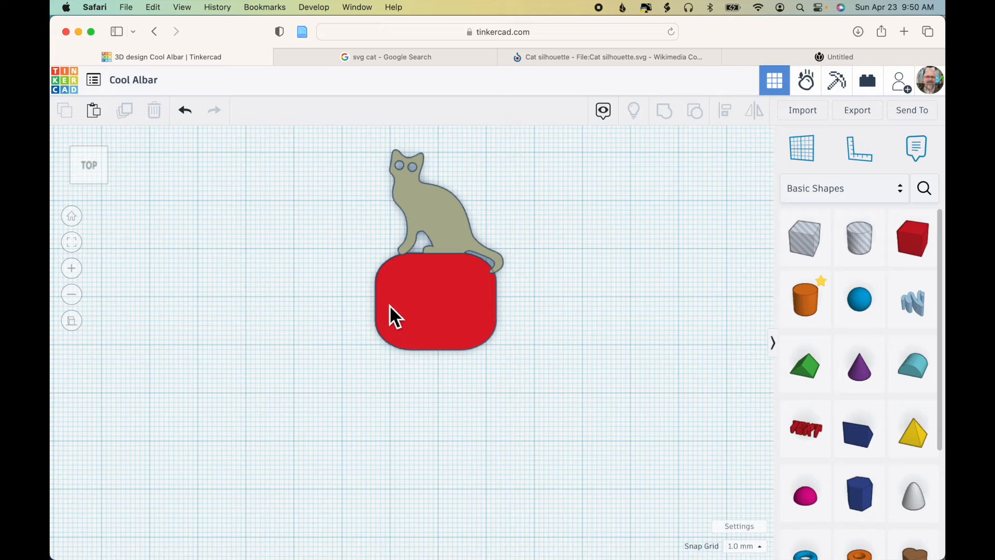
# - Place a new hole box in front of the red slab and set its corner radius to 6
pyautogui.moveTo(804, 234); pyautogui.dragTo(508, 443)
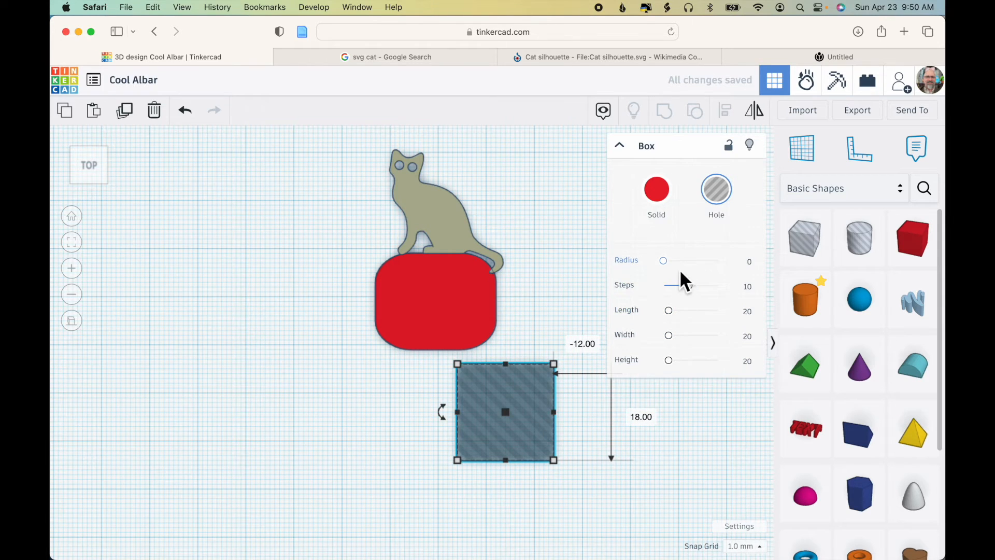
pyautogui.click(749, 262)
pyautogui.write('6')
pyautogui.press('Return')
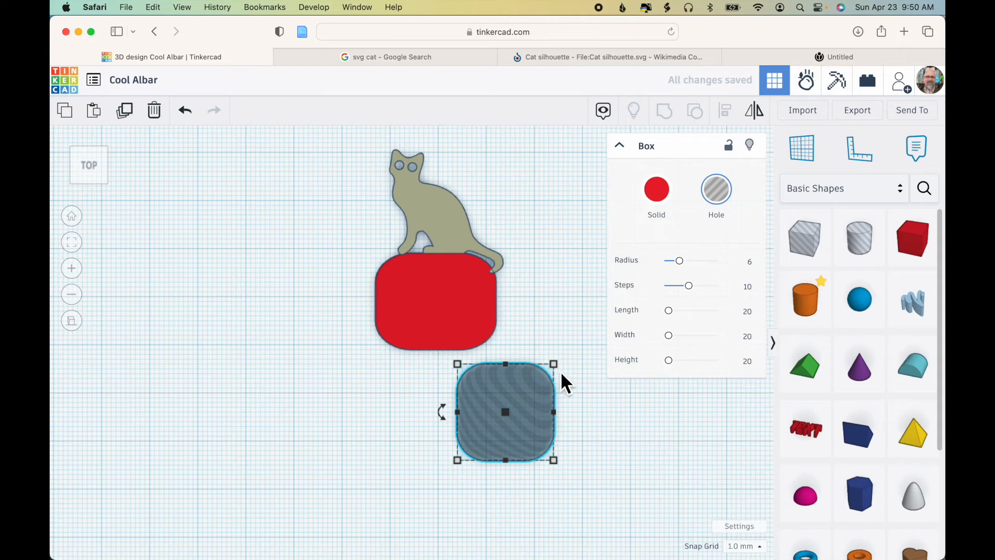
# - Set the width of the rounded hole box to 25 mm
pyautogui.moveTo(555, 366)
pyautogui.click(509, 305)
pyautogui.write('25')
pyautogui.press('Return')
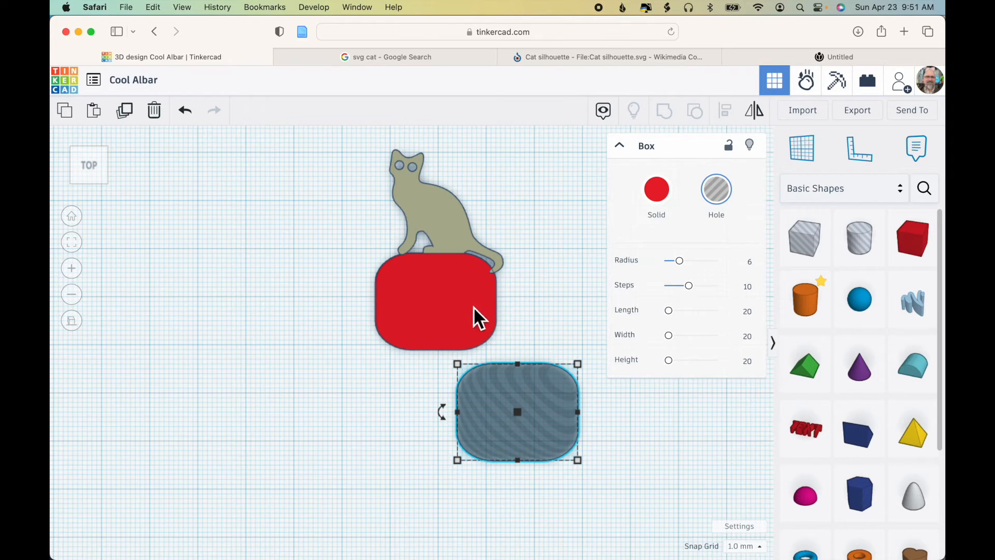
# - Set the rounded hole box's footprint to 19 mm wide and 14 mm deep
pyautogui.moveTo(582, 369)
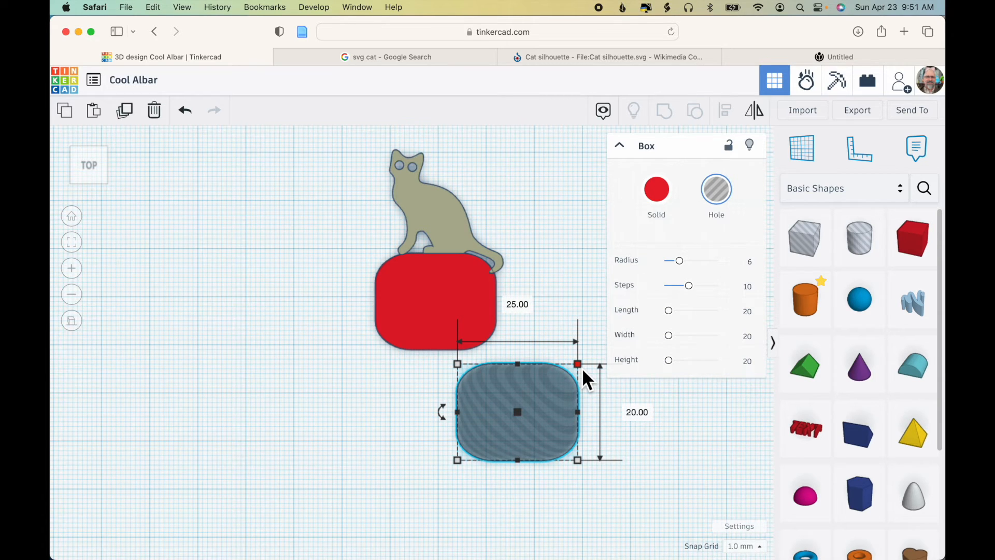
pyautogui.click(528, 309)
pyautogui.write('19')
pyautogui.press('Return')
pyautogui.click(614, 415)
pyautogui.write('14')
pyautogui.press('Return')
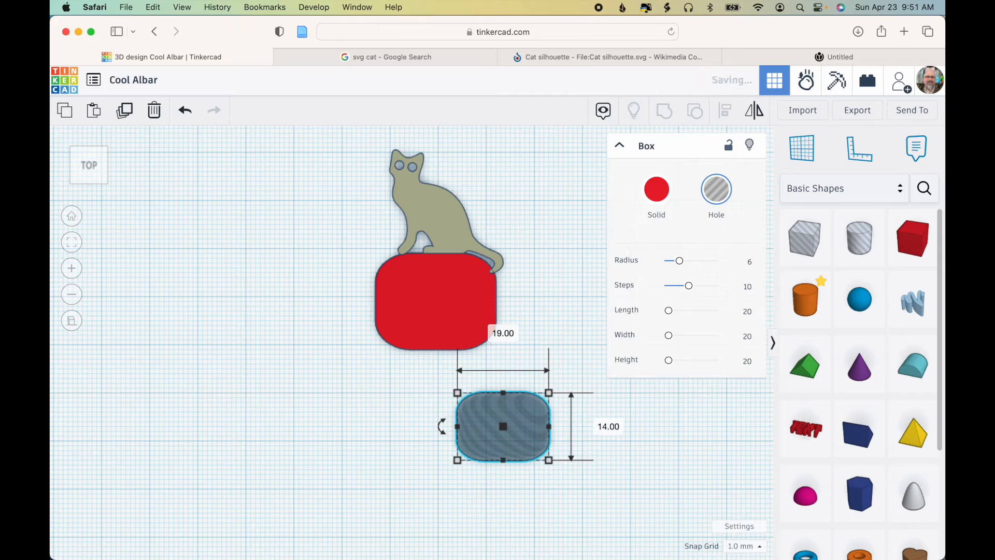
# - Change the small rounded hole box to a solid and deselect it
pyautogui.click(592, 443)
pyautogui.moveTo(592, 444)
pyautogui.mouseDown(button='right')
pyautogui.moveTo(589, 363)
pyautogui.moveTo(595, 450)
pyautogui.mouseUp(button='right')
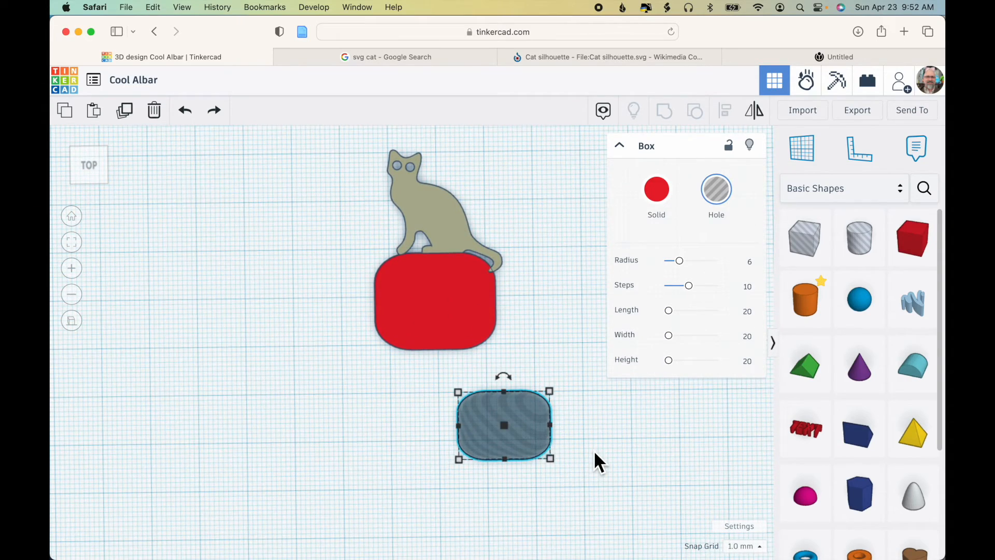
pyautogui.click(657, 190)
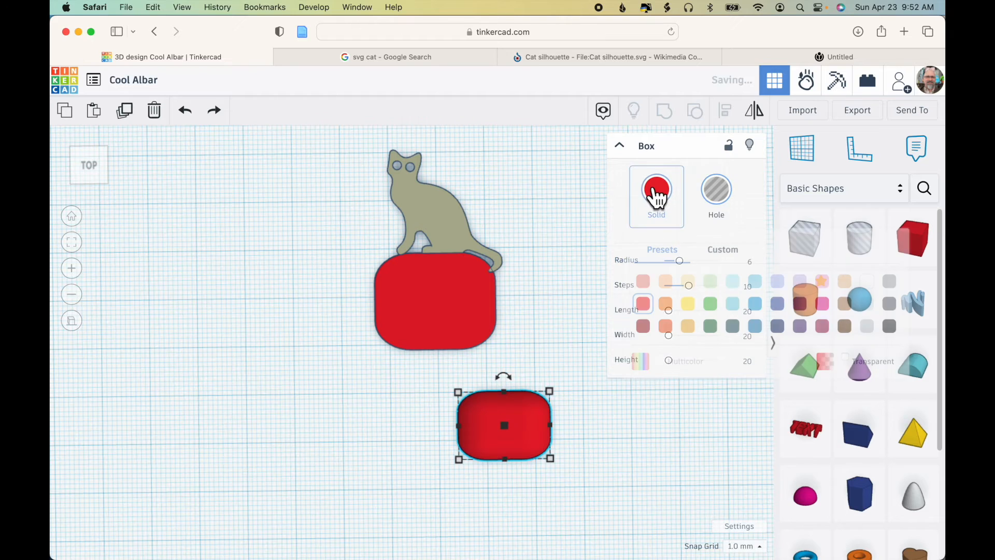
pyautogui.click(708, 451)
# - Place a hole box over the small rounded box, enlarge it past all edges and set its height to 7 mm
pyautogui.moveTo(804, 240); pyautogui.dragTo(495, 429)
pyautogui.moveTo(553, 472); pyautogui.dragTo(570, 471)
pyautogui.click(94, 178)
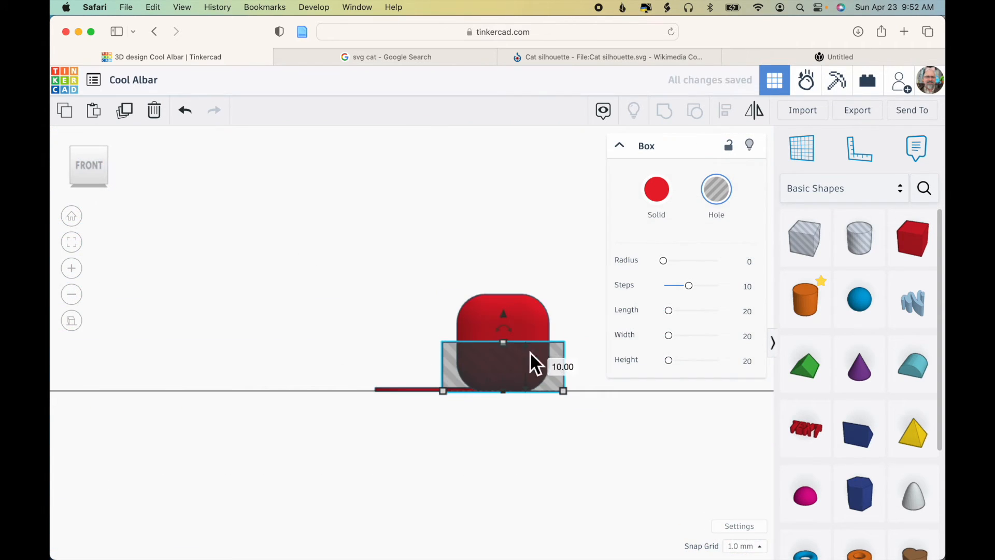
pyautogui.click(563, 366)
pyautogui.write('7')
pyautogui.press('Return')
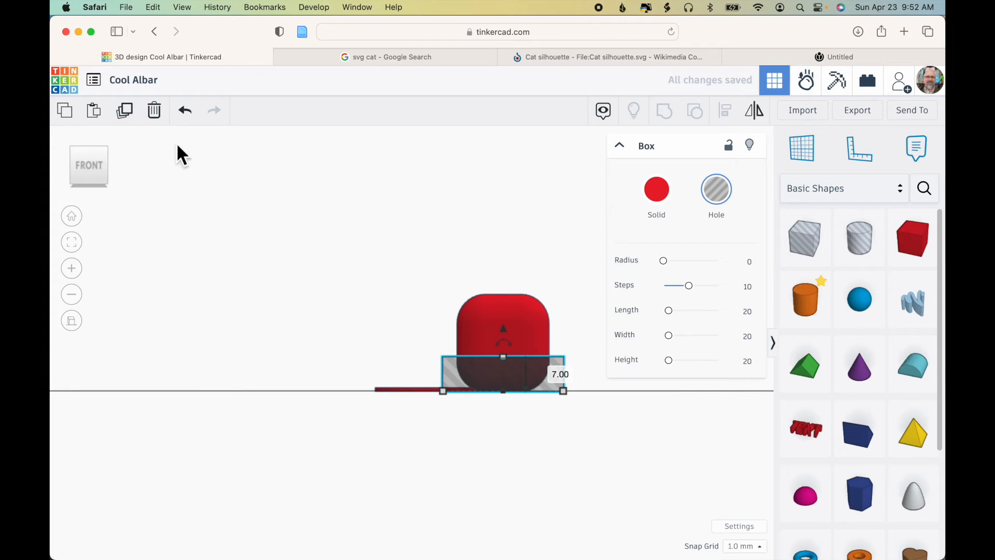
# - Duplicate this hole box over the small rounded box's upper part and group all three into a flat-faced slab
pyautogui.click(124, 110)
pyautogui.moveTo(509, 329); pyautogui.dragTo(507, 268)
pyautogui.moveTo(641, 466); pyautogui.dragTo(641, 507, button='right')
pyautogui.moveTo(569, 324); pyautogui.dragTo(530, 440)
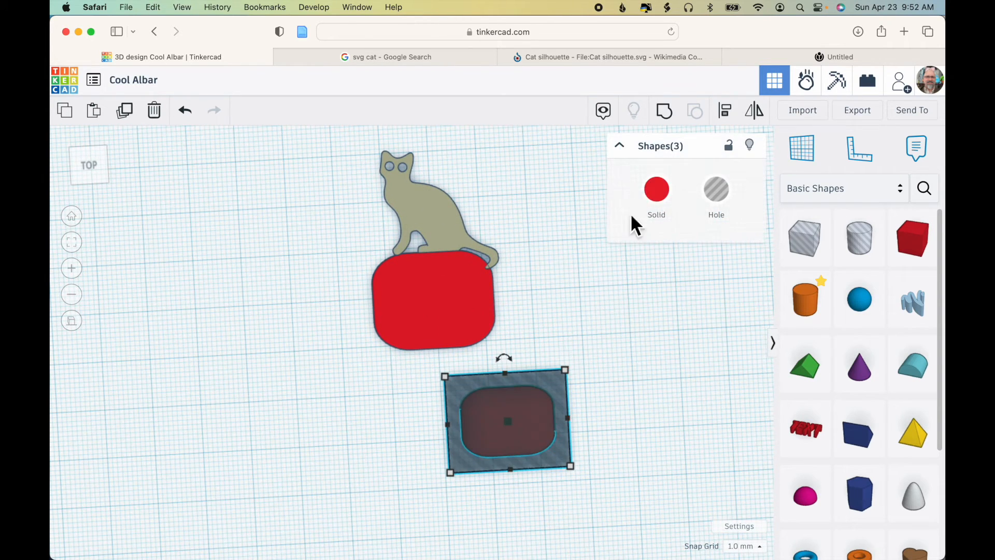
pyautogui.click(664, 111)
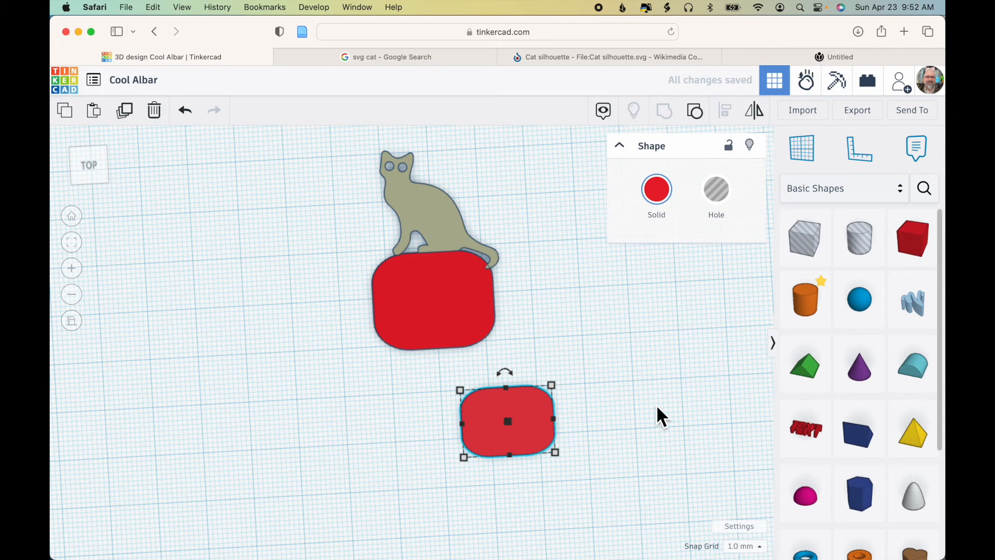
# - Lower the small grouped slab onto the workplane
pyautogui.moveTo(656, 415); pyautogui.dragTo(603, 353, button='right')
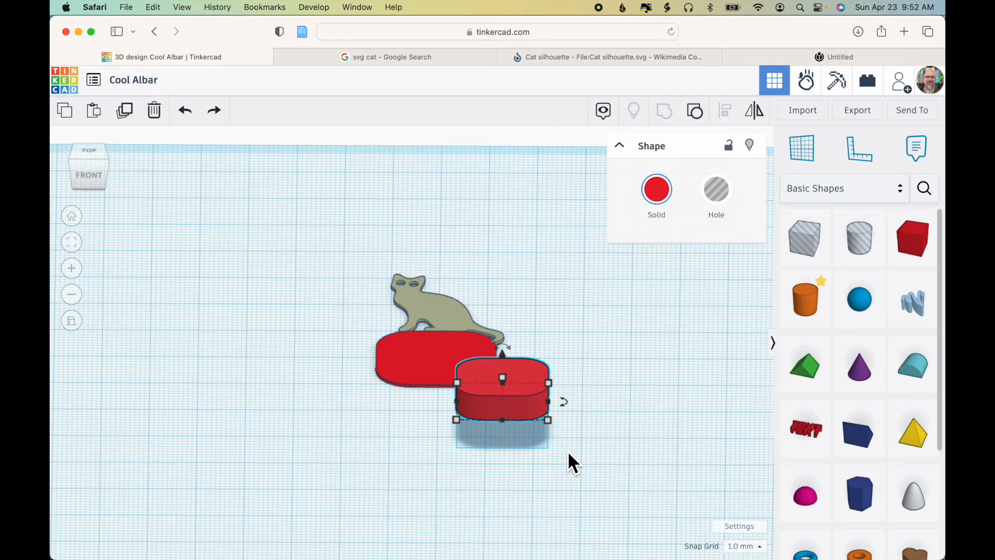
pyautogui.hotkey('shift', 'Down')
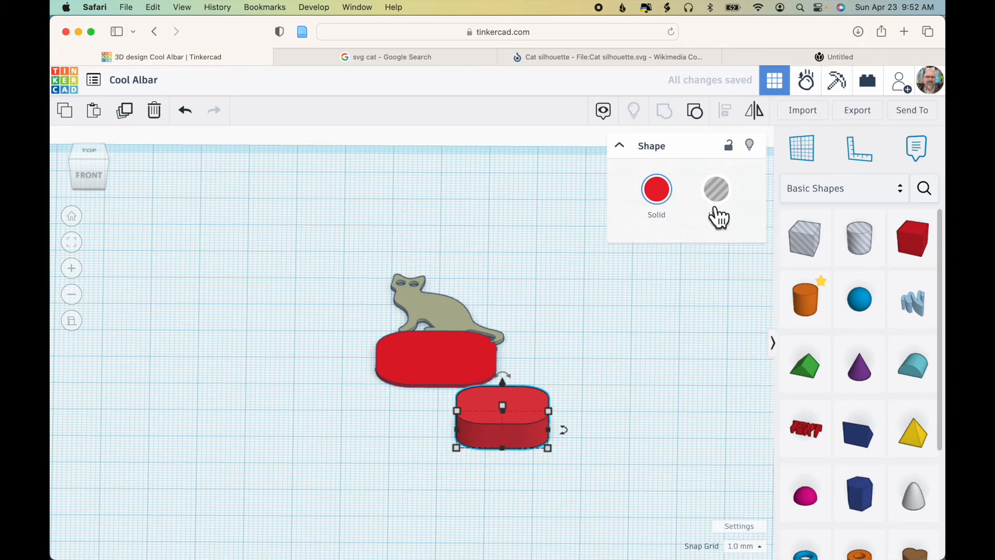
# - Turn the small grouped slab into a hole and, in top view, position it over the middle of the large red slab
pyautogui.click(717, 190)
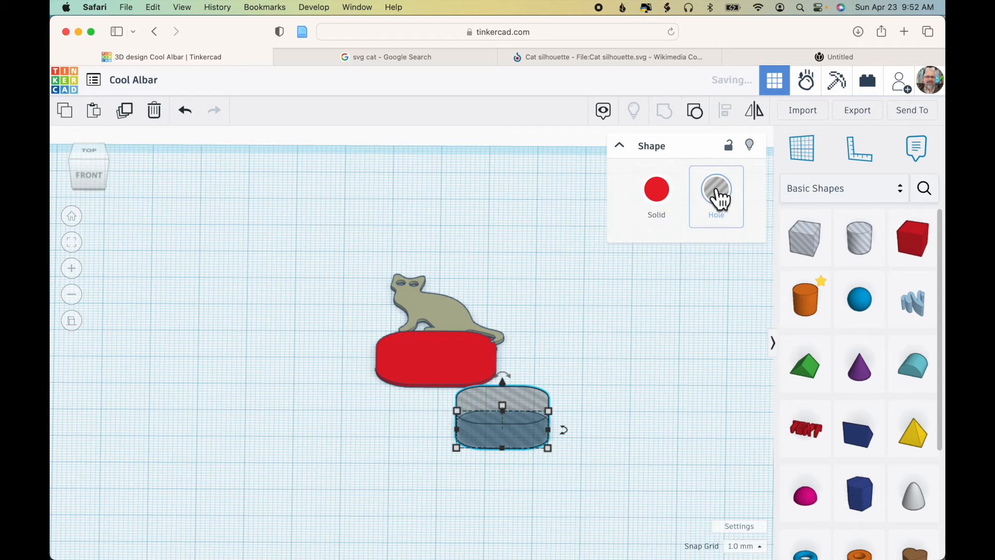
pyautogui.click(85, 154)
pyautogui.moveTo(520, 437); pyautogui.dragTo(460, 315)
# - Center-align the hole shape with the red slab in both horizontal directions
pyautogui.moveTo(363, 306); pyautogui.dragTo(449, 358)
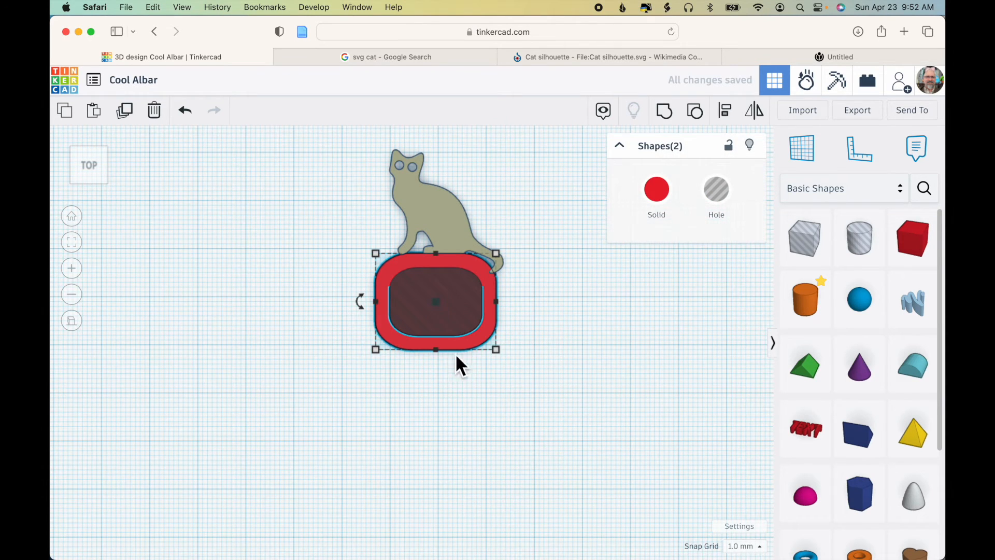
pyautogui.click(725, 111)
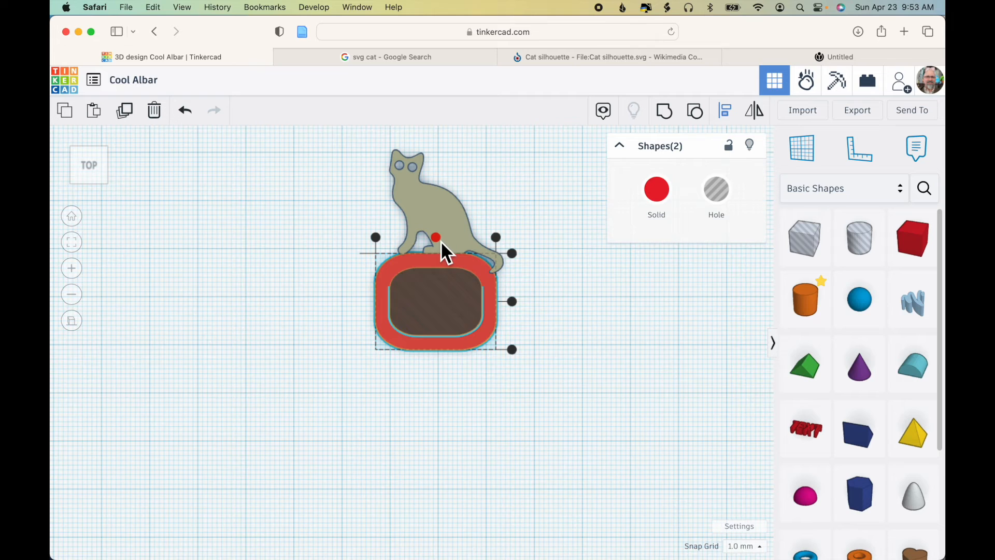
pyautogui.click(537, 302)
pyautogui.moveTo(522, 326); pyautogui.dragTo(452, 323)
pyautogui.click(724, 112)
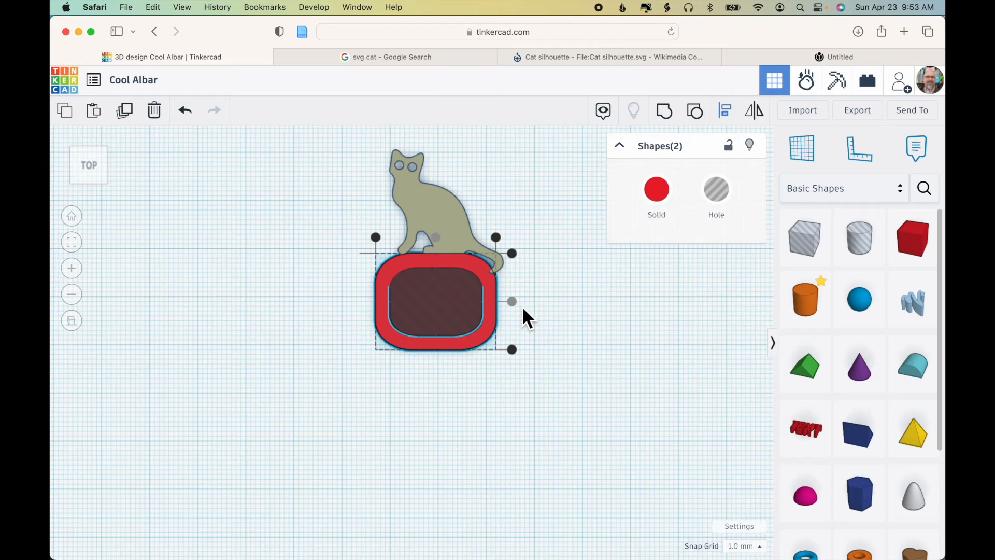
pyautogui.click(554, 312)
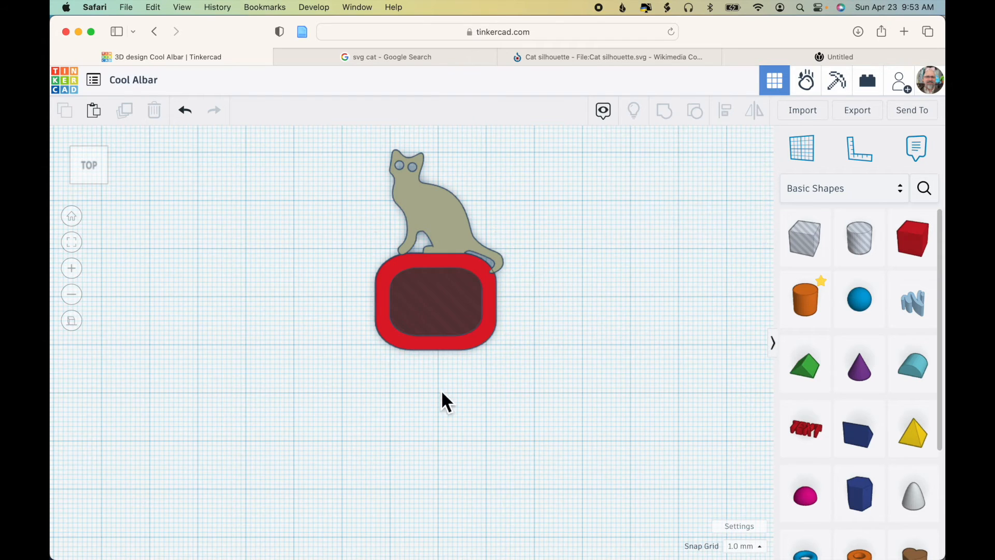
# - Select the red slab and its hole together and set their combined length to 120 mm
pyautogui.click(420, 337)
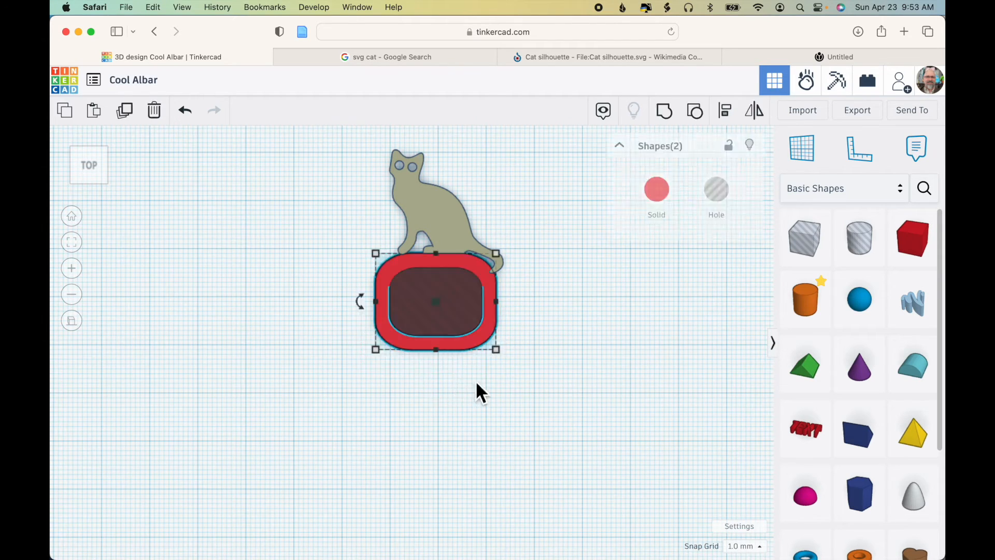
pyautogui.scroll(-1, 492, 400)
pyautogui.scroll(2, 496, 390)
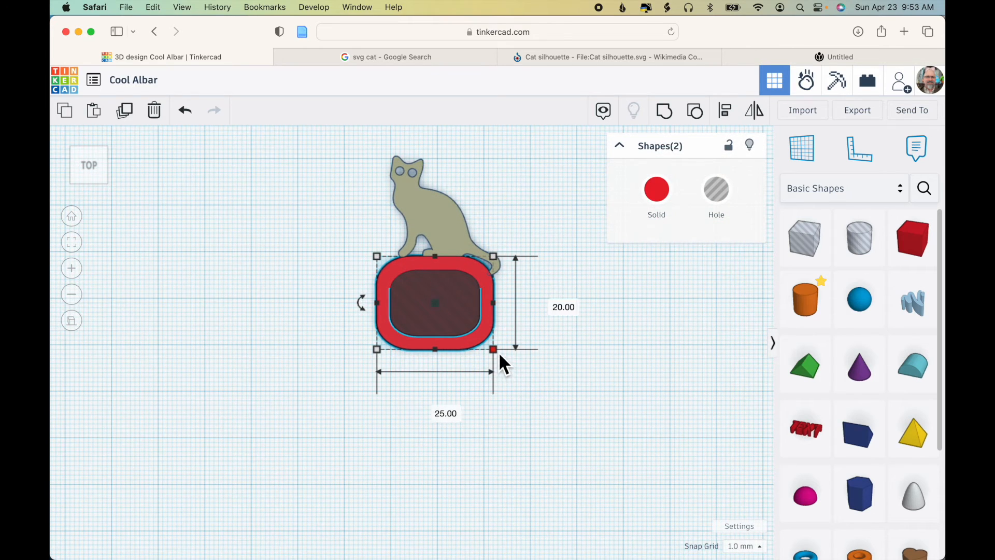
pyautogui.click(552, 303)
pyautogui.write('120')
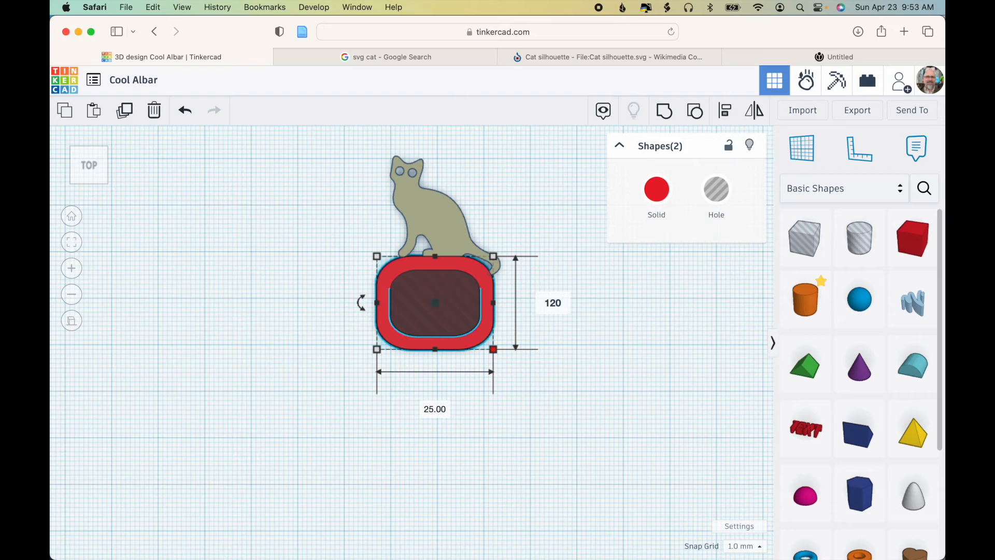
pyautogui.press('Return')
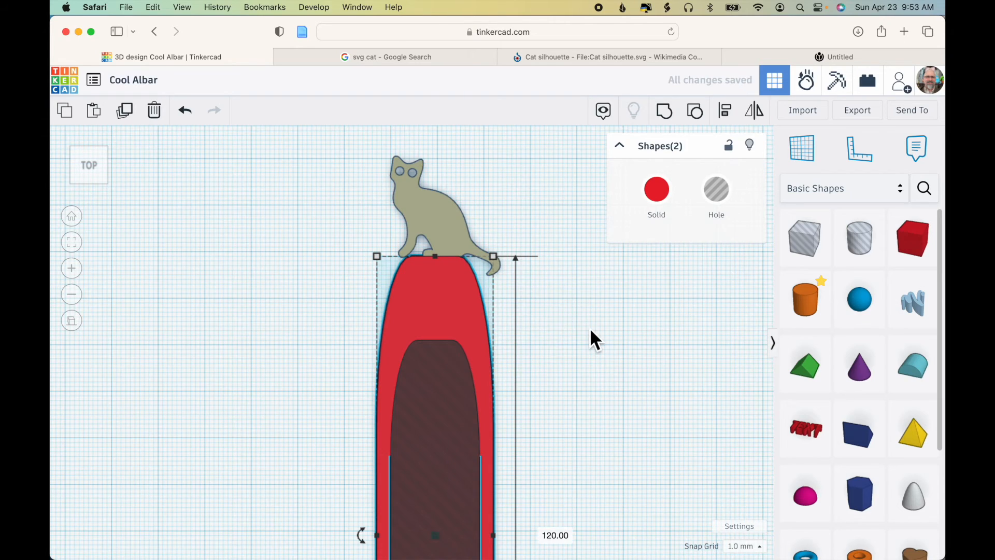
# - Try grouping the cat, the stretched slab and the hole into one shape, and ungroup them again
pyautogui.scroll(-2, 590, 327)
pyautogui.scroll(-10, 591, 330)
pyautogui.scroll(5, 591, 329)
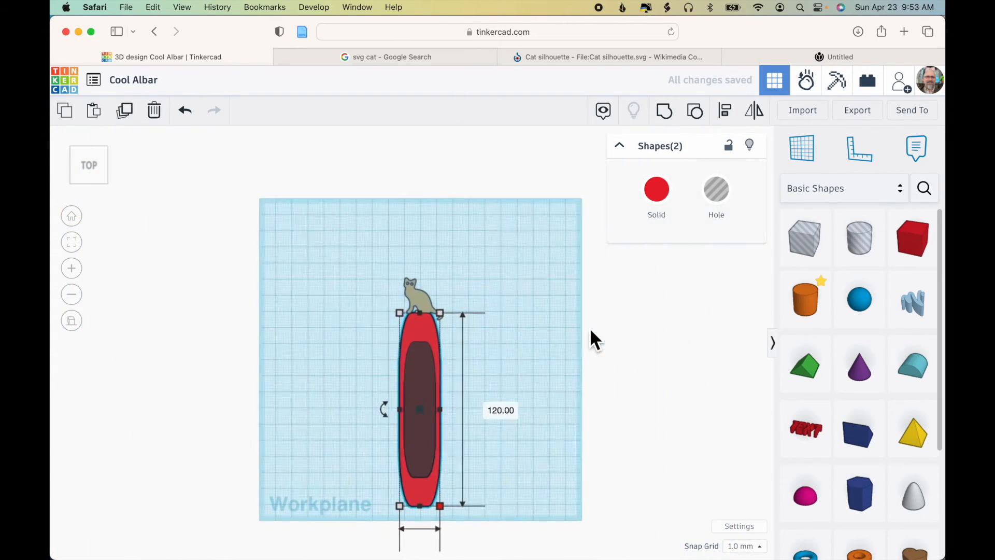
pyautogui.scroll(8, 590, 330)
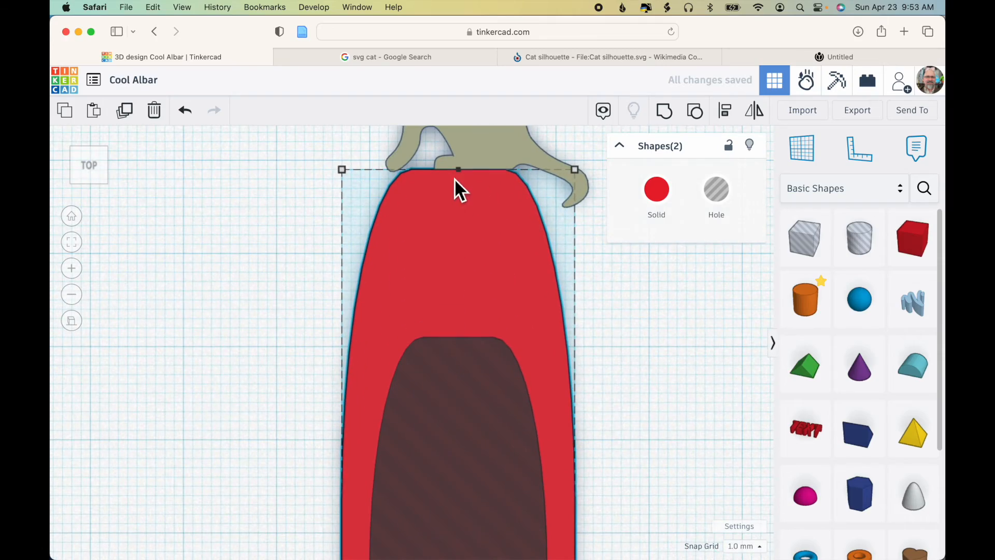
pyautogui.scroll(-6, 626, 322)
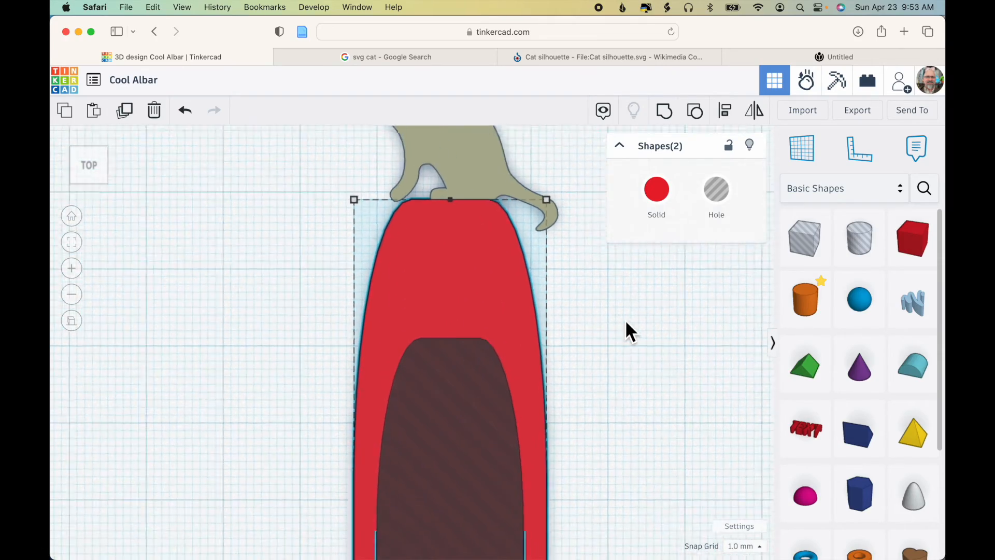
pyautogui.scroll(-4, 626, 319)
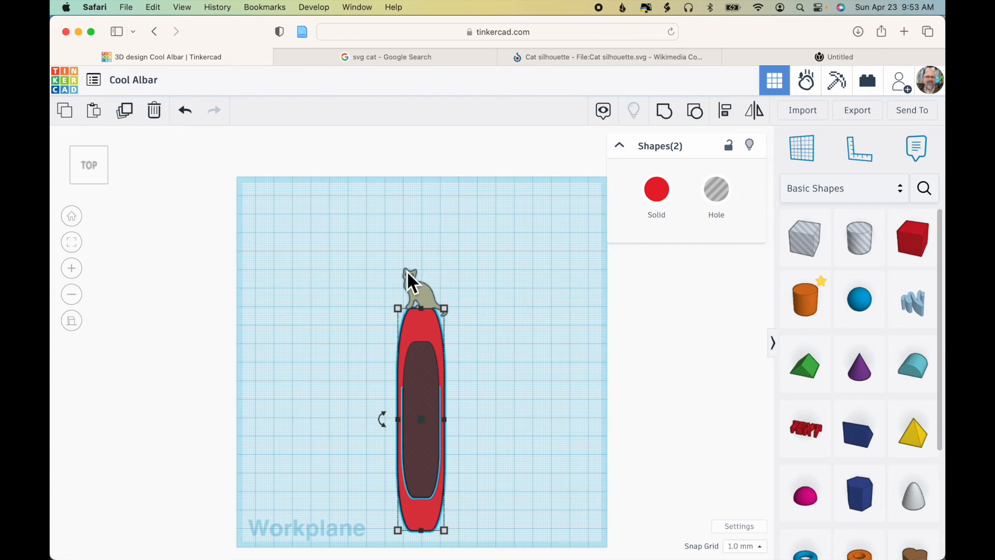
pyautogui.moveTo(368, 262); pyautogui.dragTo(475, 380)
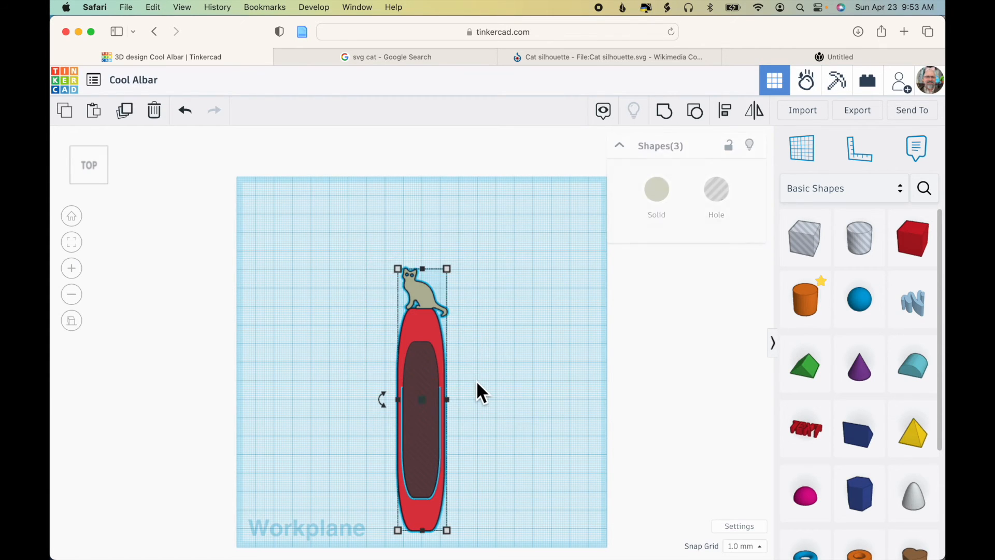
pyautogui.click(666, 111)
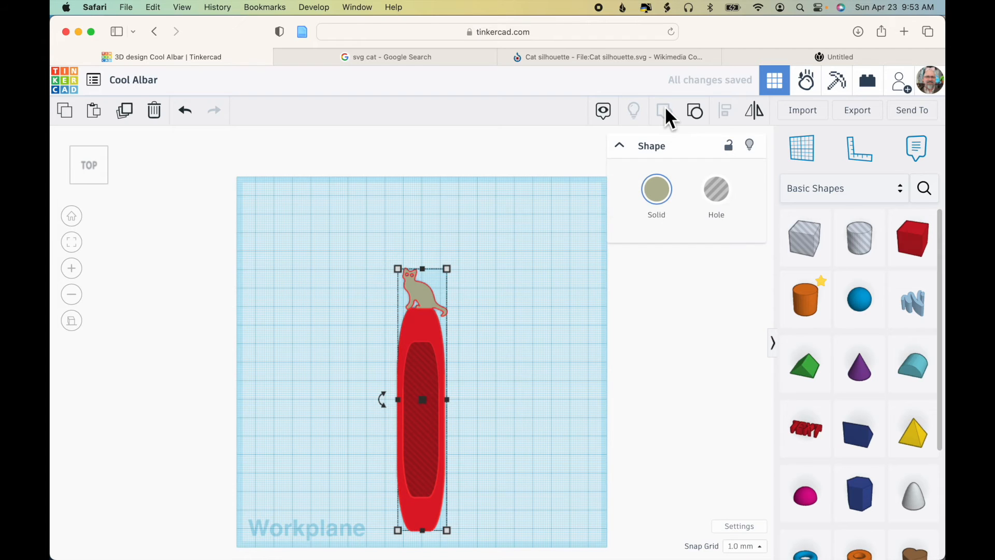
pyautogui.scroll(2, 491, 303)
pyautogui.moveTo(485, 285); pyautogui.dragTo(518, 348, button='right')
pyautogui.moveTo(490, 410); pyautogui.dragTo(607, 438, button='right')
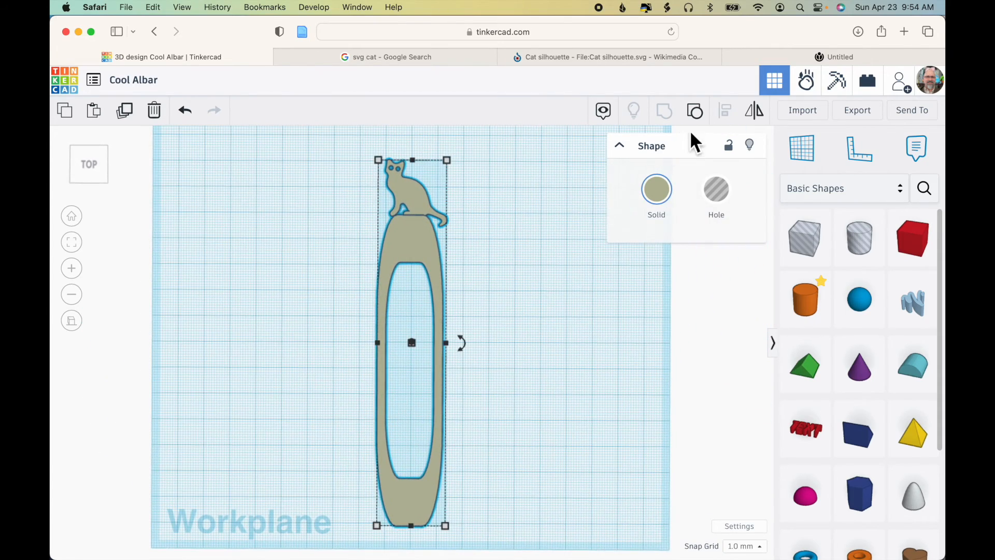
pyautogui.click(695, 111)
pyautogui.click(597, 337)
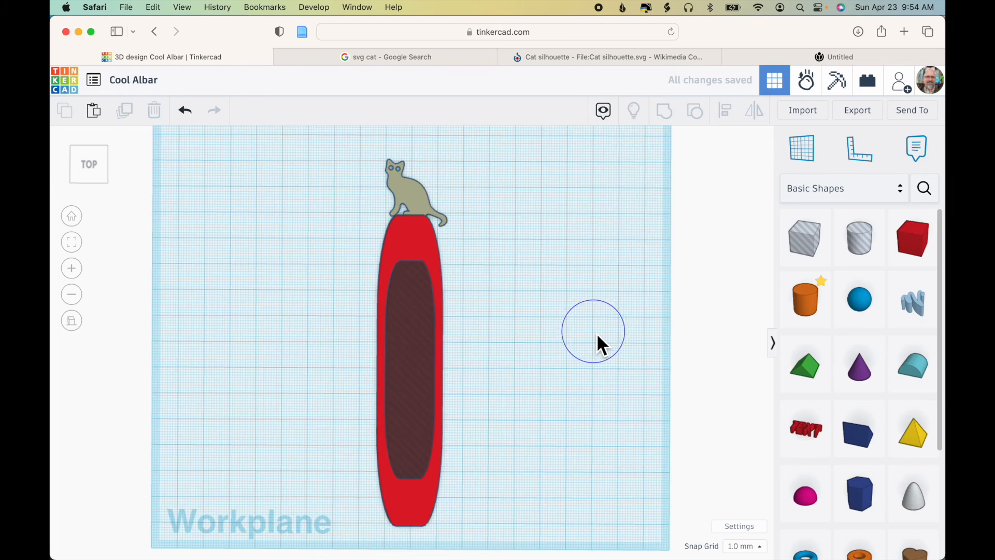
# - Try grouping only the cat and the red slab in a close-up top view, and ungroup them again
pyautogui.moveTo(596, 333); pyautogui.dragTo(474, 266, button='right')
pyautogui.click(497, 300)
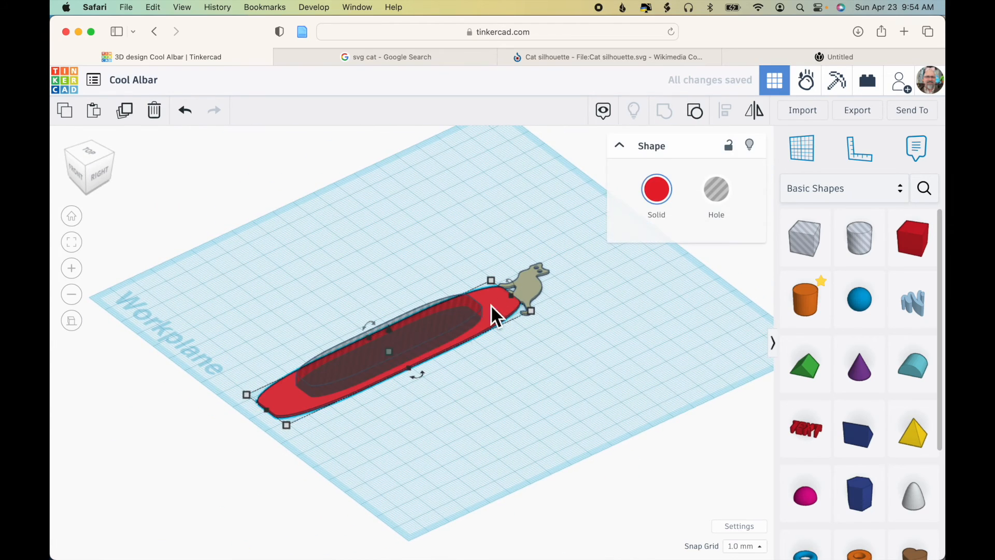
pyautogui.click(527, 289)
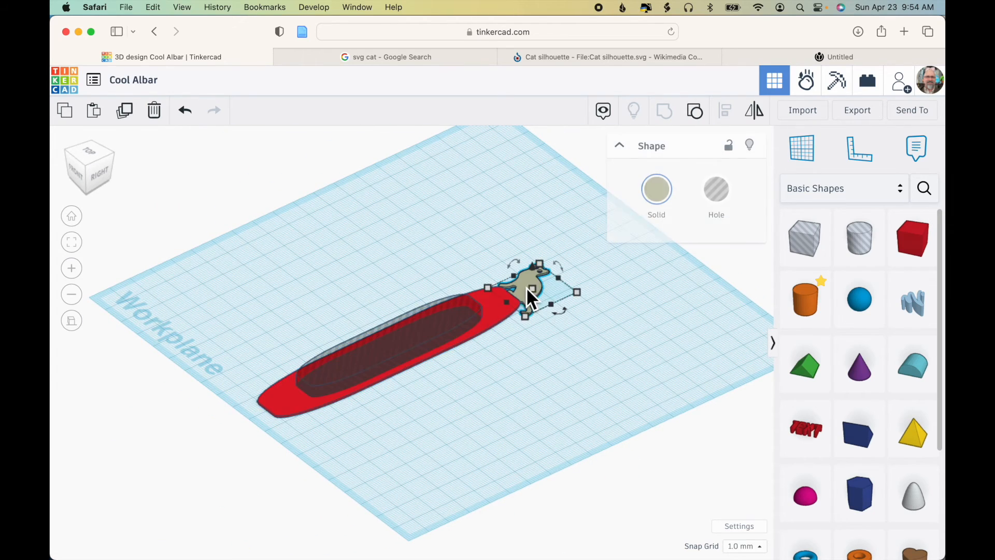
pyautogui.click(79, 172)
pyautogui.click(89, 152)
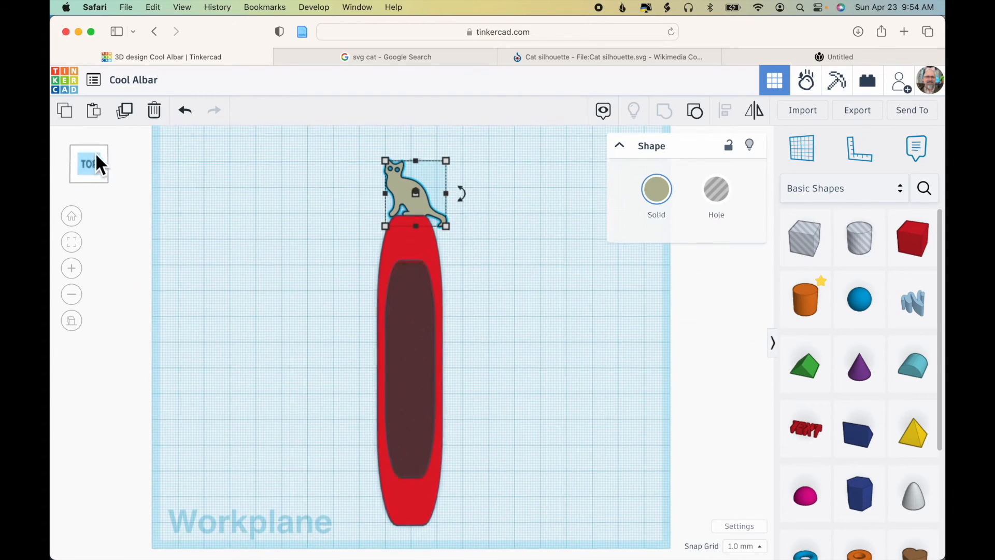
pyautogui.press('f')
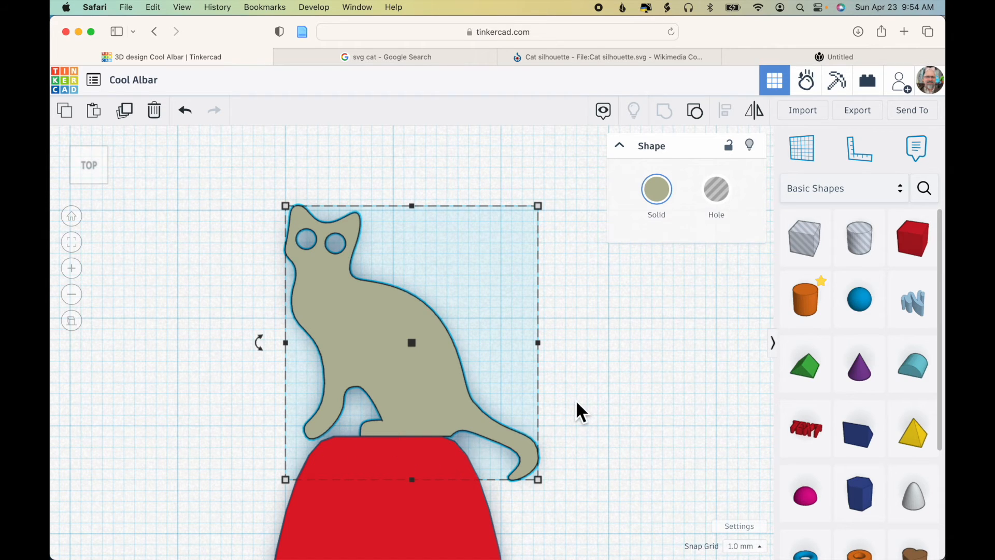
pyautogui.moveTo(567, 394); pyautogui.dragTo(389, 490)
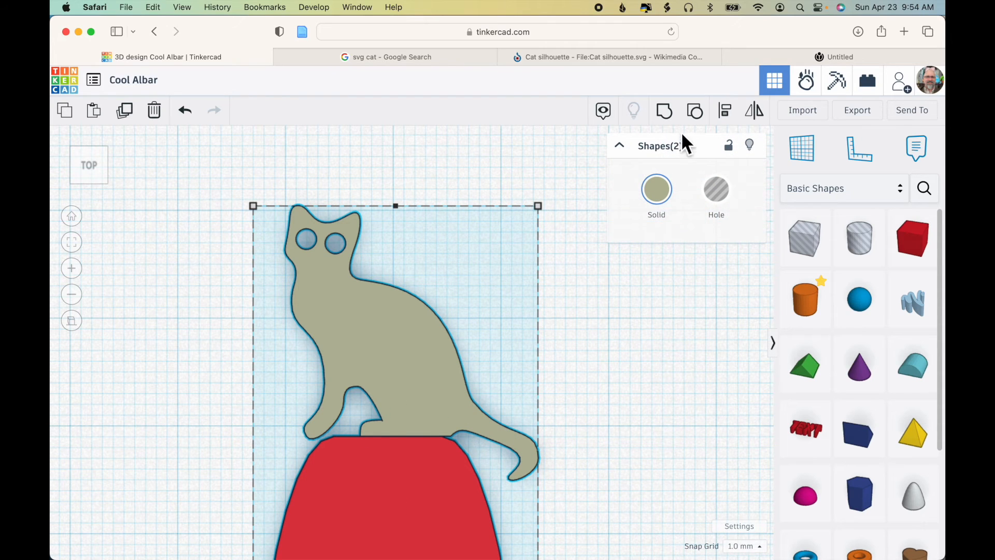
pyautogui.click(665, 110)
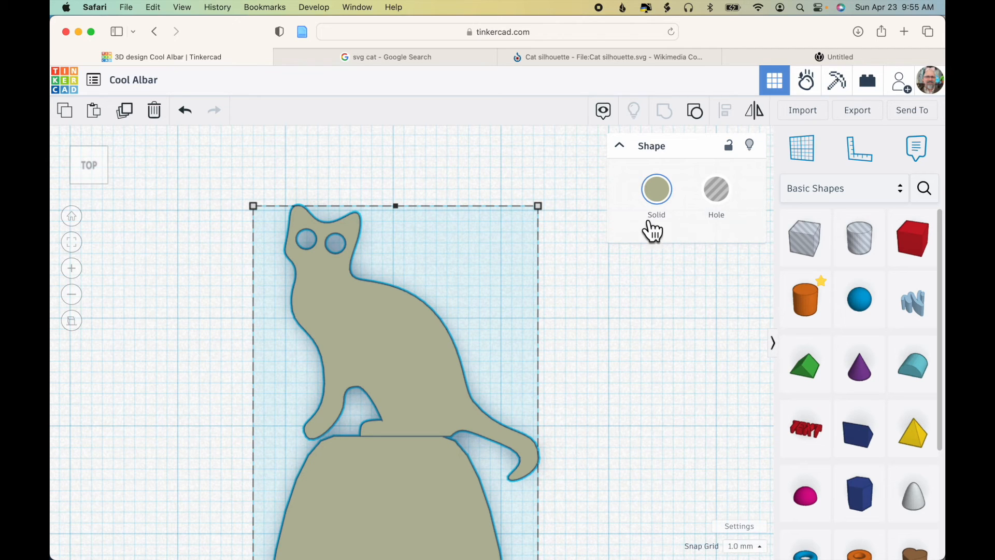
pyautogui.click(695, 110)
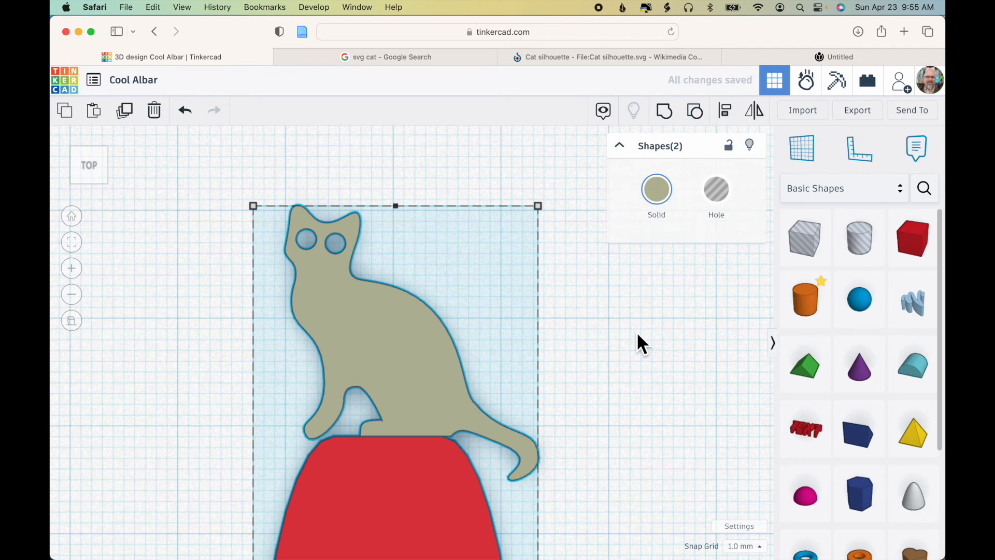
# - Nudge the cat 1 mm toward the slab so its base overlaps the slab's end
pyautogui.click(637, 332)
pyautogui.click(447, 377)
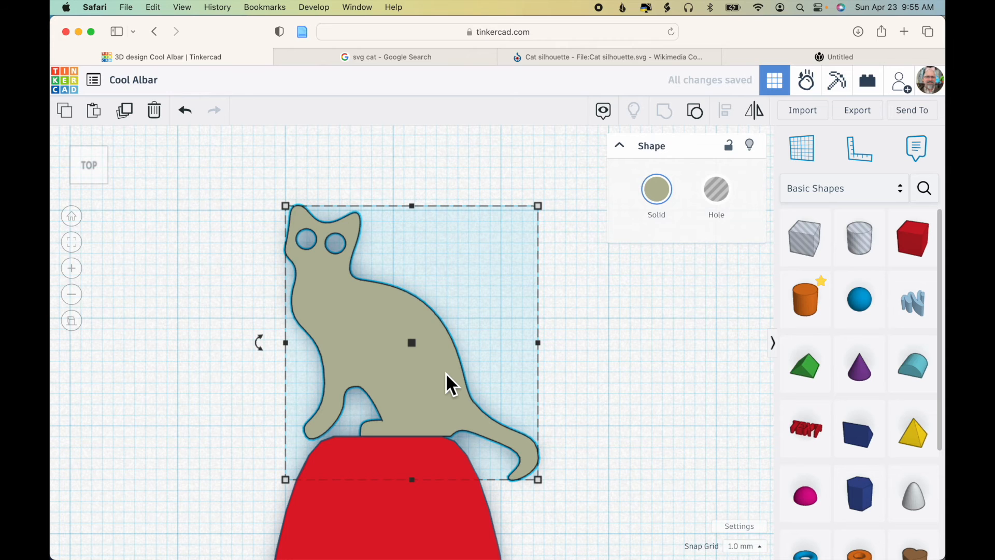
pyautogui.press('Down')
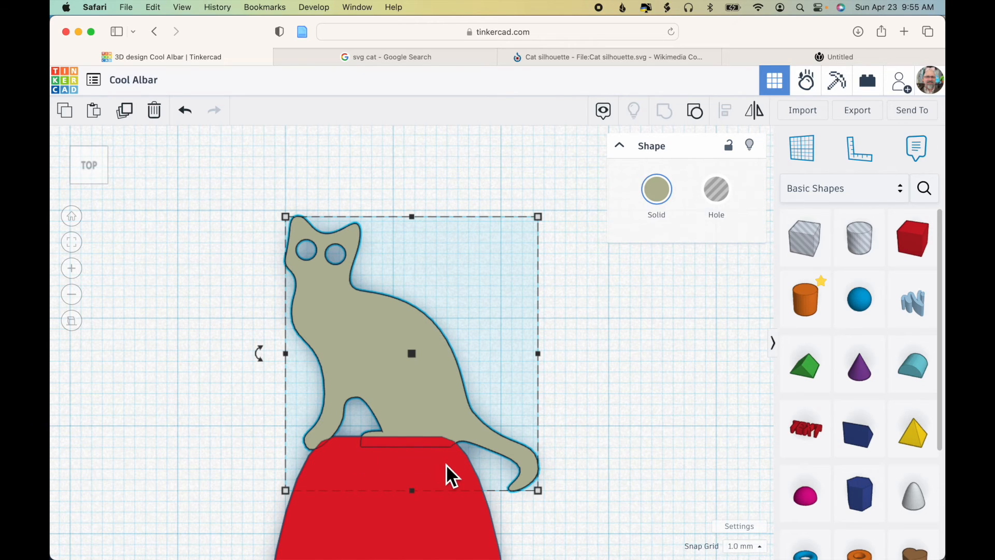
# - Select all shapes, group the overlapping cat, slab and hole to check their joint, and ungroup them
pyautogui.click(553, 446)
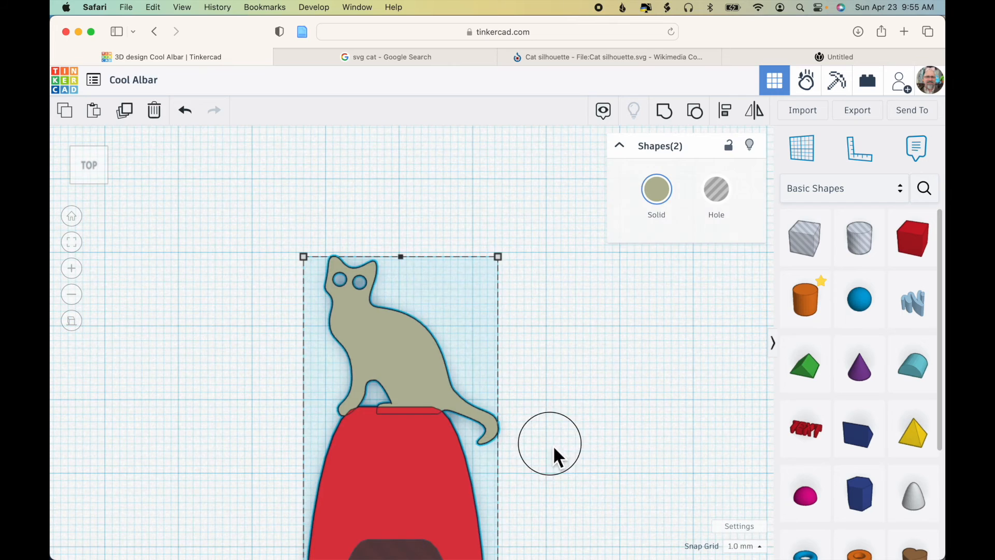
pyautogui.press('super+a')
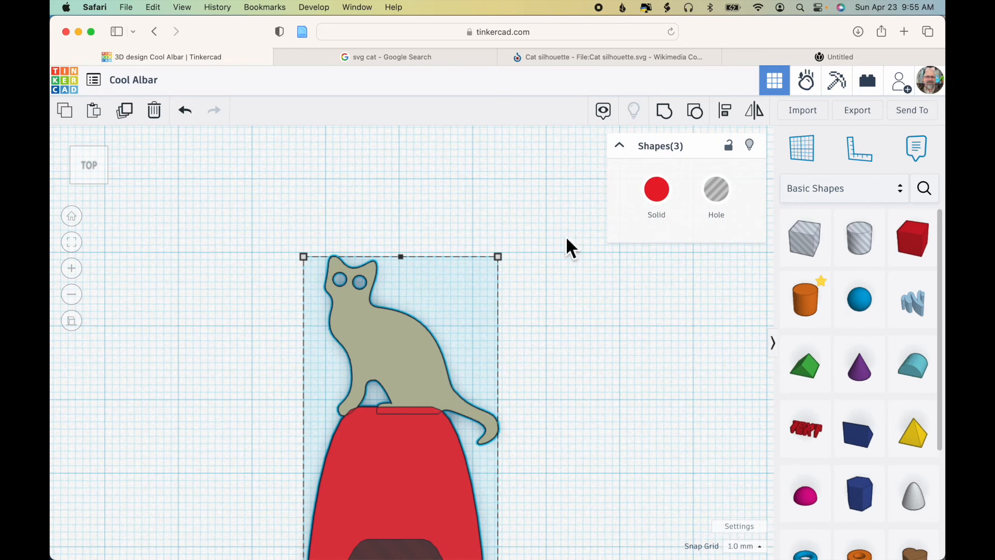
pyautogui.scroll(-3, 571, 247)
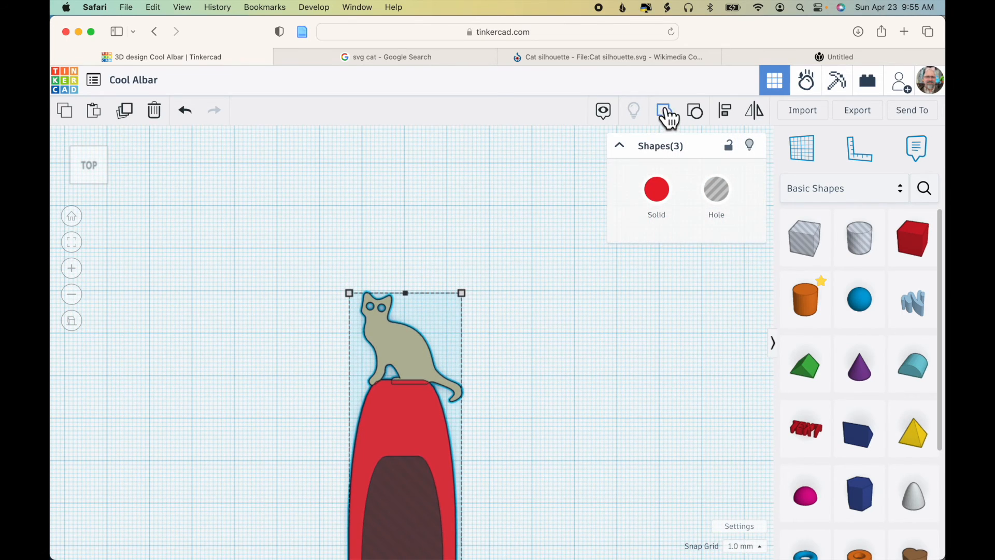
pyautogui.click(665, 111)
pyautogui.scroll(2, 565, 394)
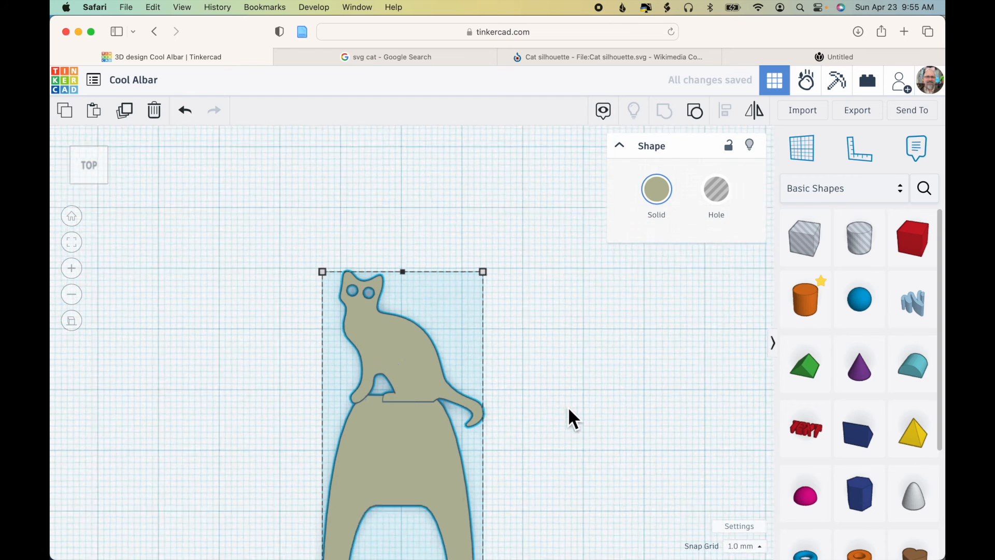
pyautogui.scroll(1, 569, 410)
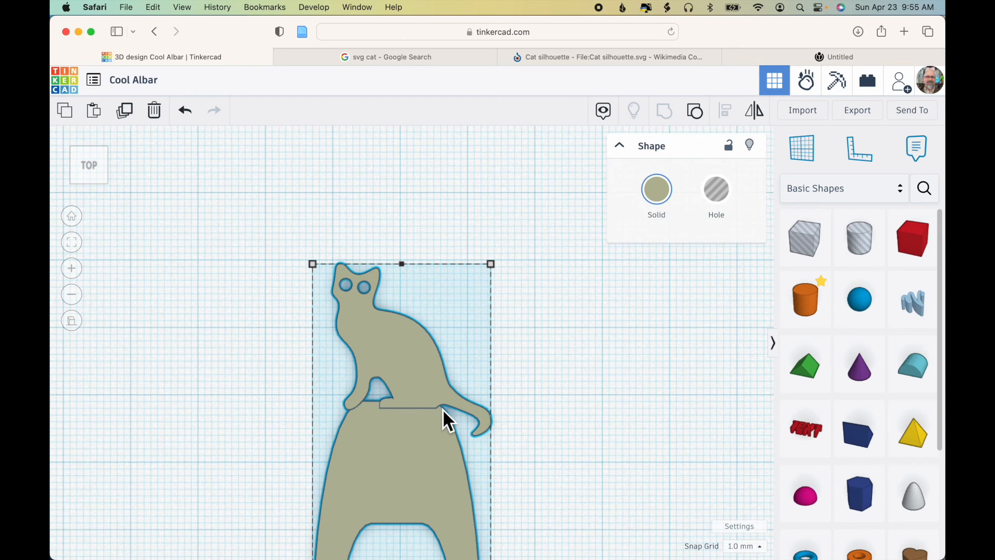
pyautogui.click(495, 400)
pyautogui.click(427, 399)
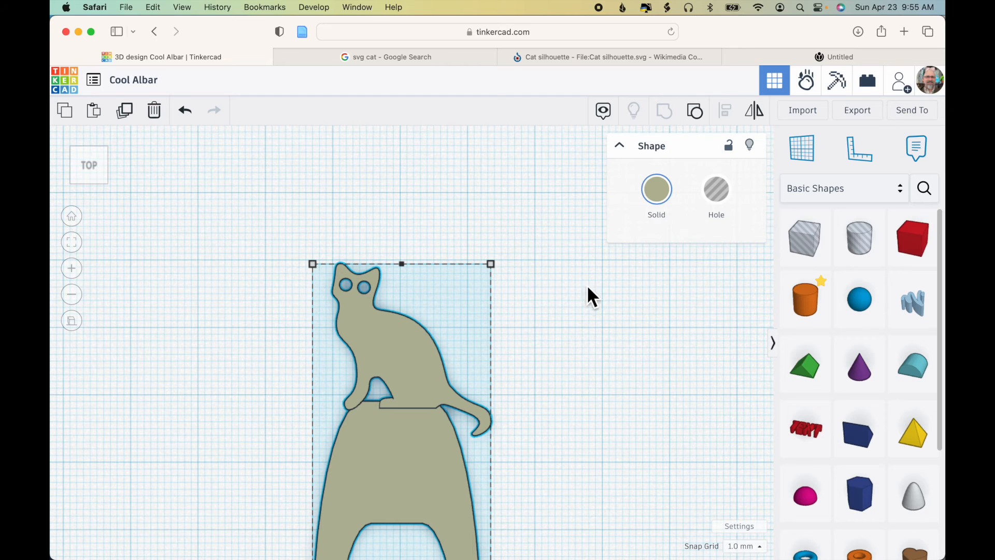
pyautogui.click(696, 115)
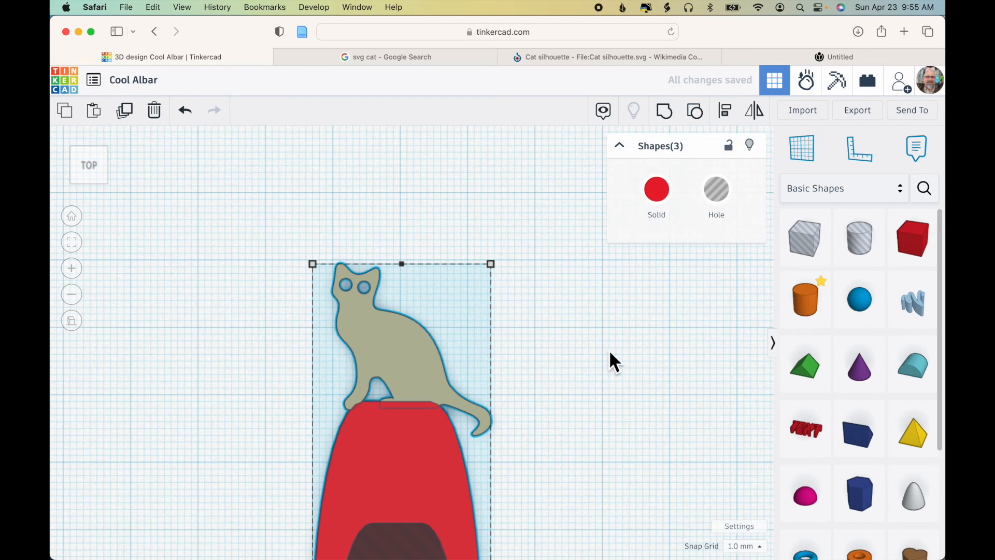
# - Try grouping the cat, slab and hole, examine the joint from the side, and ungroup them again
pyautogui.click(608, 363)
pyautogui.click(416, 373)
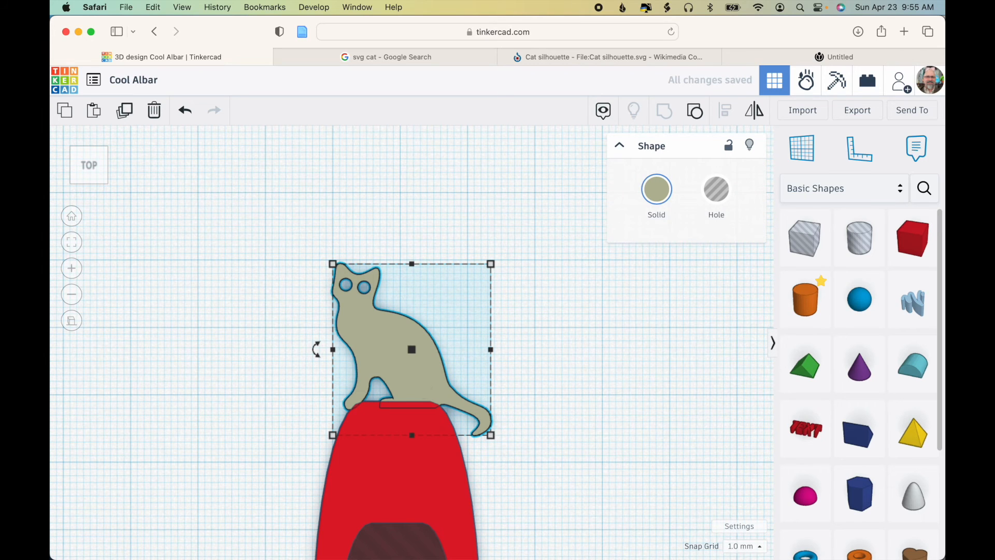
pyautogui.click(433, 492)
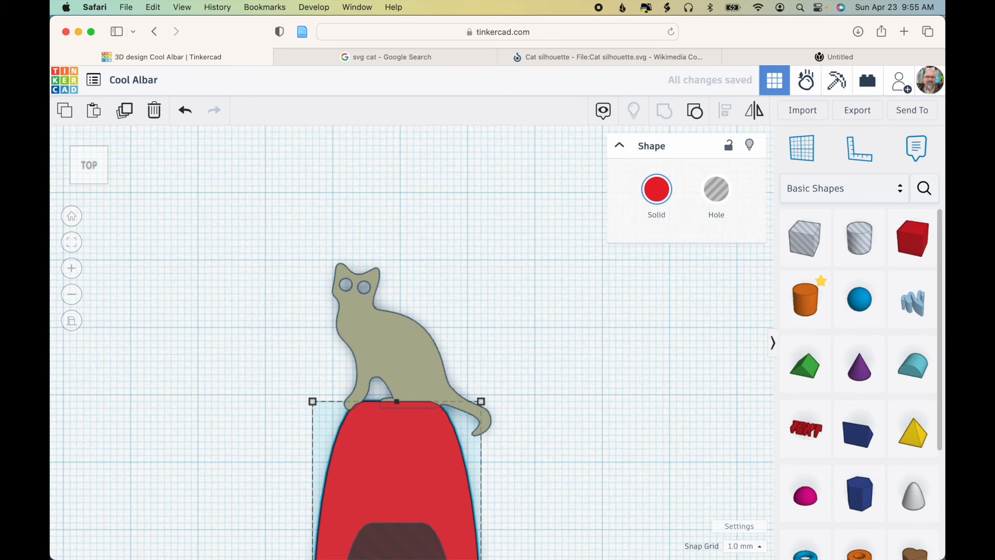
pyautogui.click(538, 363)
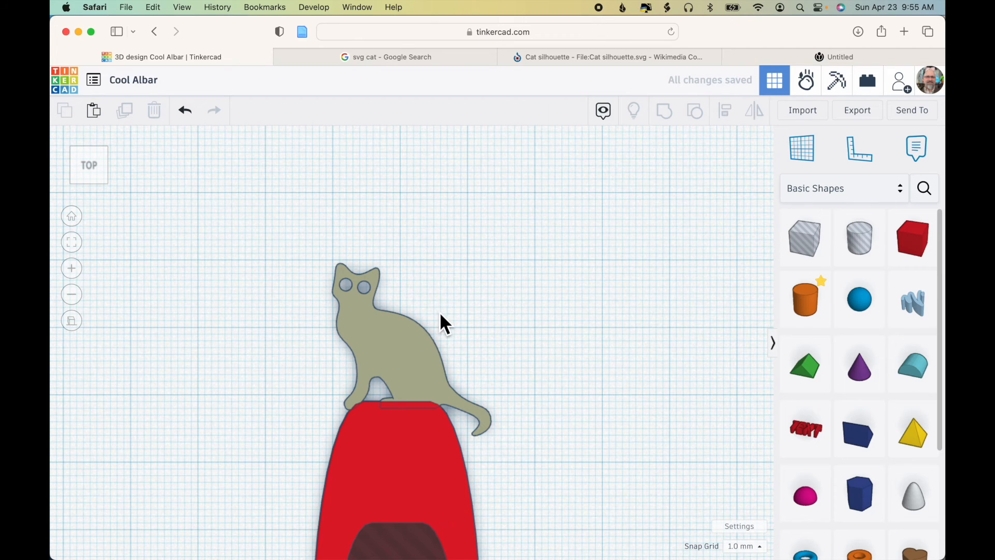
pyautogui.moveTo(440, 313); pyautogui.dragTo(403, 539)
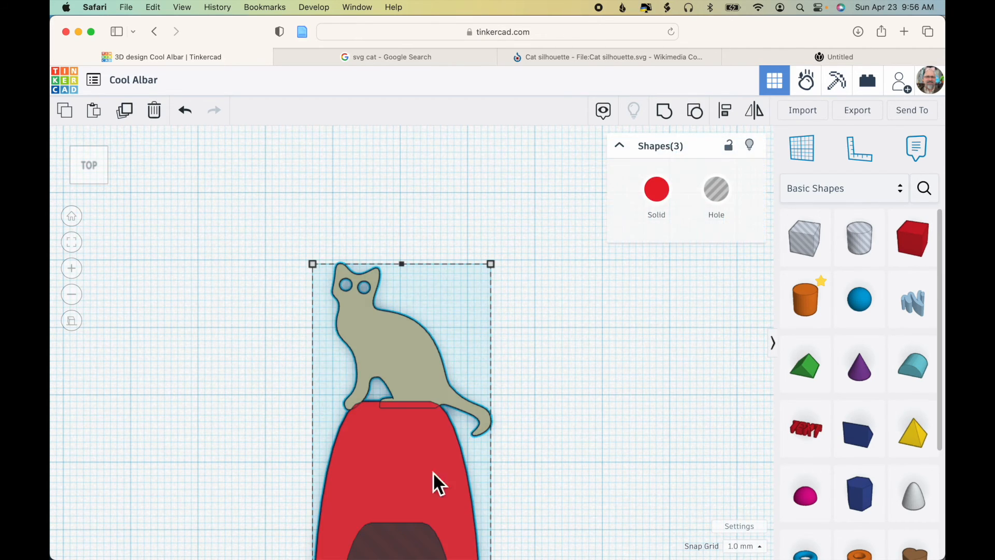
pyautogui.click(665, 113)
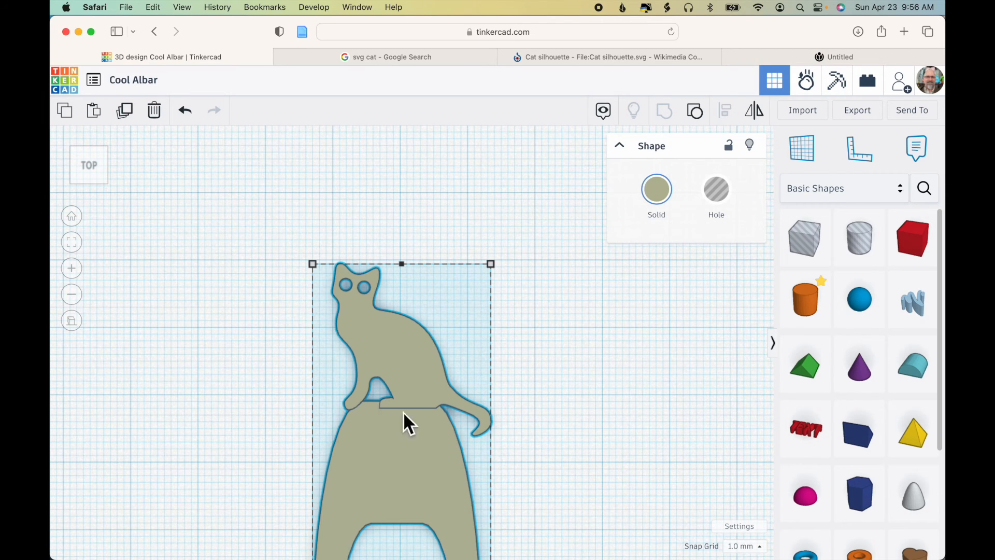
pyautogui.moveTo(543, 438); pyautogui.dragTo(484, 438, button='right')
pyautogui.click(480, 437)
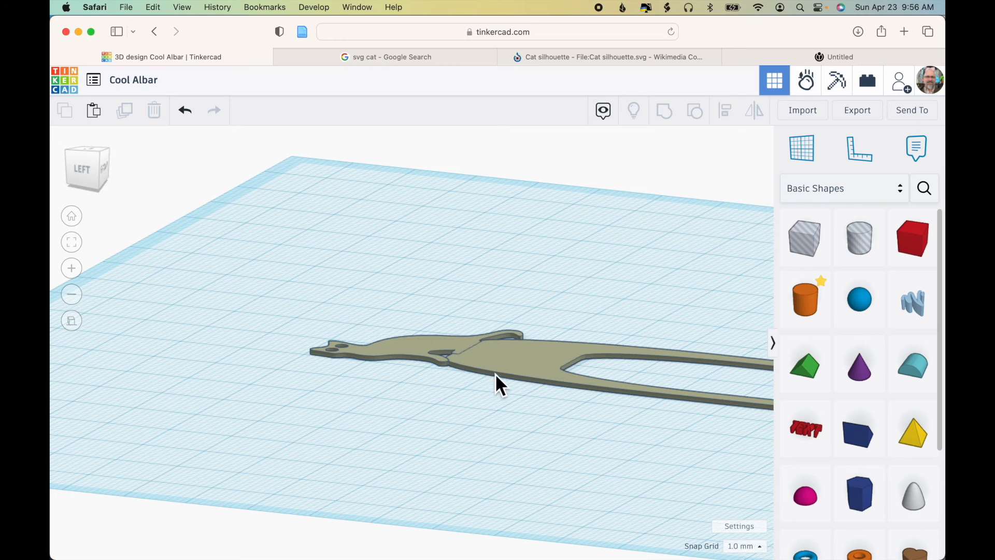
pyautogui.click(475, 358)
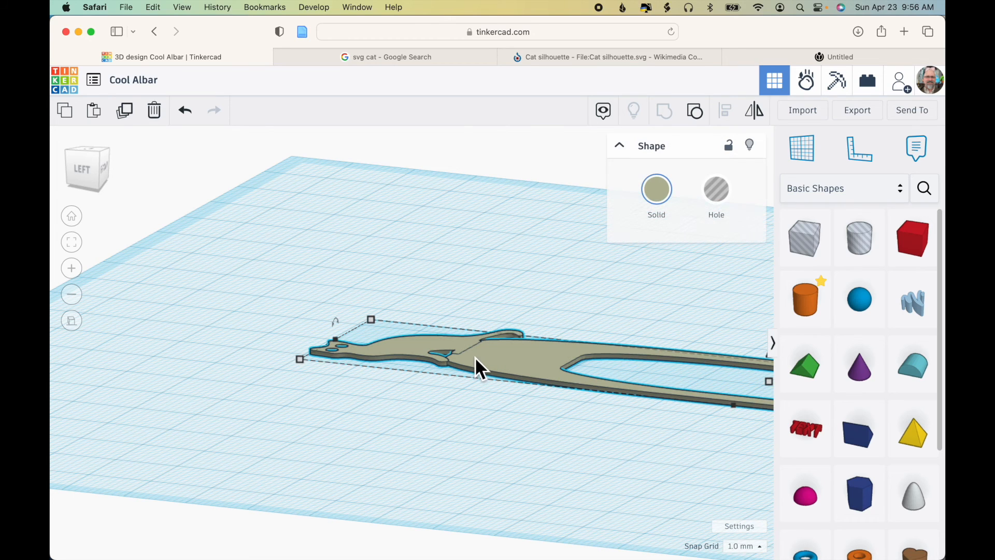
pyautogui.click(694, 111)
pyautogui.click(537, 256)
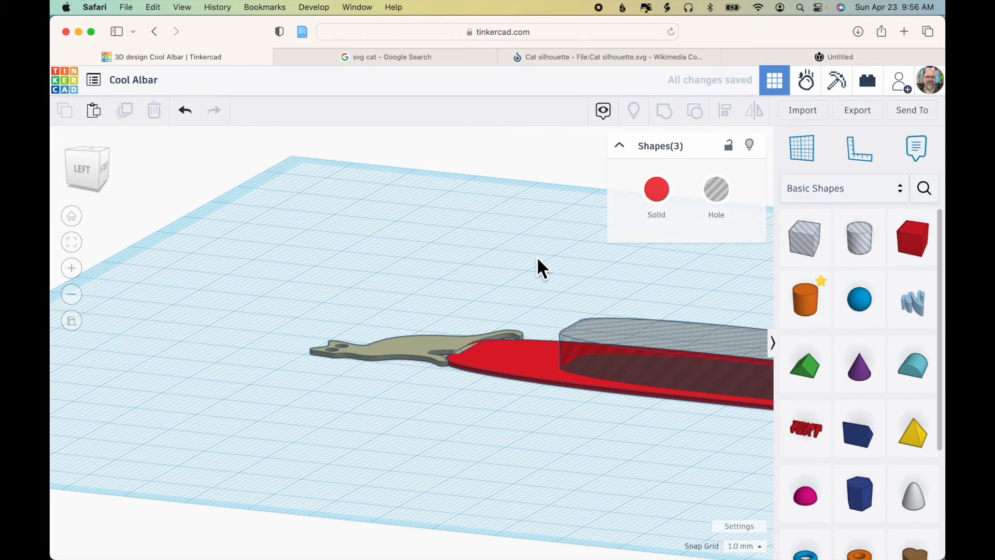
# - Select the cat, slab and hole together and group them into a single bookmark shape
pyautogui.click(490, 356)
pyautogui.scroll(-5, 531, 391)
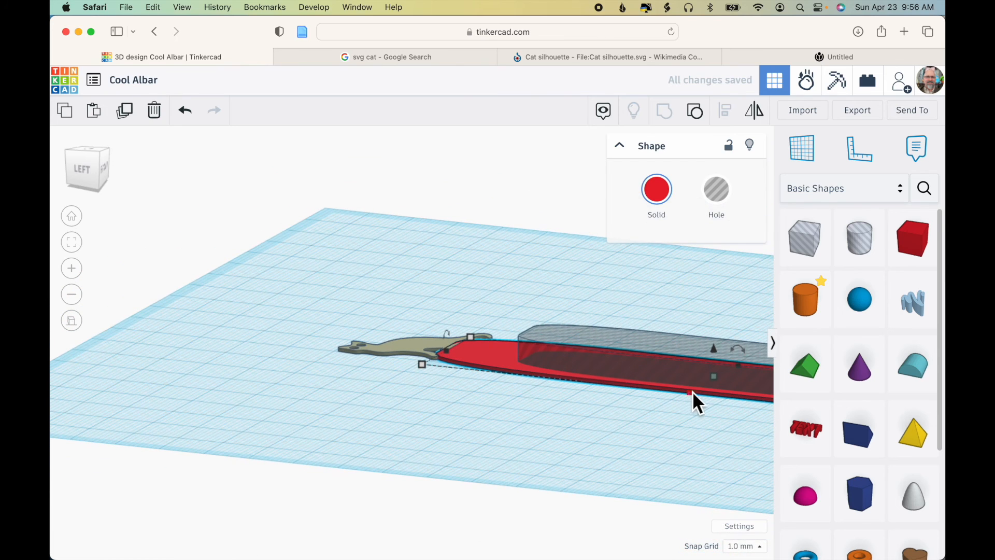
pyautogui.scroll(-4, 717, 380)
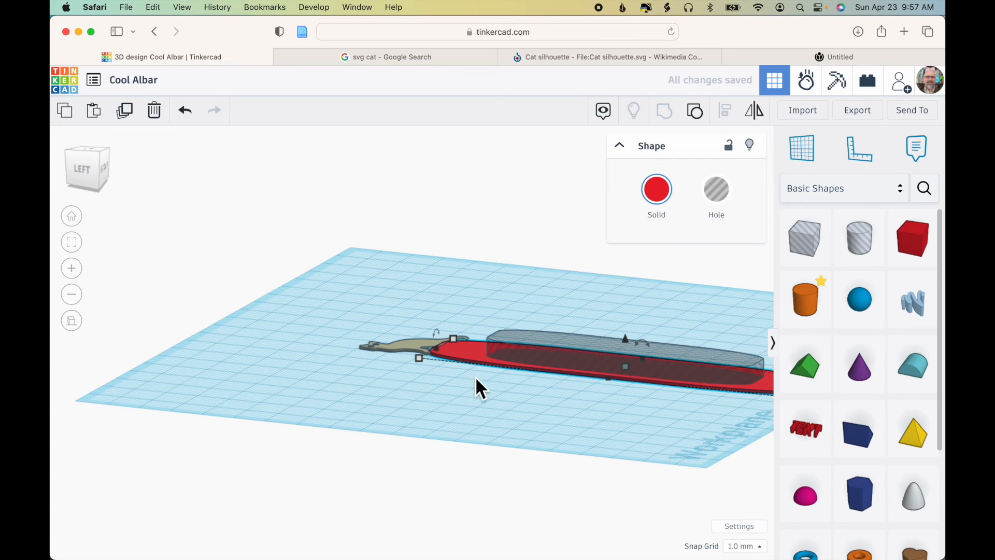
pyautogui.click(407, 348)
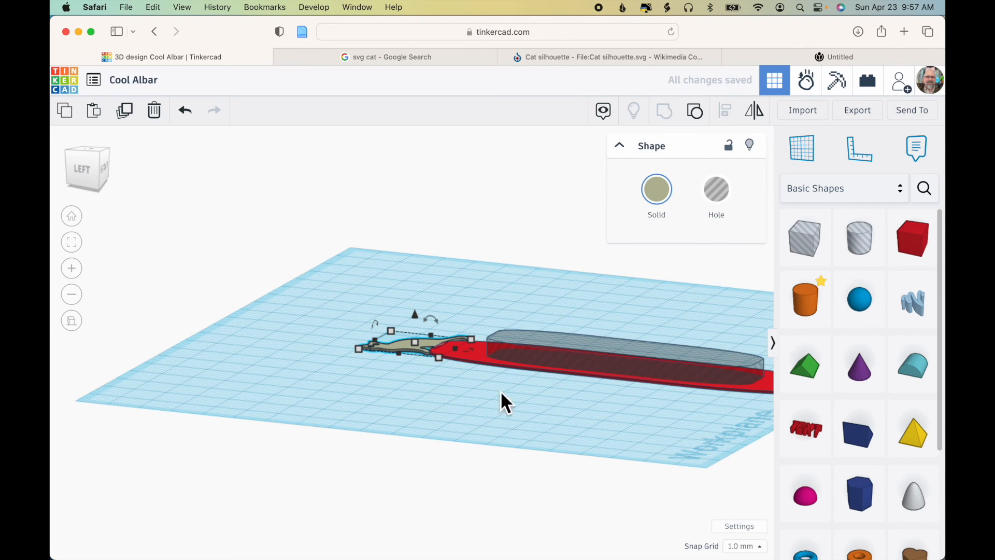
pyautogui.press('super+a')
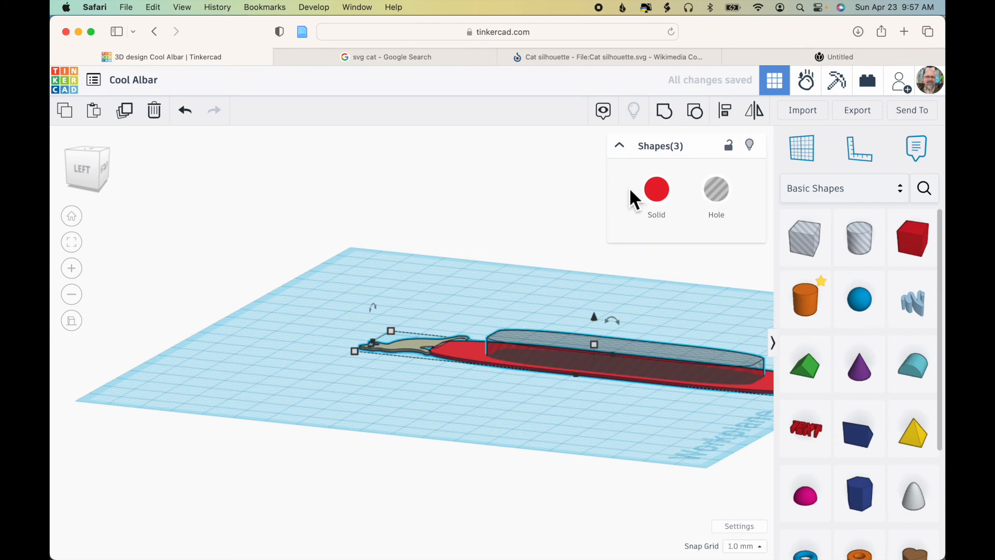
pyautogui.click(666, 114)
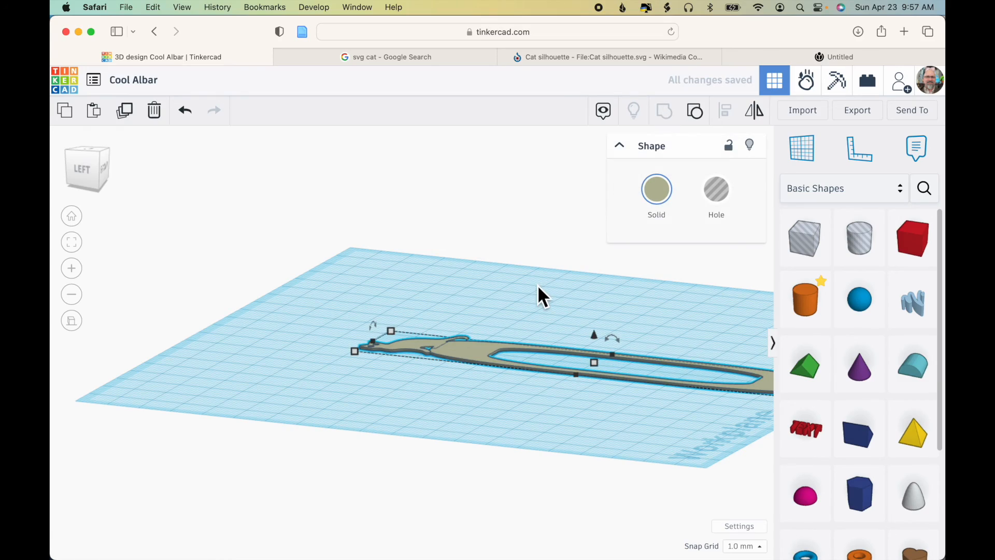
# - Move the grouped bookmark farther toward the back edge of the workplane and inspect the cat joint from above
pyautogui.moveTo(537, 285); pyautogui.dragTo(517, 497, button='right')
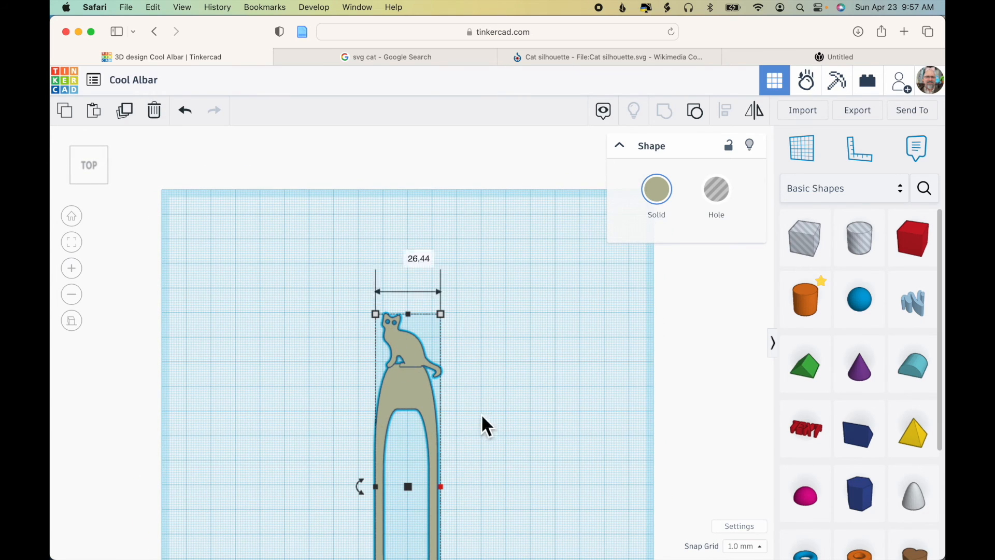
pyautogui.moveTo(411, 381); pyautogui.dragTo(415, 313)
pyautogui.press('Escape')
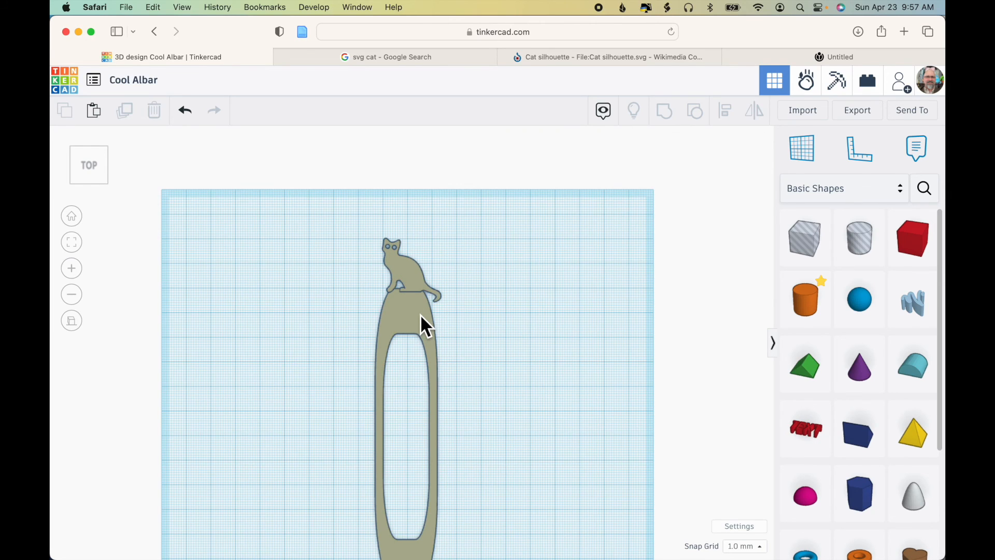
pyautogui.scroll(5, 421, 314)
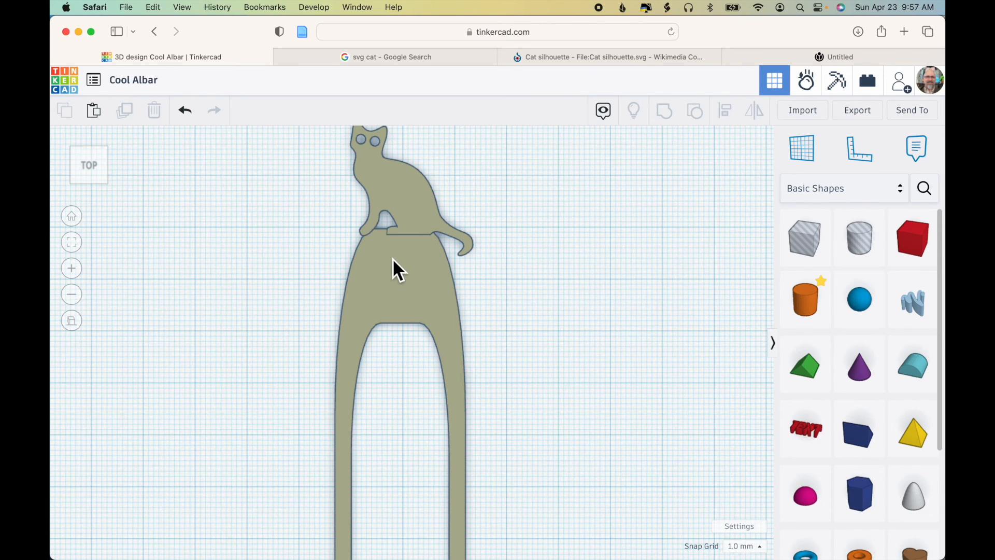
pyautogui.scroll(-2, 393, 259)
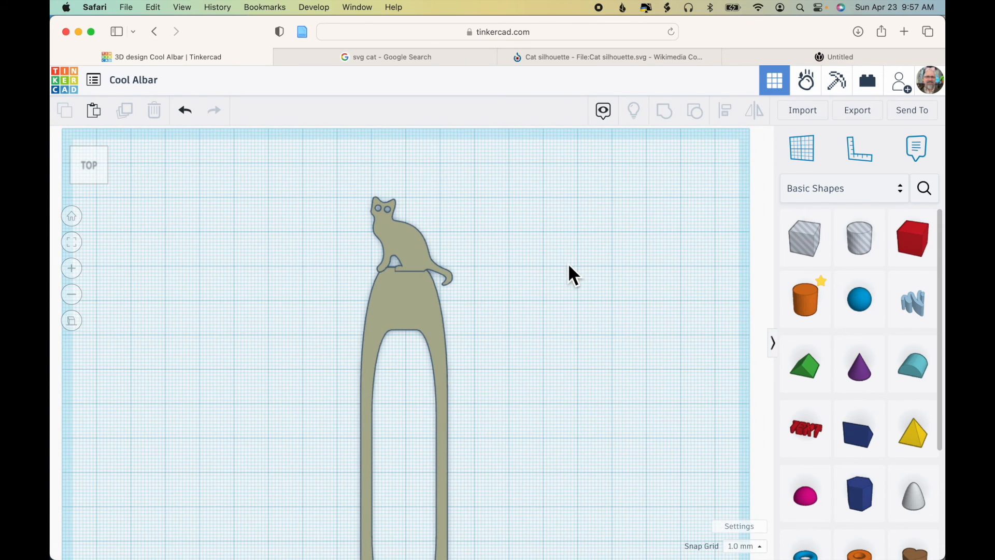
# - Rename the design as Cat Bookmark and review the download formats for export without downloading
pyautogui.click(134, 79)
pyautogui.write('Cat ')
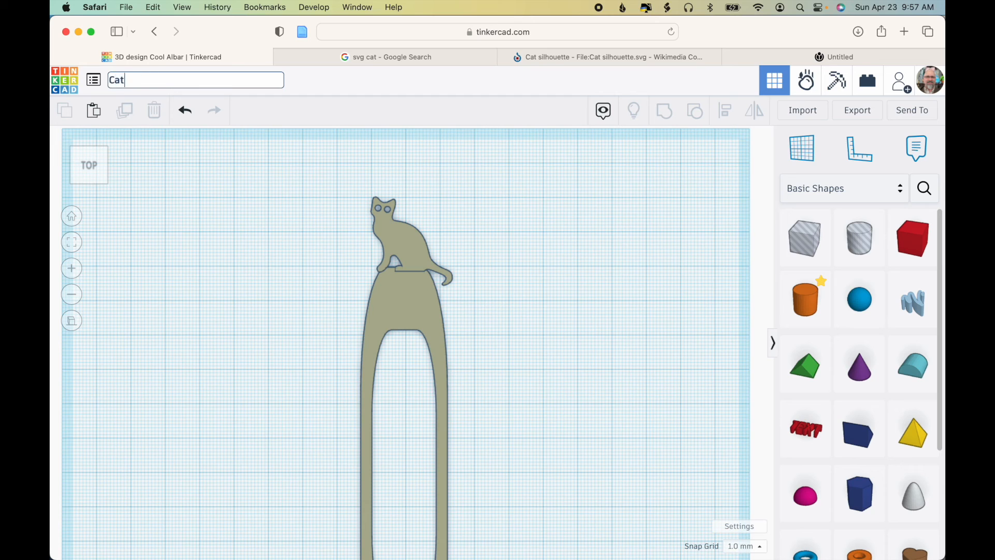
pyautogui.write('Bookmark')
pyautogui.press('Return')
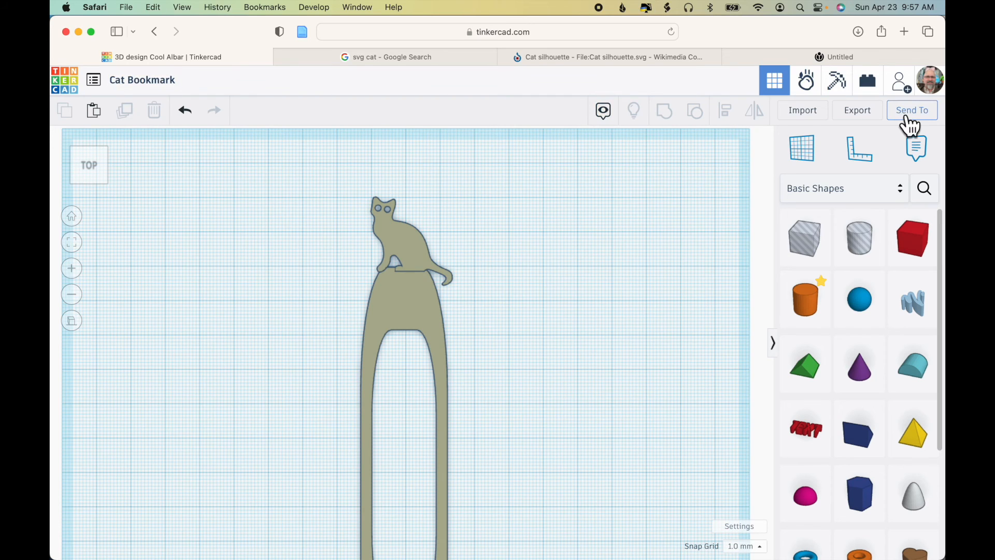
pyautogui.click(858, 111)
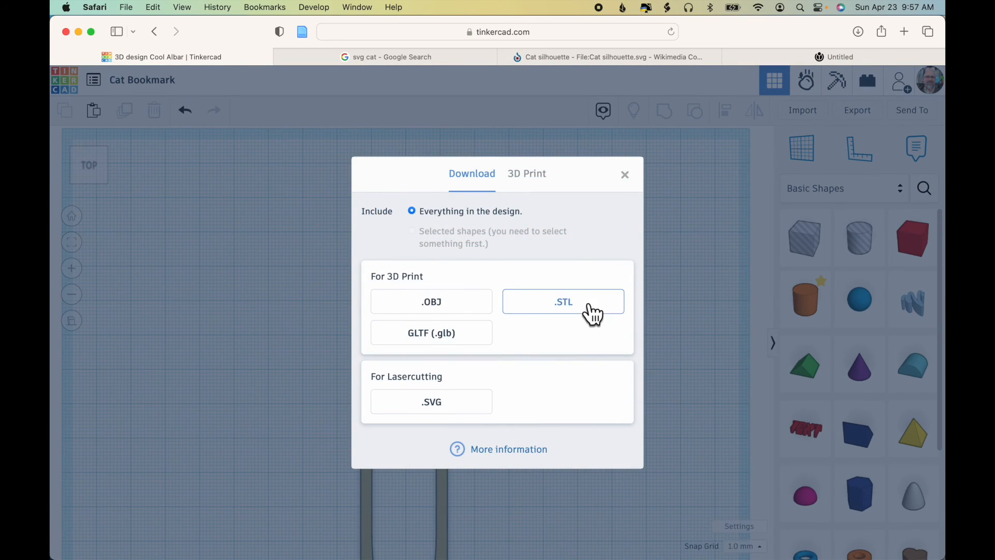
pyautogui.click(625, 176)
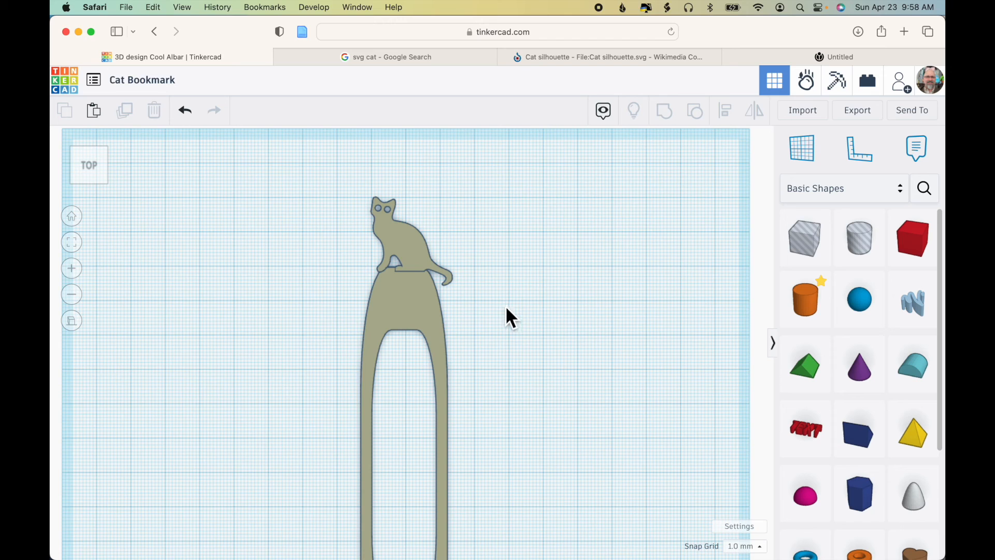
# - Ungroup the bookmark into its separate cat, slab and hole
pyautogui.click(421, 254)
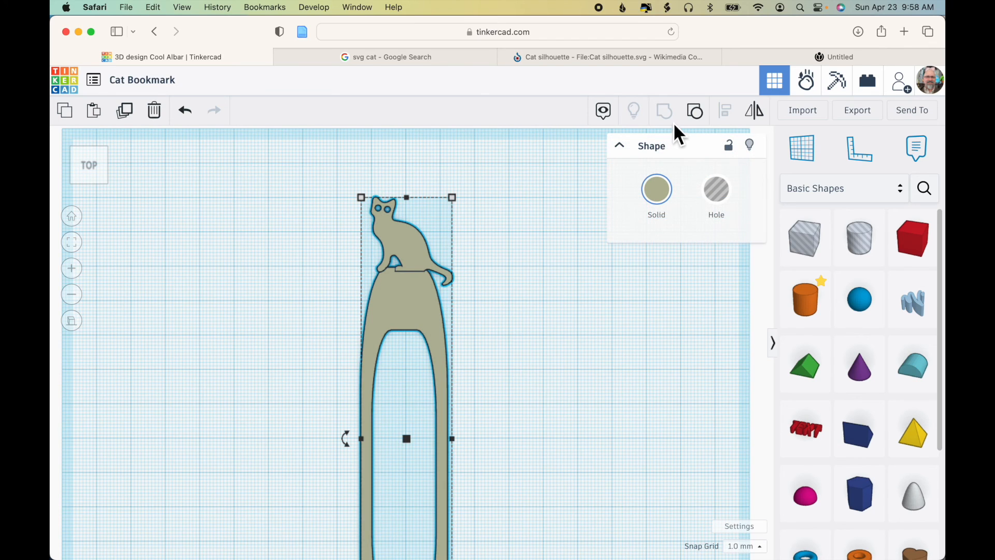
pyautogui.click(695, 111)
pyautogui.click(551, 289)
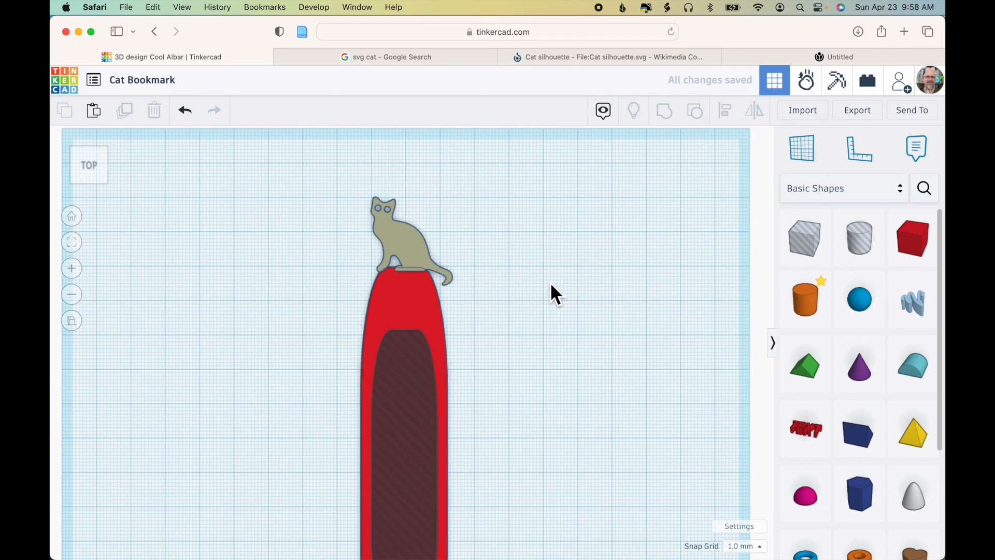
# - Duplicate the cat and nudge the copy to the right until it stands clear of the original and the slab
pyautogui.click(418, 249)
pyautogui.click(125, 111)
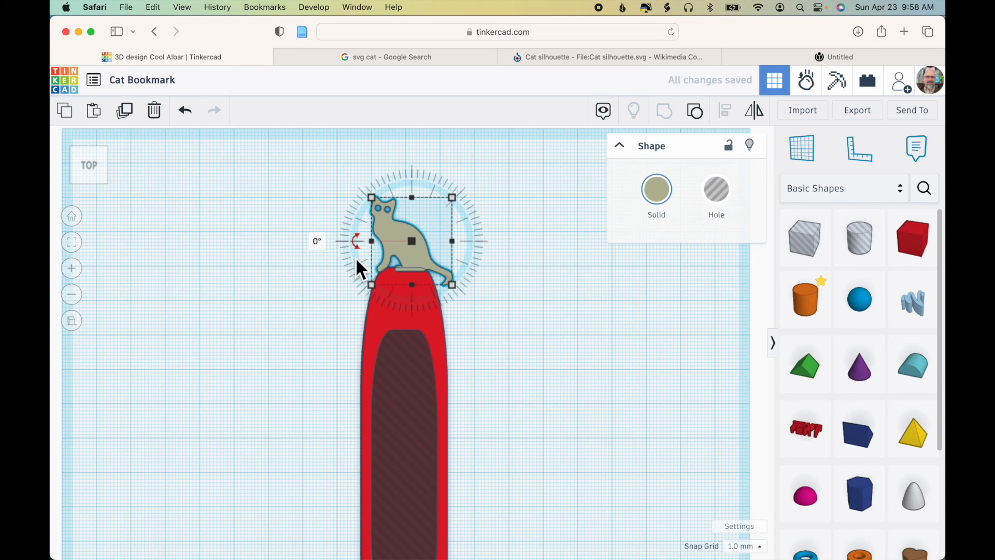
pyautogui.press('Right')
pyautogui.press('Right')
pyautogui.press('Right')
pyautogui.press('Right')
pyautogui.press('Right')
pyautogui.press('Right')
pyautogui.press('Right')
pyautogui.press('Right')
pyautogui.press('Right')
pyautogui.press('Right')
pyautogui.press('Right')
pyautogui.press('Right')
pyautogui.press('Right')
pyautogui.press('Right')
pyautogui.press('Right')
pyautogui.press('Right')
pyautogui.press('Right')
pyautogui.press('Right')
pyautogui.press('Right')
pyautogui.press('Right')
pyautogui.press('Right')
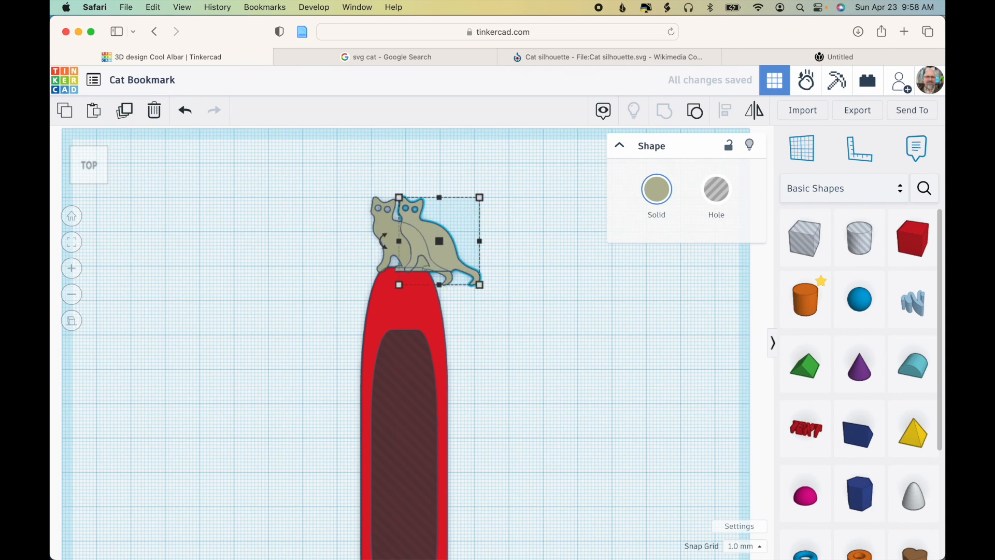
pyautogui.press('Right')
pyautogui.press('Right')
pyautogui.press('Right')
pyautogui.press('Right')
pyautogui.press('Right')
pyautogui.press('Right')
pyautogui.press('Right')
pyautogui.press('Right')
pyautogui.press('Right')
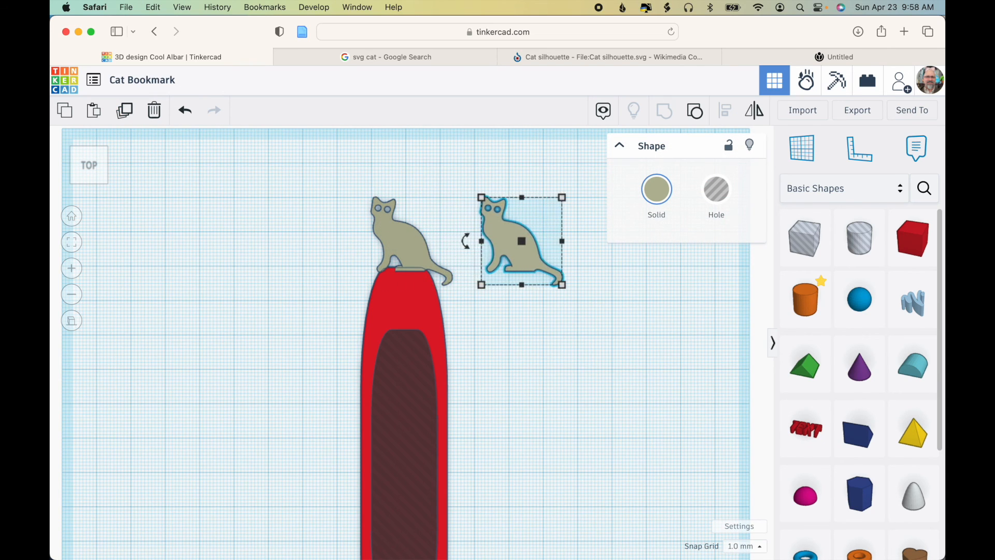
# - Regroup the original cat, slab and hole, leaving the copied cat separate
pyautogui.moveTo(335, 169); pyautogui.dragTo(432, 397)
pyautogui.click(664, 111)
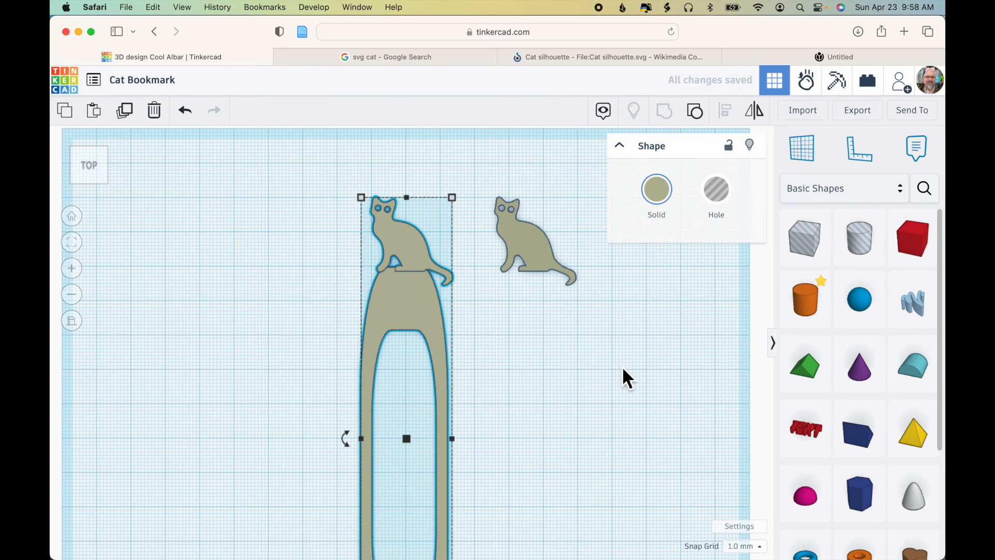
# - Place a cylinder on the workplane in front of the copied cat and set its sides to 64
pyautogui.click(539, 250)
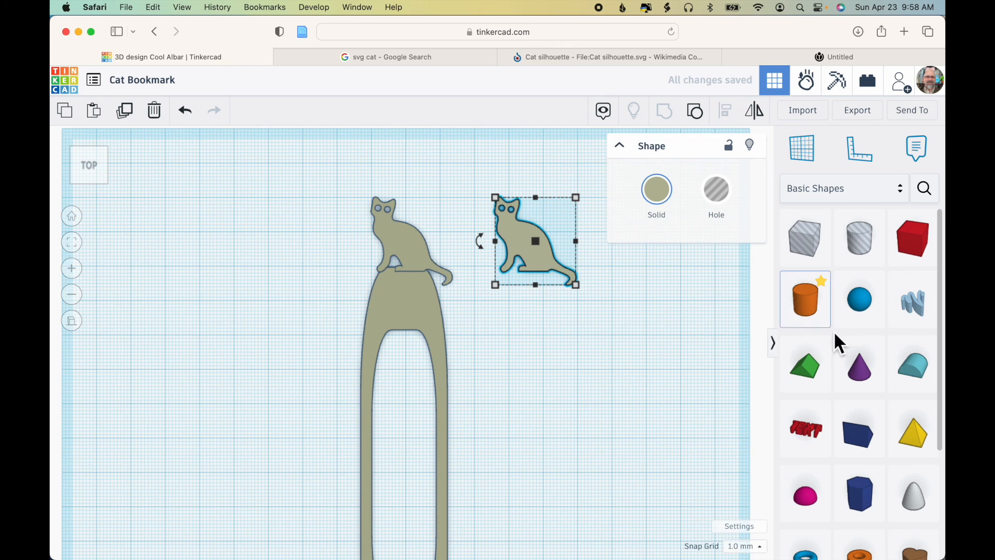
pyautogui.moveTo(804, 305); pyautogui.dragTo(553, 357)
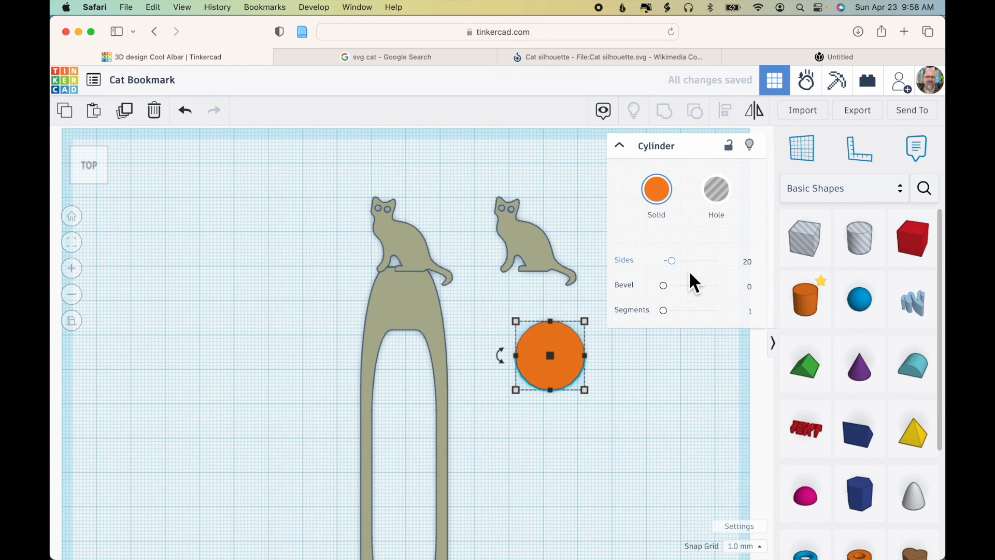
pyautogui.moveTo(672, 261); pyautogui.dragTo(746, 252)
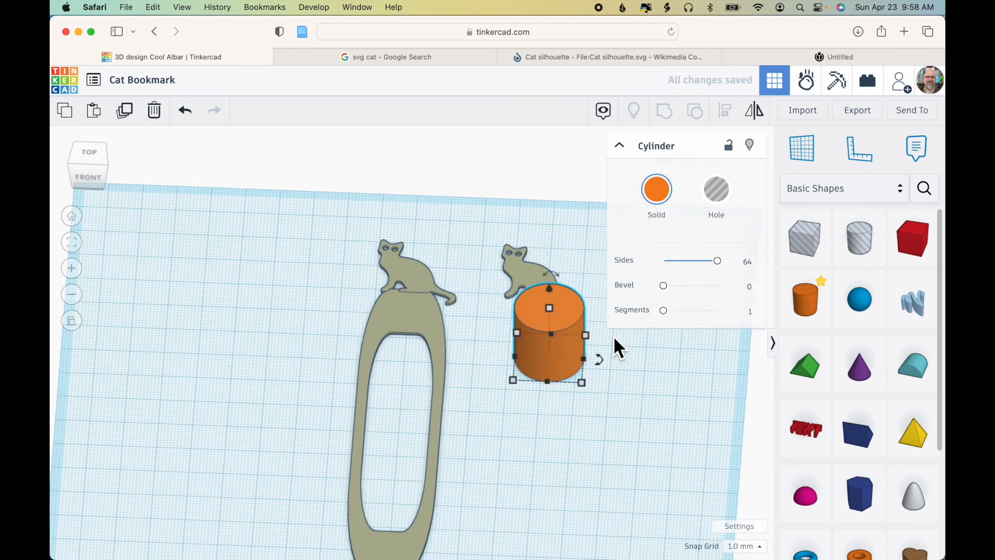
# - Set the height of the copied cat to 2 mm
pyautogui.click(529, 270)
pyautogui.click(606, 281)
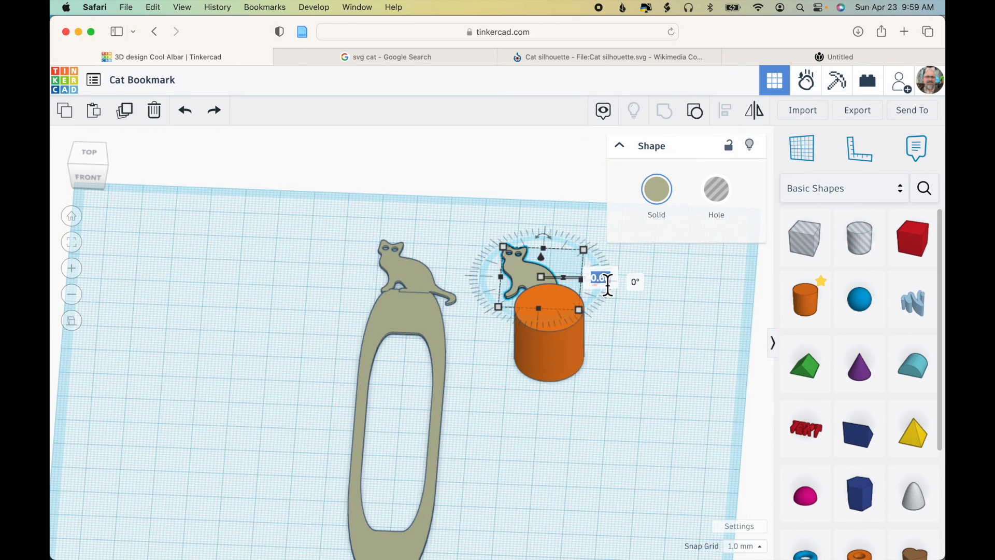
pyautogui.write('2')
pyautogui.press('Return')
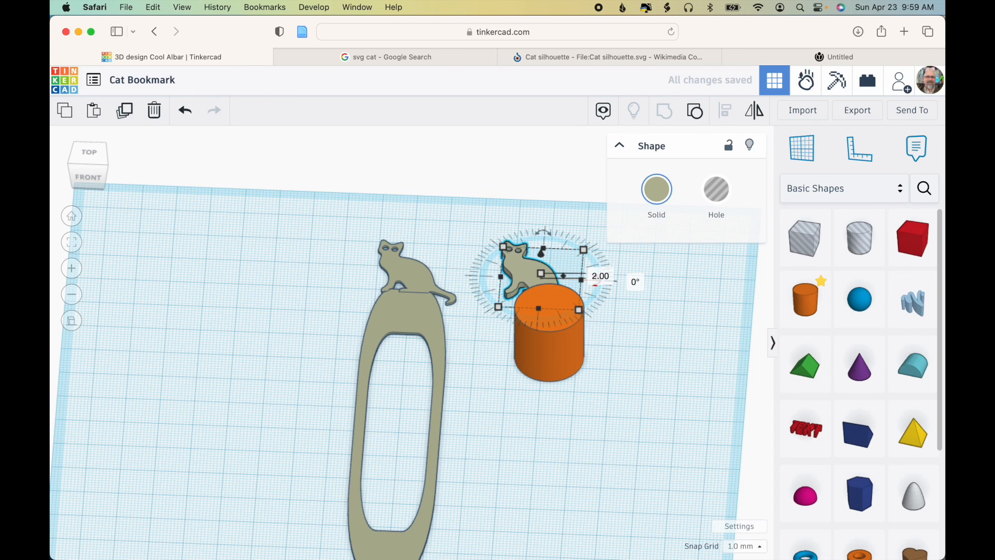
# - Set the cylinder's height to 1 mm to make a flat disc, and return to the top view
pyautogui.click(553, 317)
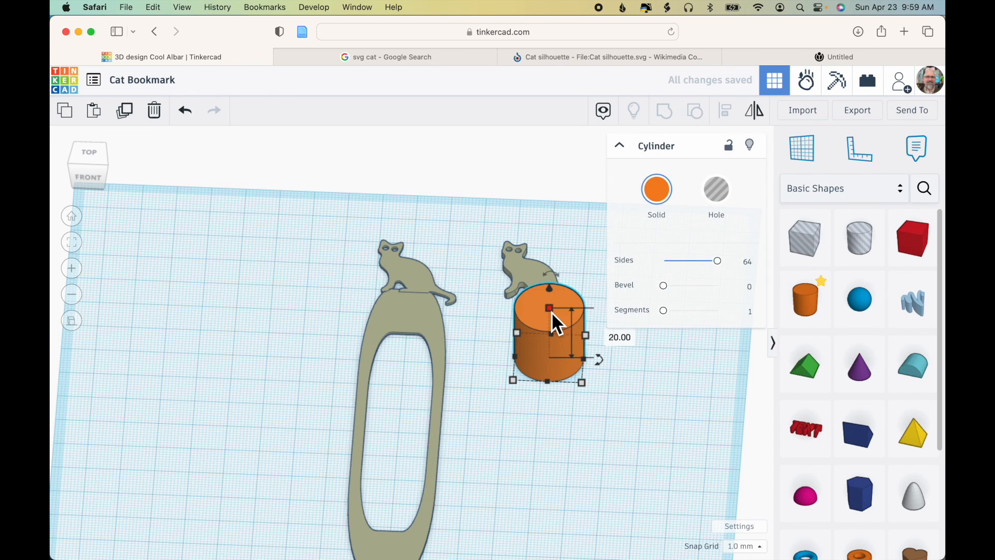
pyautogui.click(611, 337)
pyautogui.write('1')
pyautogui.press('Return')
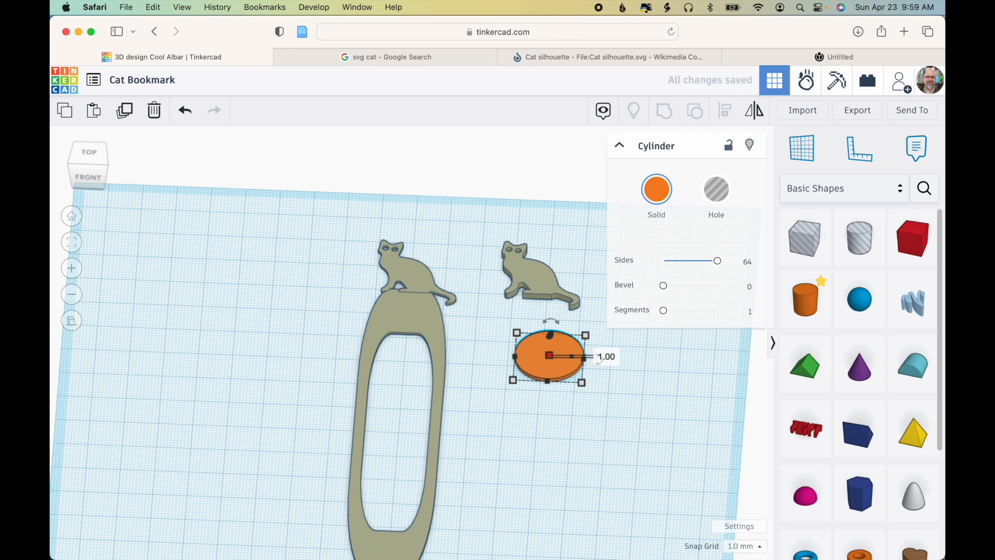
pyautogui.click(92, 153)
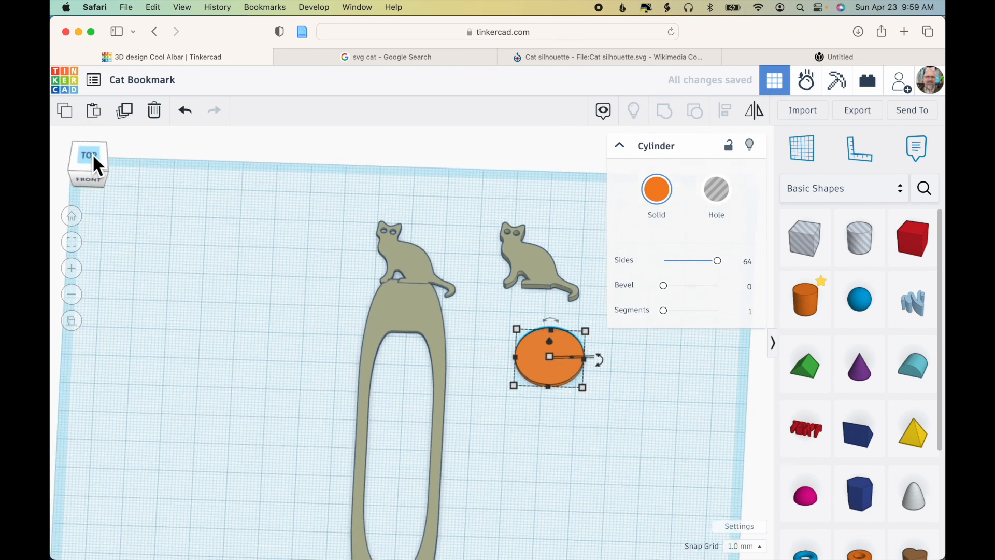
# - Move the orange disc onto the copied cat so it sits as a round backing behind the cat's body
pyautogui.moveTo(548, 374); pyautogui.dragTo(528, 263)
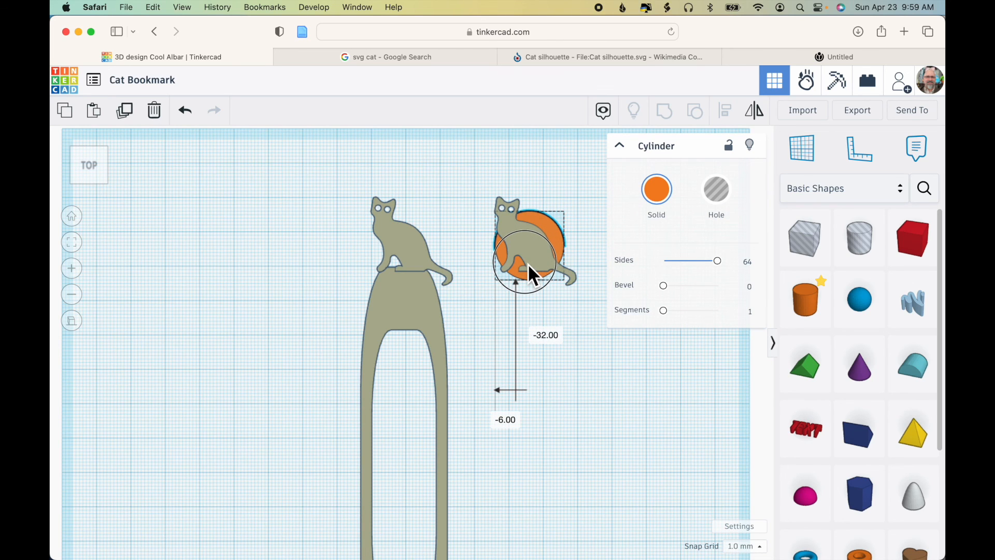
pyautogui.moveTo(527, 263); pyautogui.dragTo(526, 270)
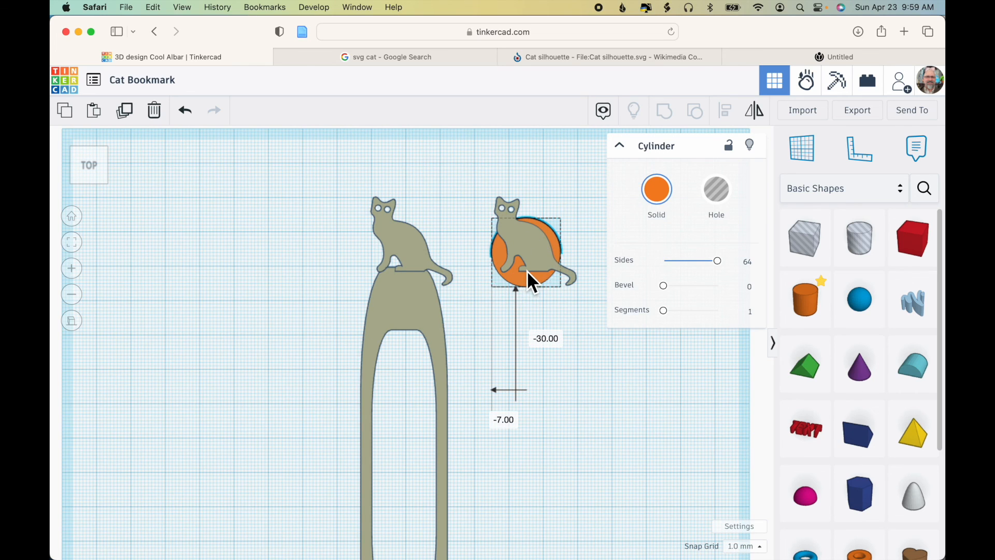
pyautogui.click(599, 356)
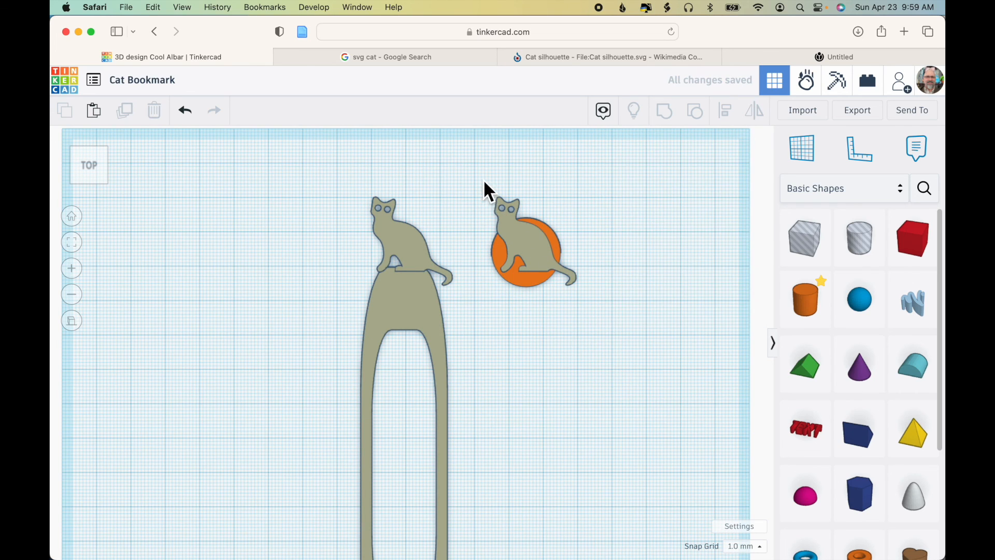
# - Group the copied cat and the disc into one solid shape, check it from an angle, and return to the top view
pyautogui.moveTo(475, 184); pyautogui.dragTo(585, 294)
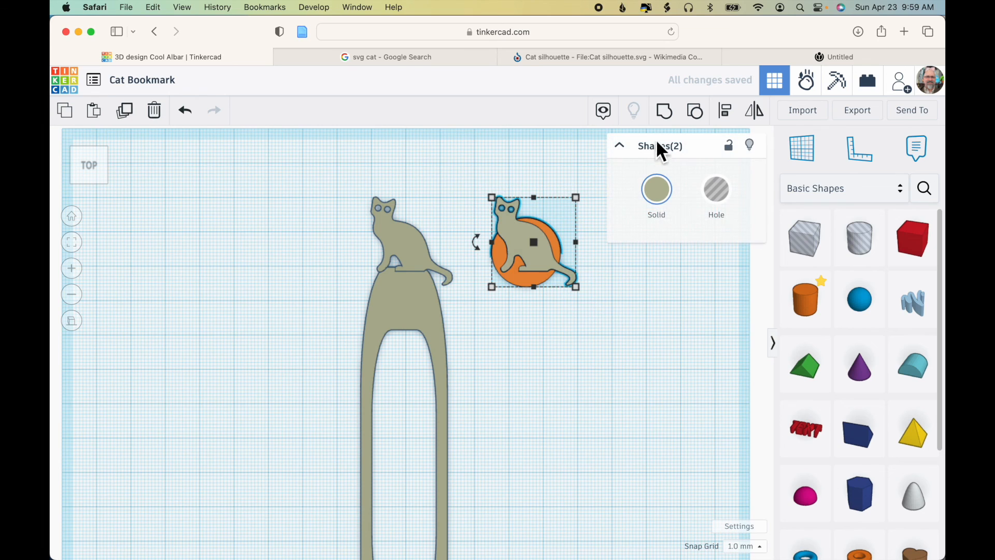
pyautogui.click(664, 111)
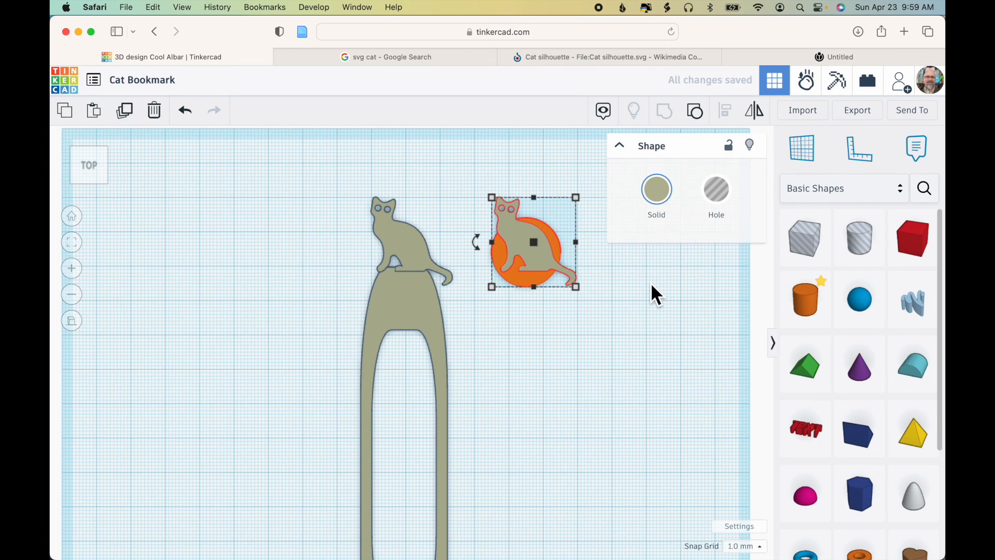
pyautogui.scroll(3, 652, 282)
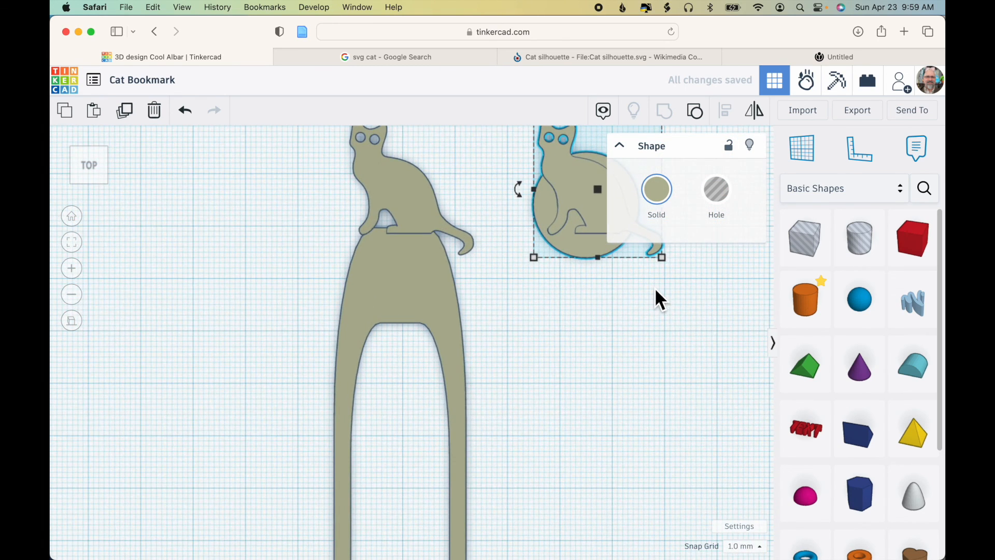
pyautogui.scroll(-3, 651, 287)
pyautogui.moveTo(652, 289); pyautogui.dragTo(642, 284, button='right')
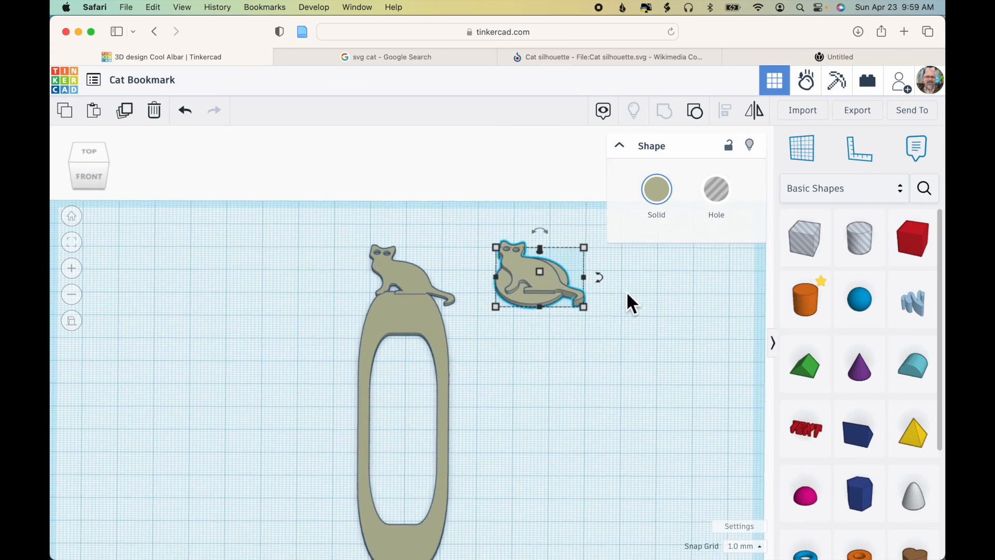
pyautogui.moveTo(631, 337); pyautogui.dragTo(626, 424, button='right')
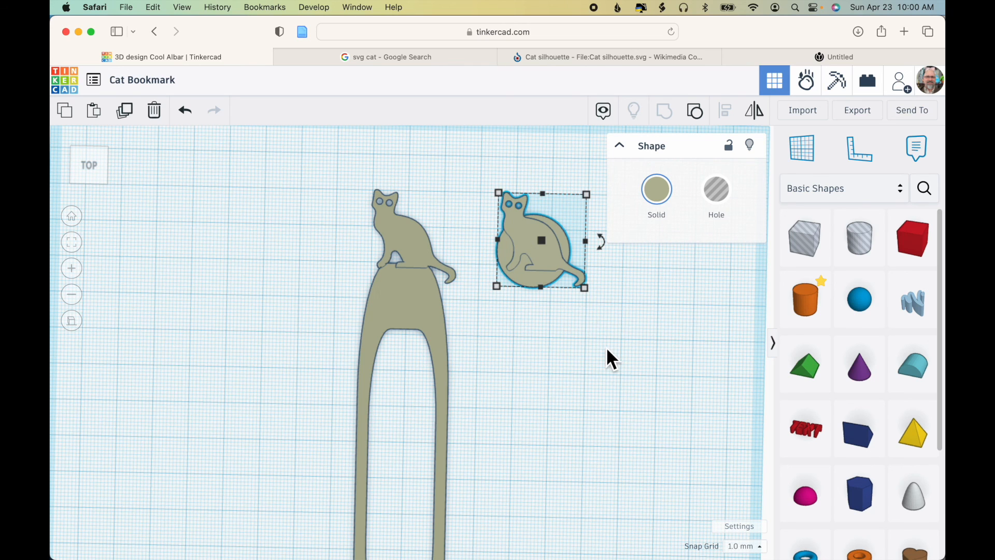
pyautogui.click(94, 173)
pyautogui.click(493, 340)
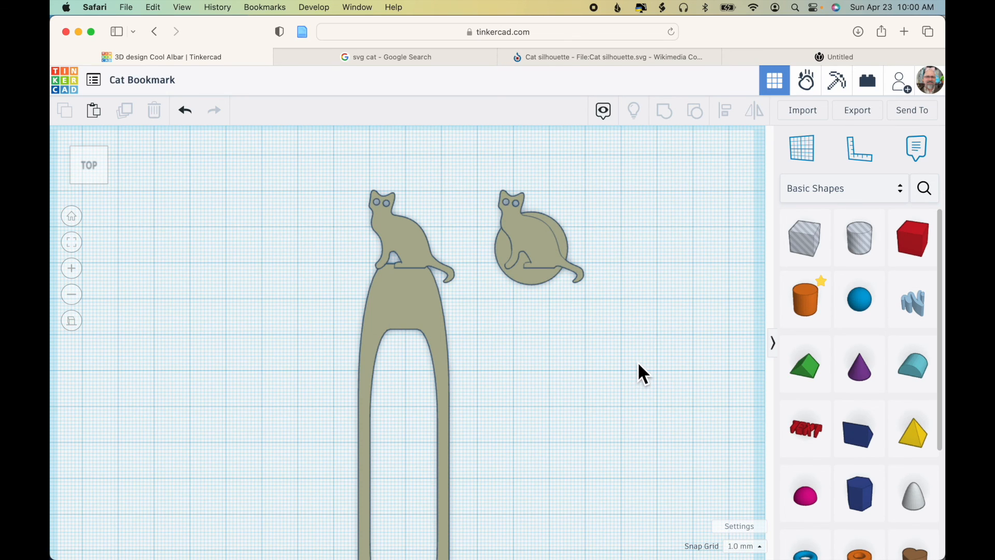
# - Check which file formats can be imported as shapes, and close the import dialog without choosing a file
pyautogui.click(800, 111)
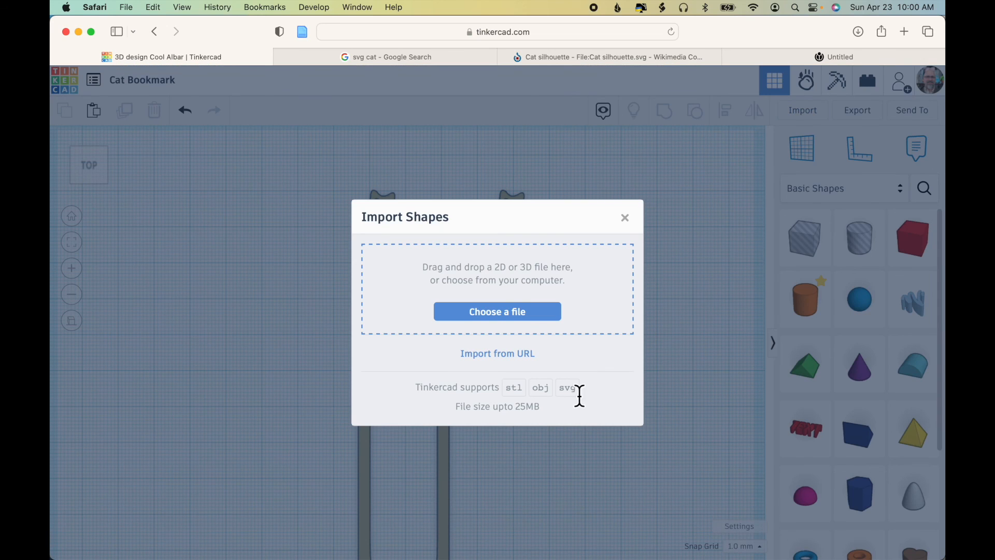
pyautogui.click(625, 217)
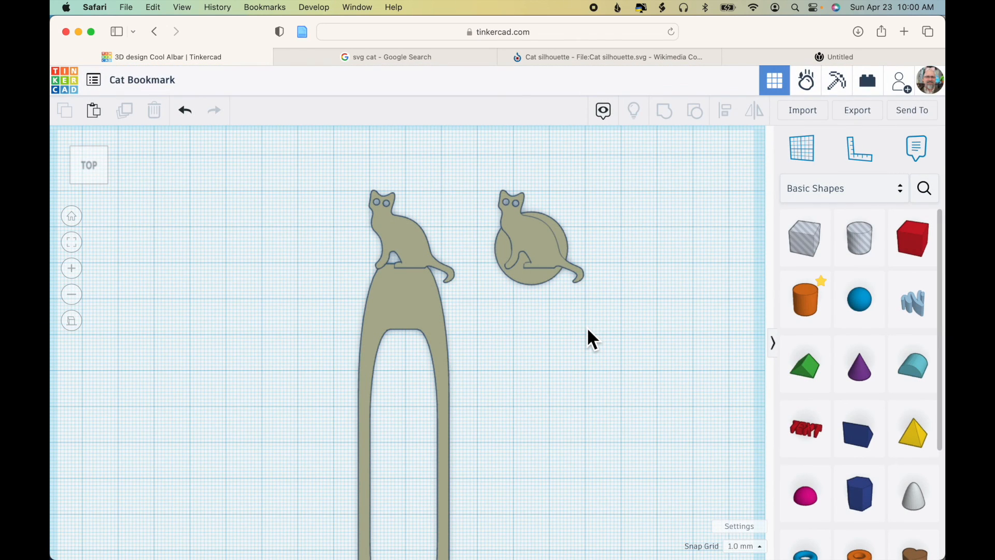